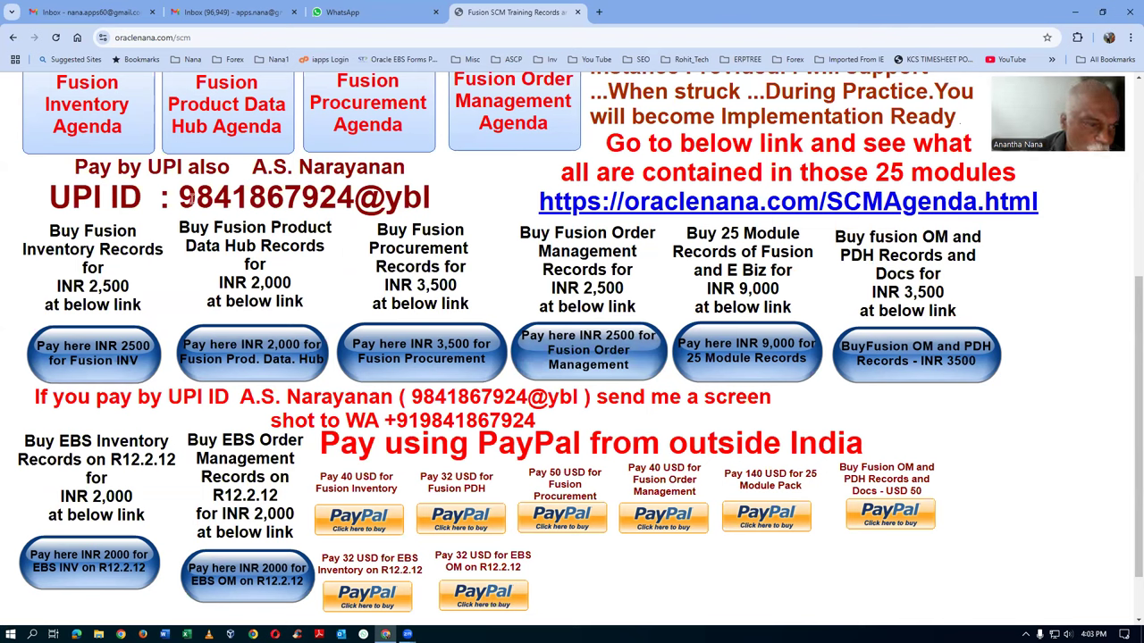
# Step: Highlight the UPI ID and the 140 USD price for the 25 module pack on the training page
pyautogui.moveTo(181, 200); pyautogui.dragTo(437, 218)
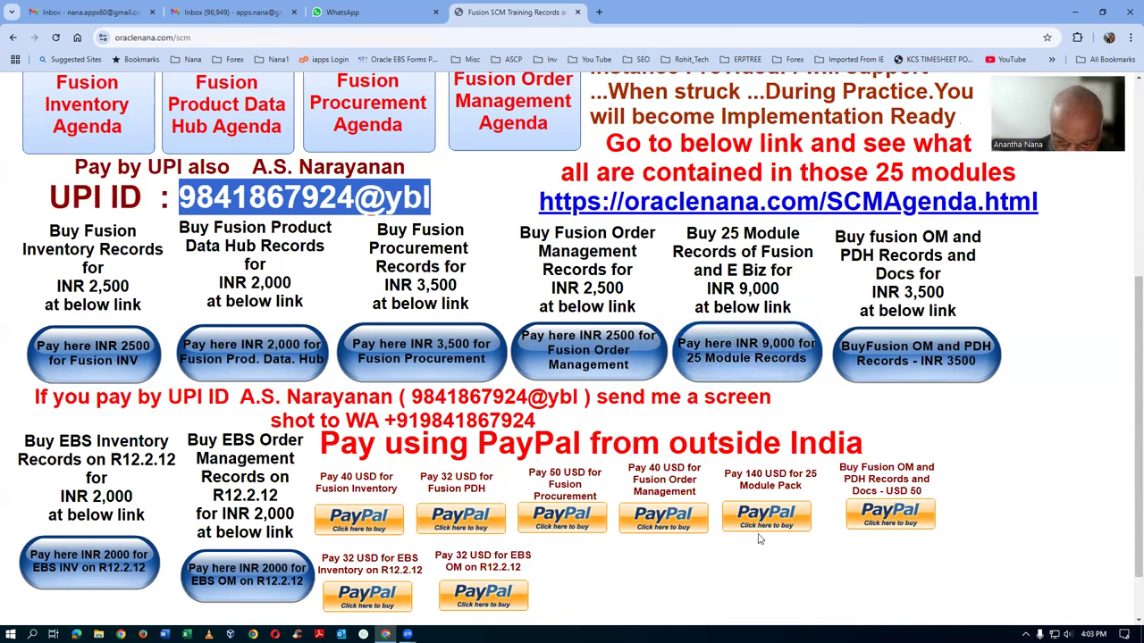
pyautogui.click(746, 473)
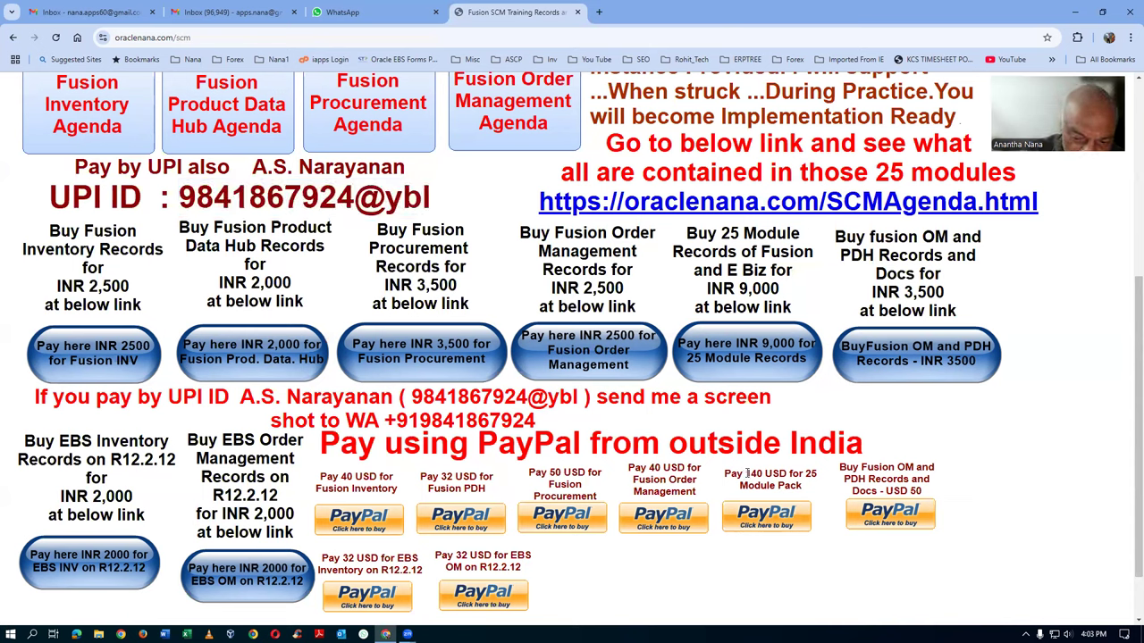
pyautogui.moveTo(747, 473); pyautogui.dragTo(768, 474)
pyautogui.click(838, 582)
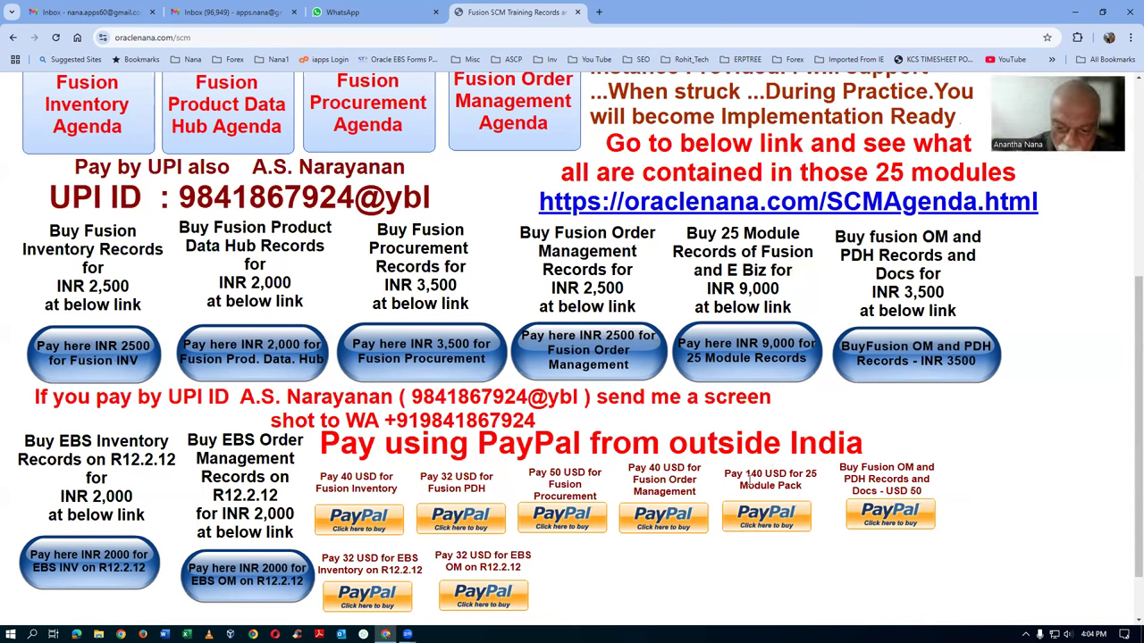
pyautogui.moveTo(746, 474); pyautogui.dragTo(778, 473)
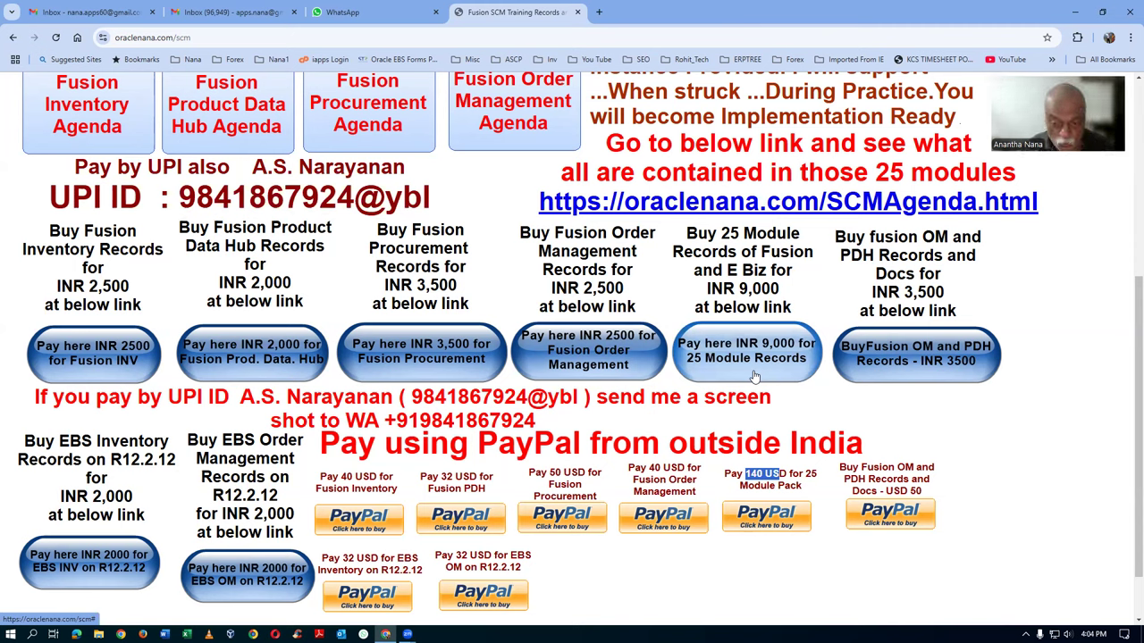
pyautogui.click(786, 471)
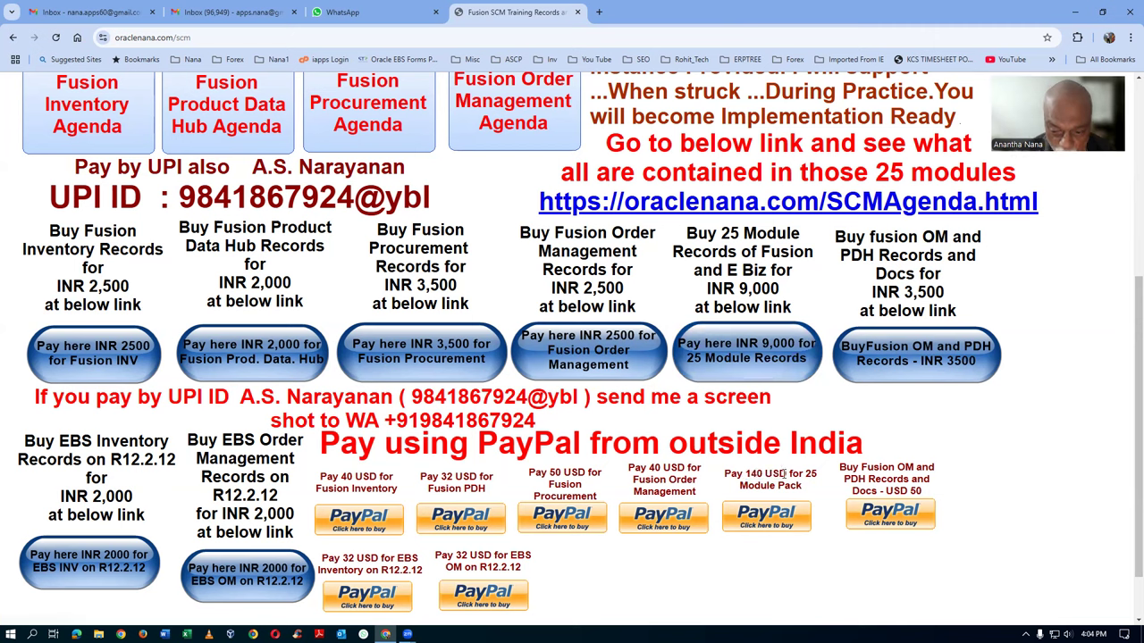
pyautogui.moveTo(745, 474); pyautogui.dragTo(787, 474)
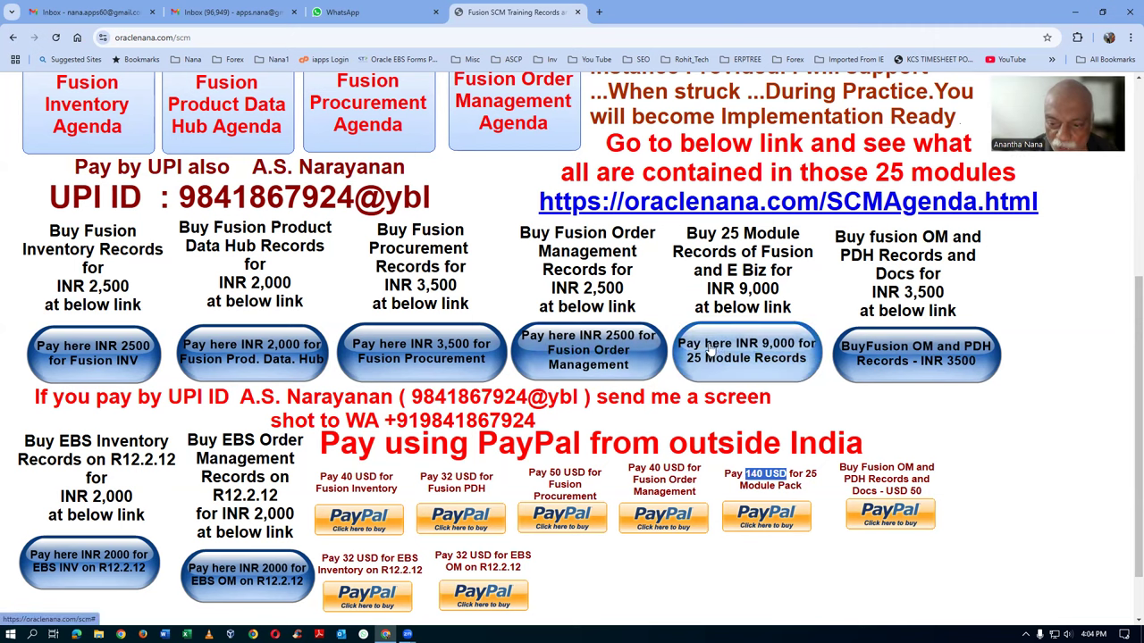
# Step: Open the INR 9,000 payment form for the 25 module records, inspect its name, email and phone fields, and close it
pyautogui.click(753, 349)
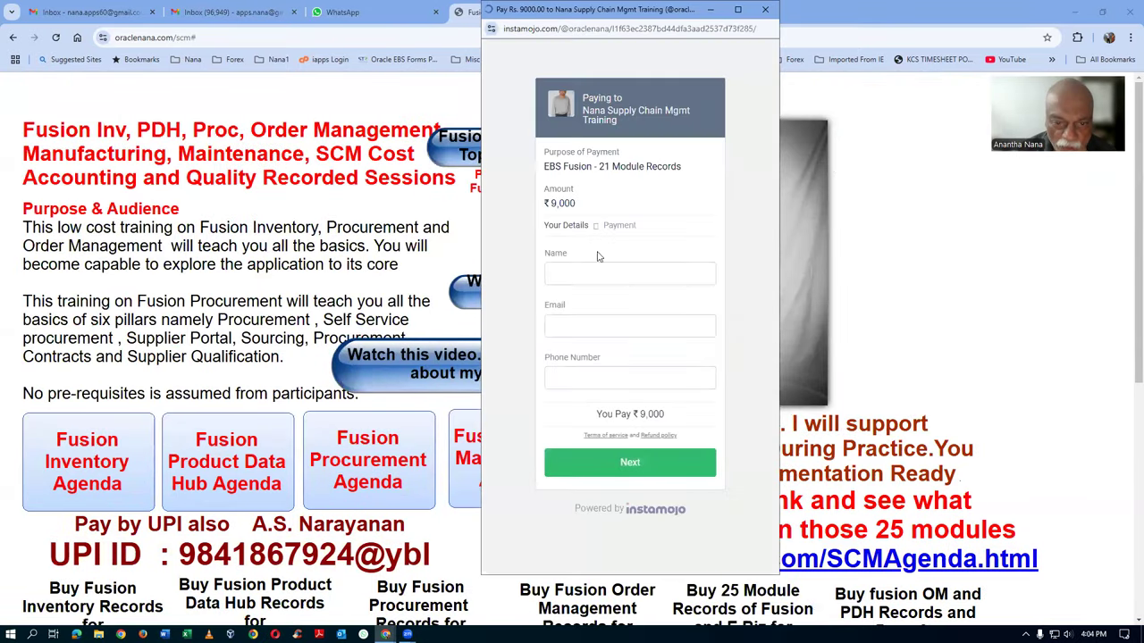
pyautogui.click(559, 271)
pyautogui.click(566, 327)
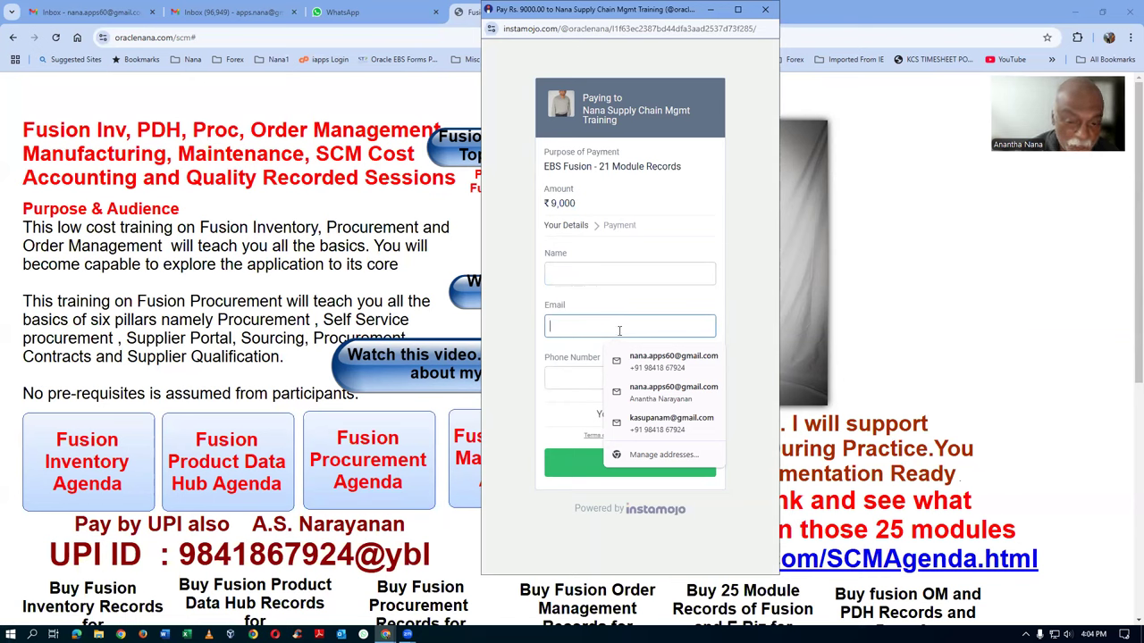
pyautogui.click(591, 381)
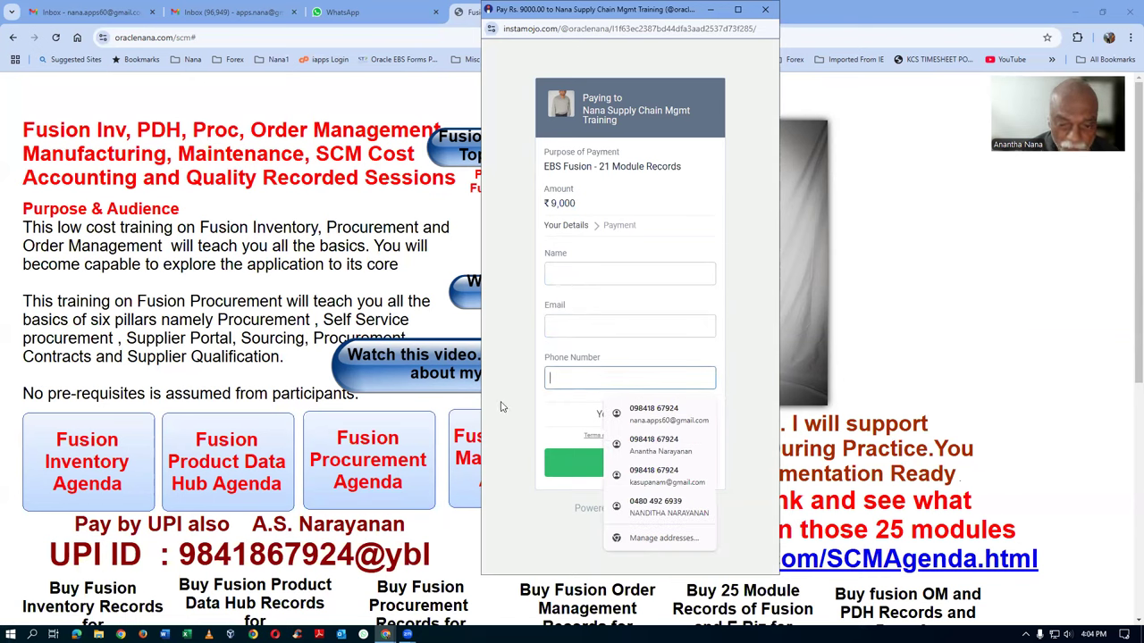
pyautogui.click(574, 420)
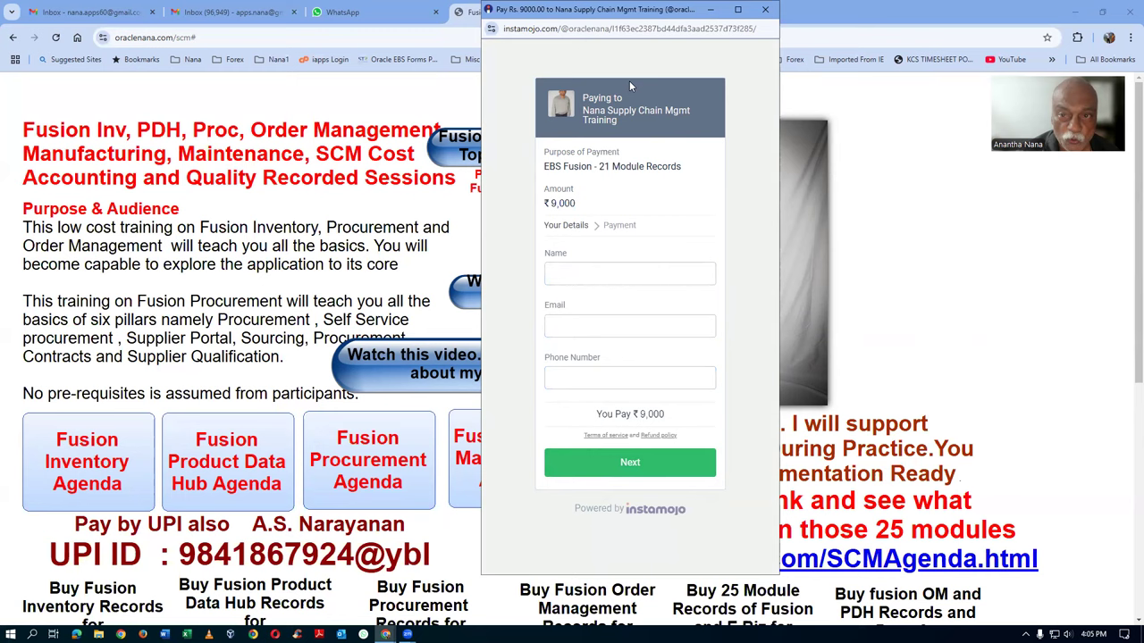
pyautogui.click(765, 9)
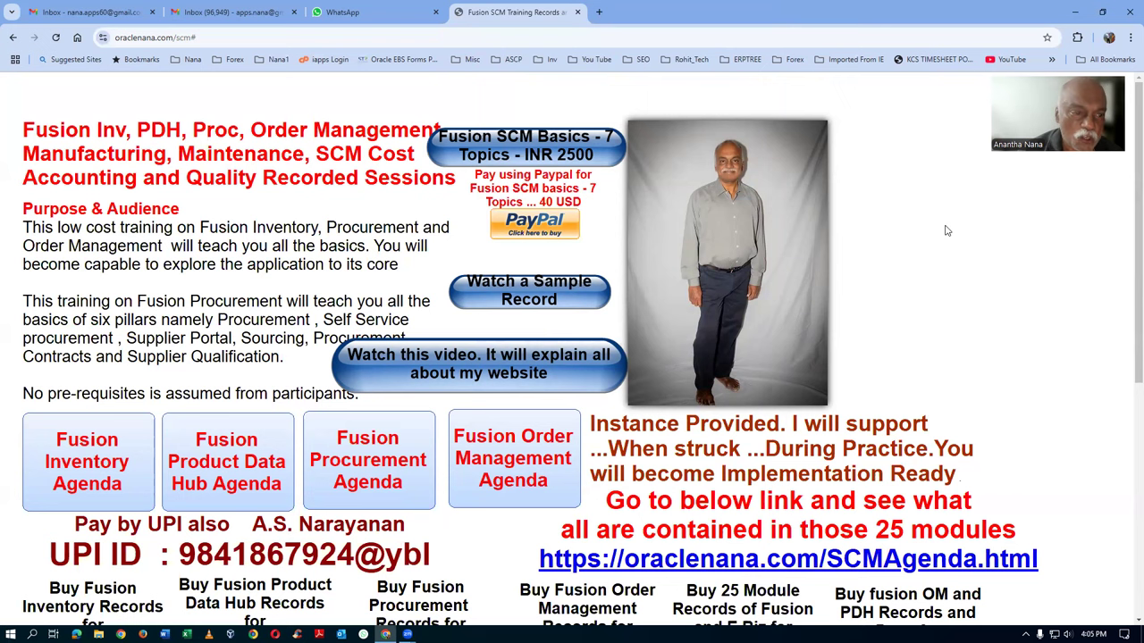
# Step: Highlight the WhatsApp number given on the training page for sending the payment screenshot
pyautogui.scroll(-2, 286, 420)
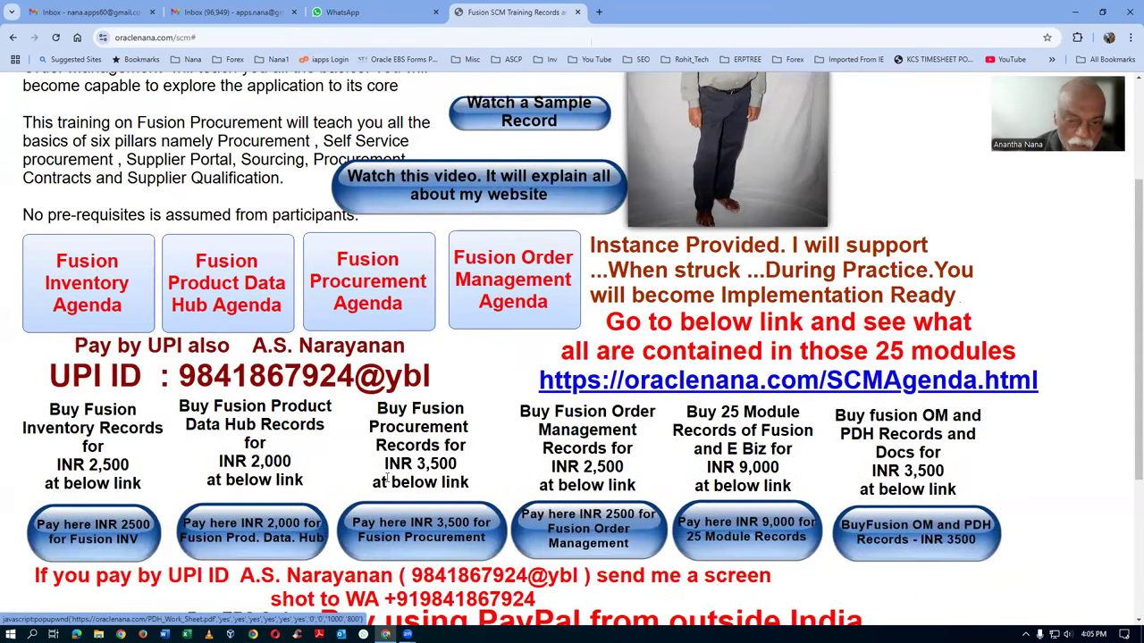
pyautogui.scroll(-2, 386, 480)
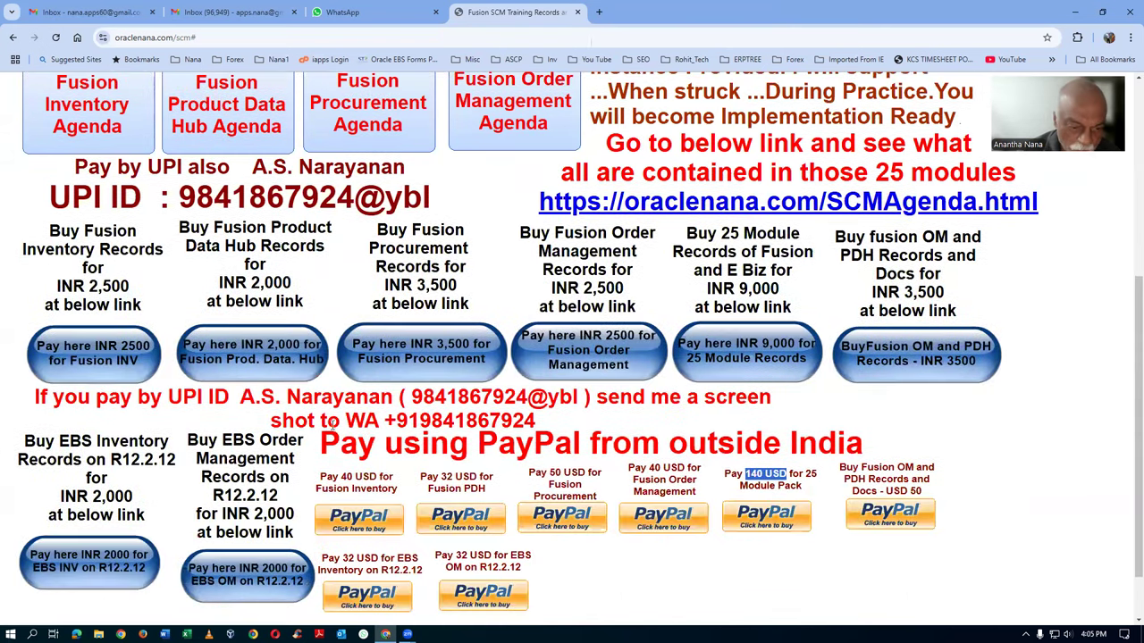
pyautogui.moveTo(347, 423); pyautogui.dragTo(538, 423)
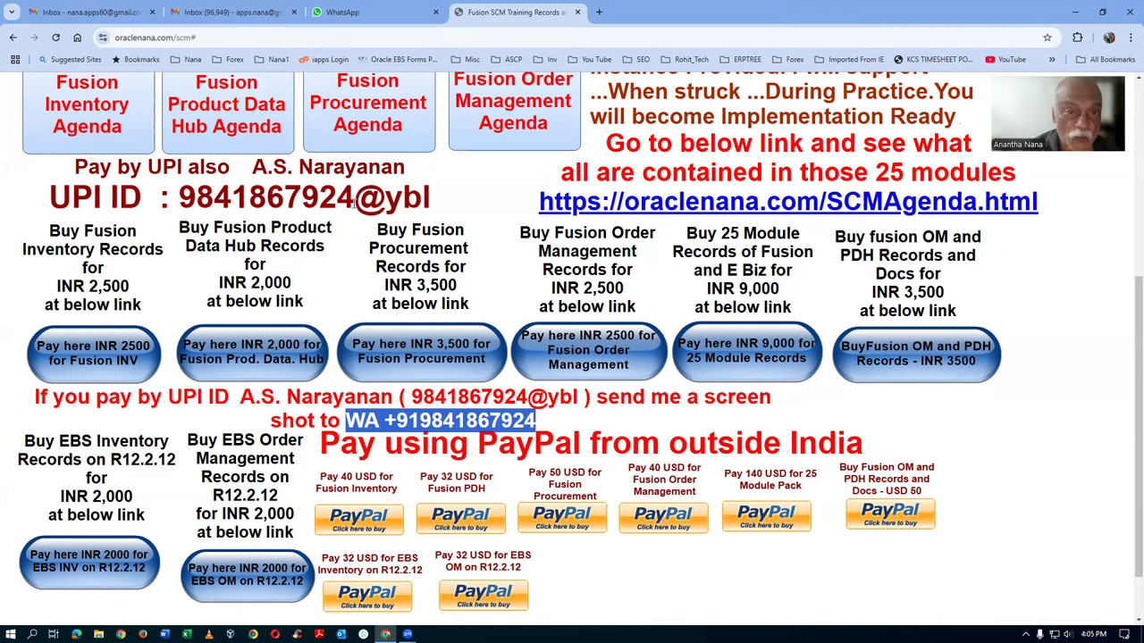
# Step: Open Google Drive in a new tab and open the Supply Chain Management Records and Documentation folder in My Drive
pyautogui.click(598, 12)
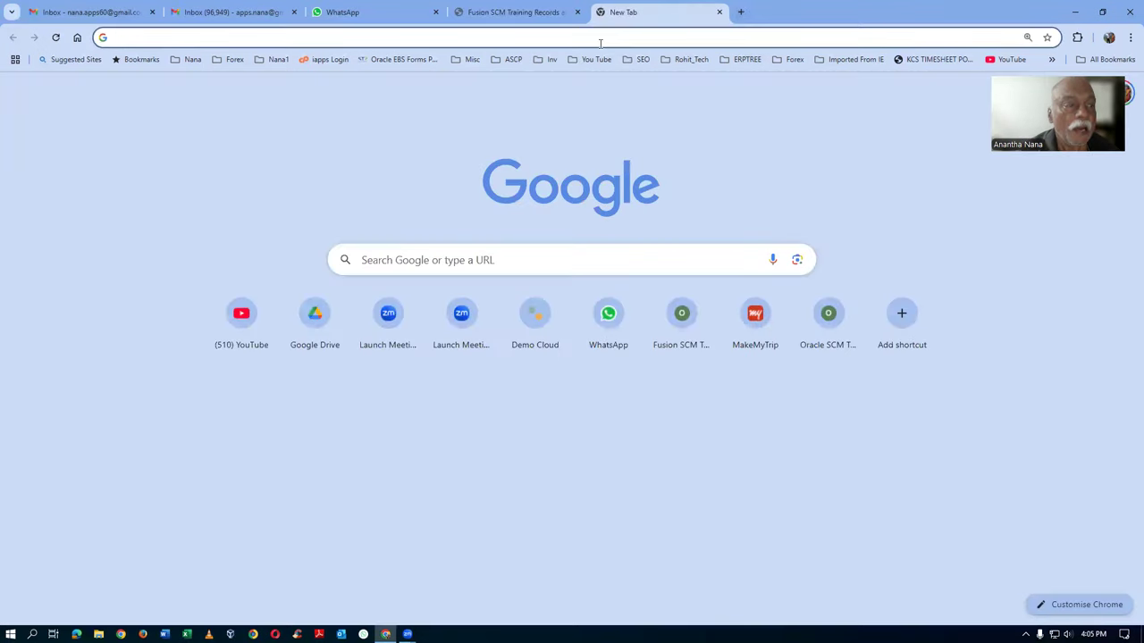
pyautogui.write('drive')
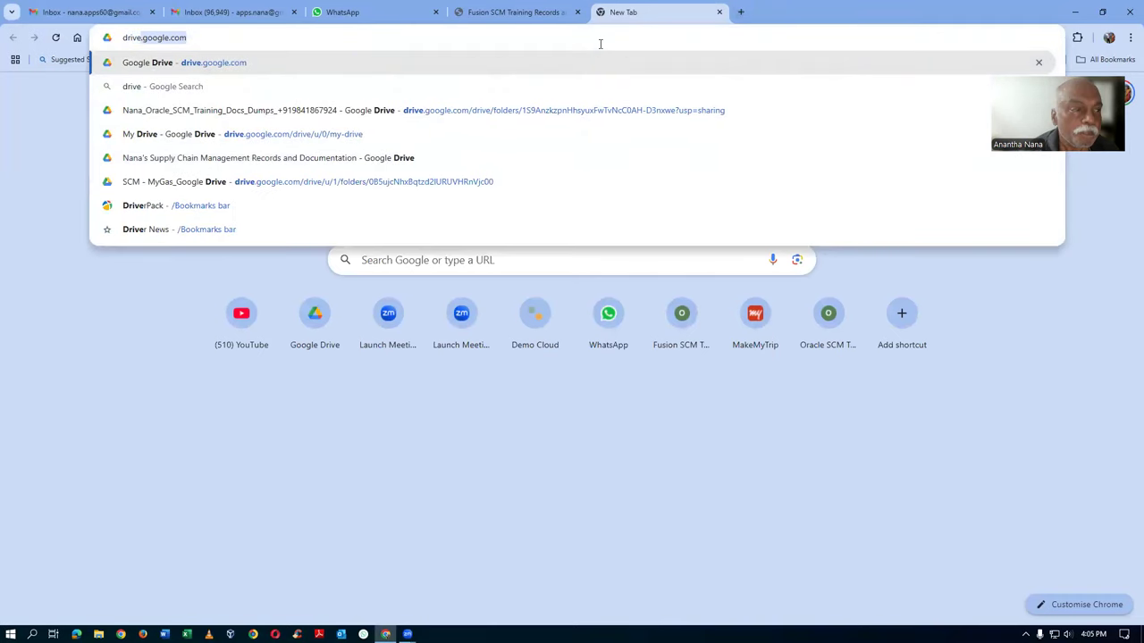
pyautogui.press('Return')
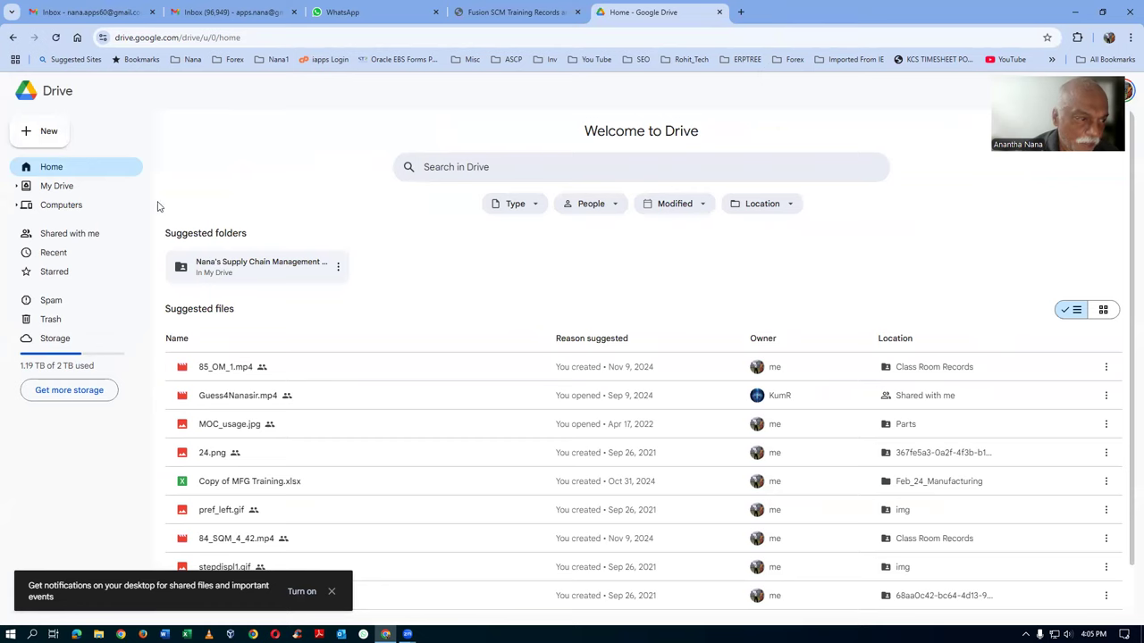
pyautogui.click(67, 185)
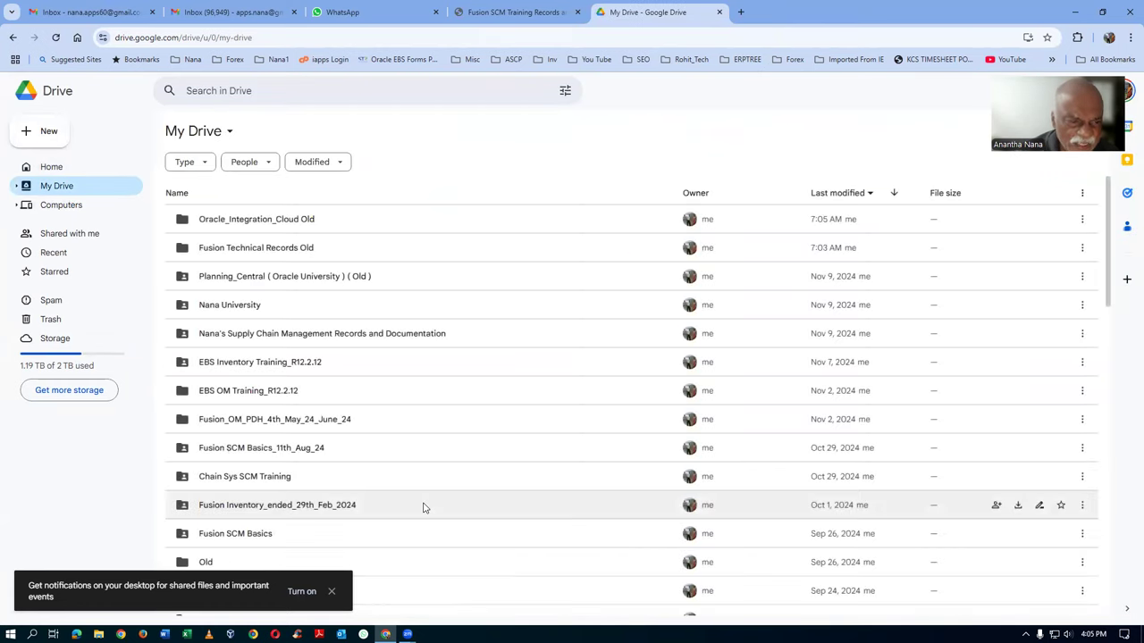
pyautogui.click(474, 335)
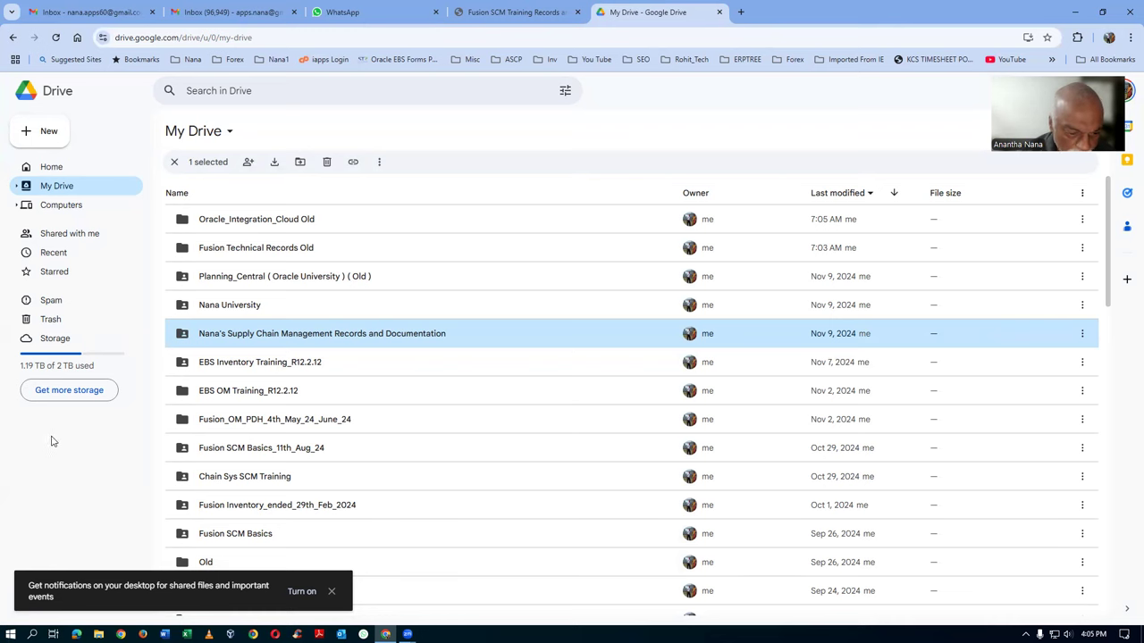
pyautogui.doubleClick(479, 335)
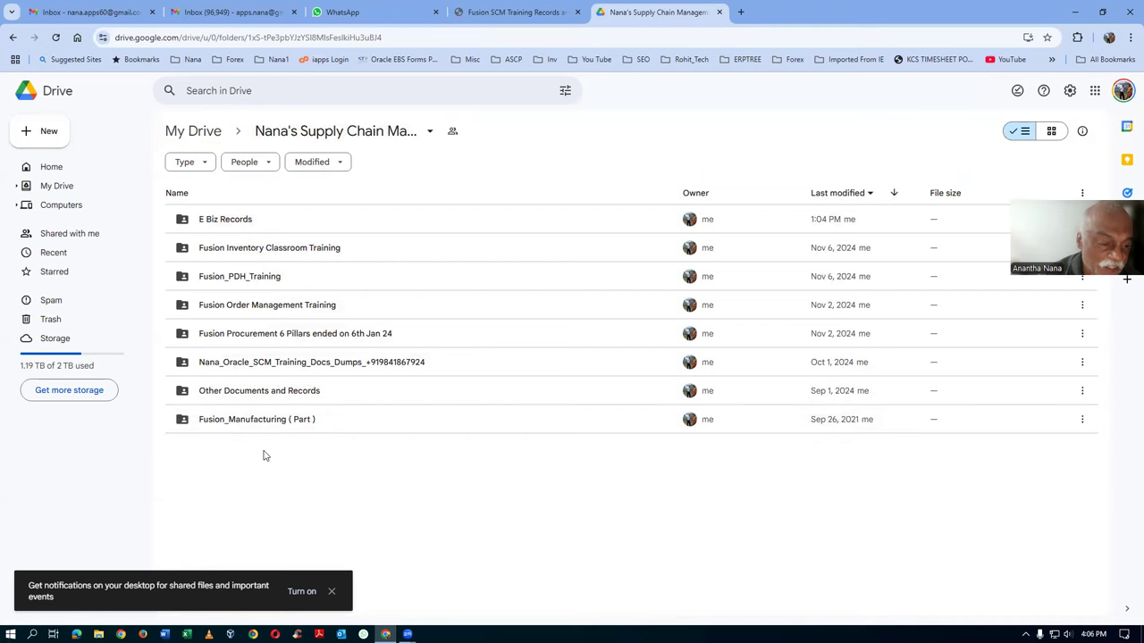
# Step: Open Google Drive in another new tab, view the list of available Google accounts, and close that tab
pyautogui.click(738, 13)
pyautogui.write('drive.google.com')
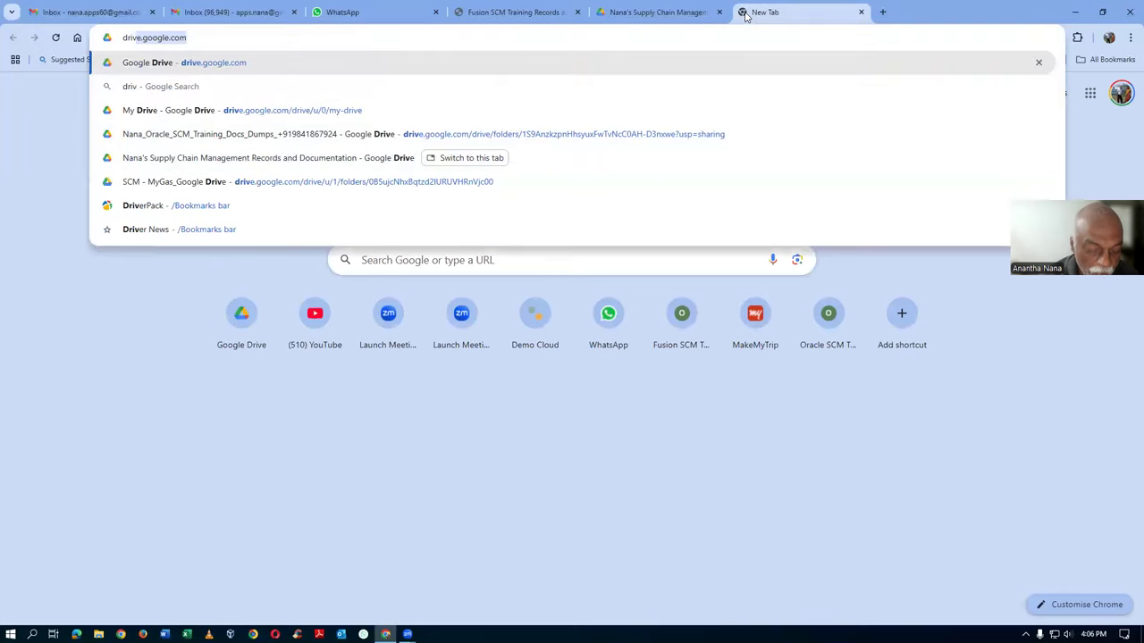
pyautogui.press('Return')
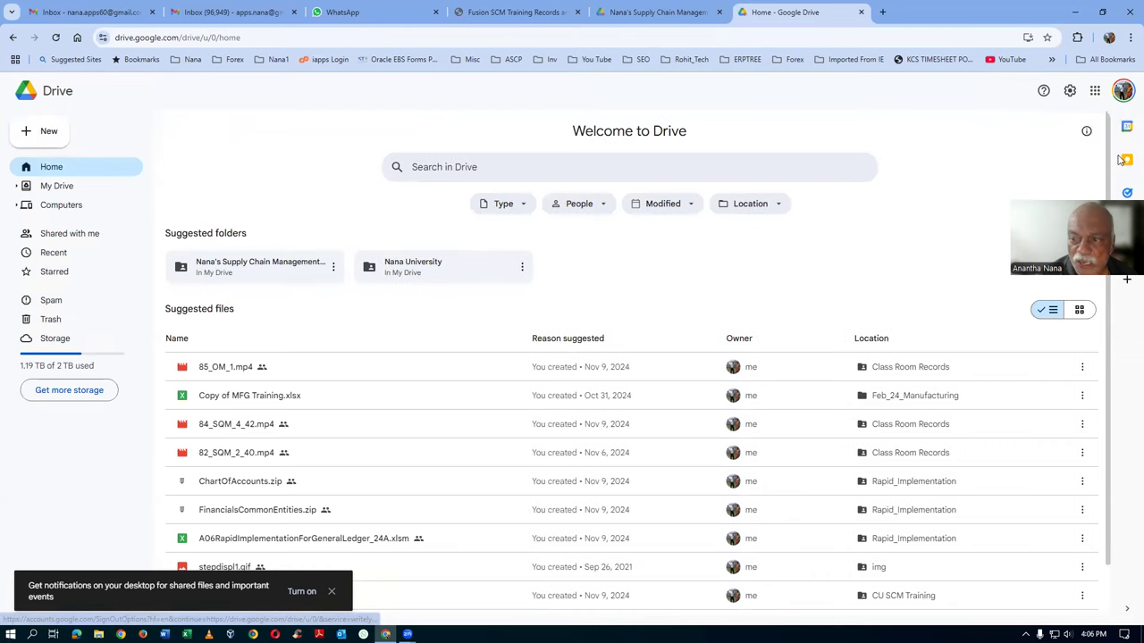
pyautogui.click(1123, 92)
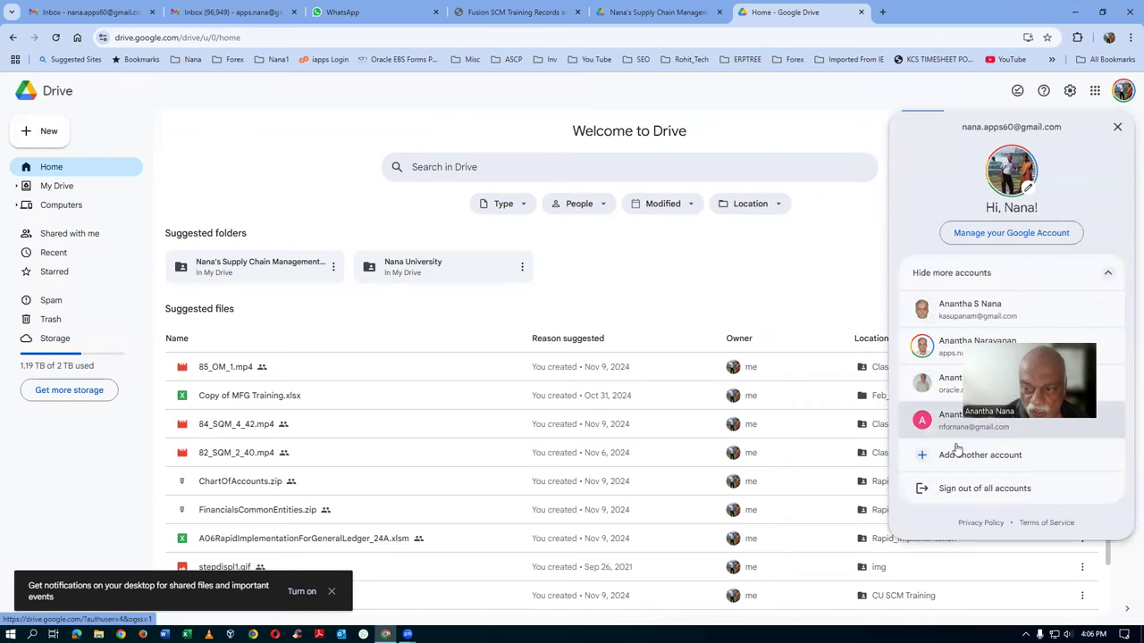
pyautogui.click(736, 134)
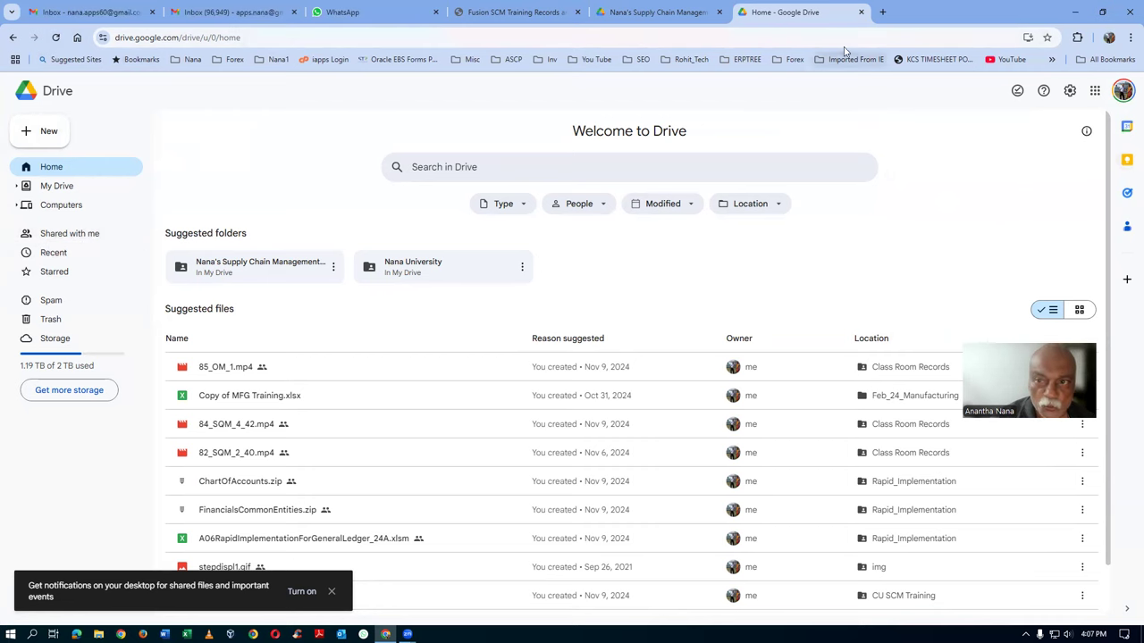
pyautogui.click(862, 12)
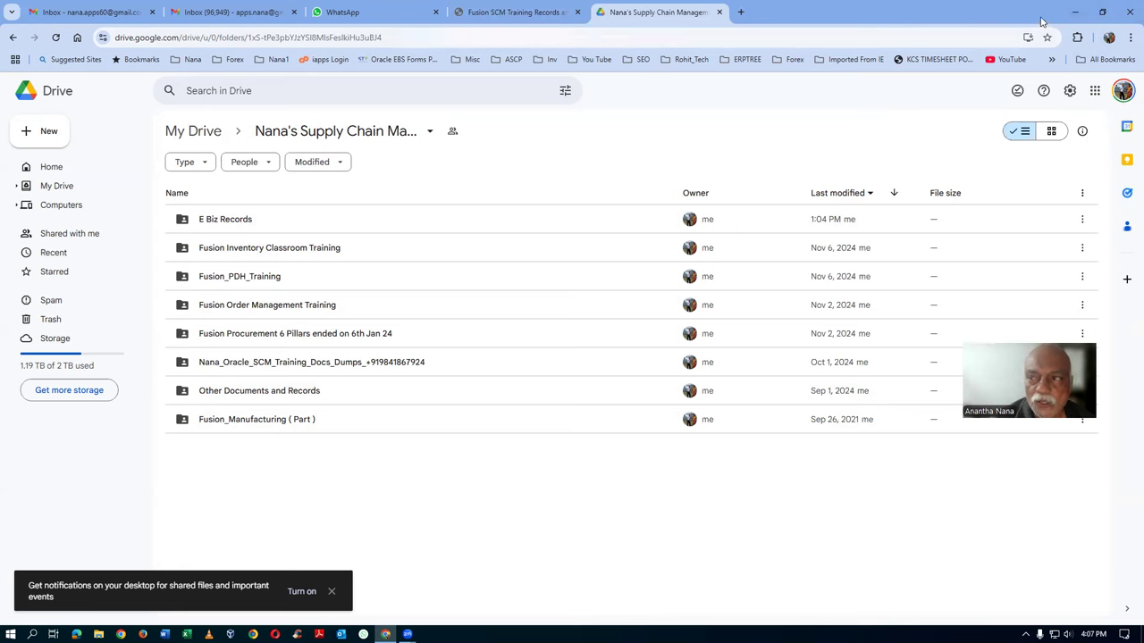
# Step: Minimize the browser and open the Windows Control Panel
pyautogui.click(1074, 12)
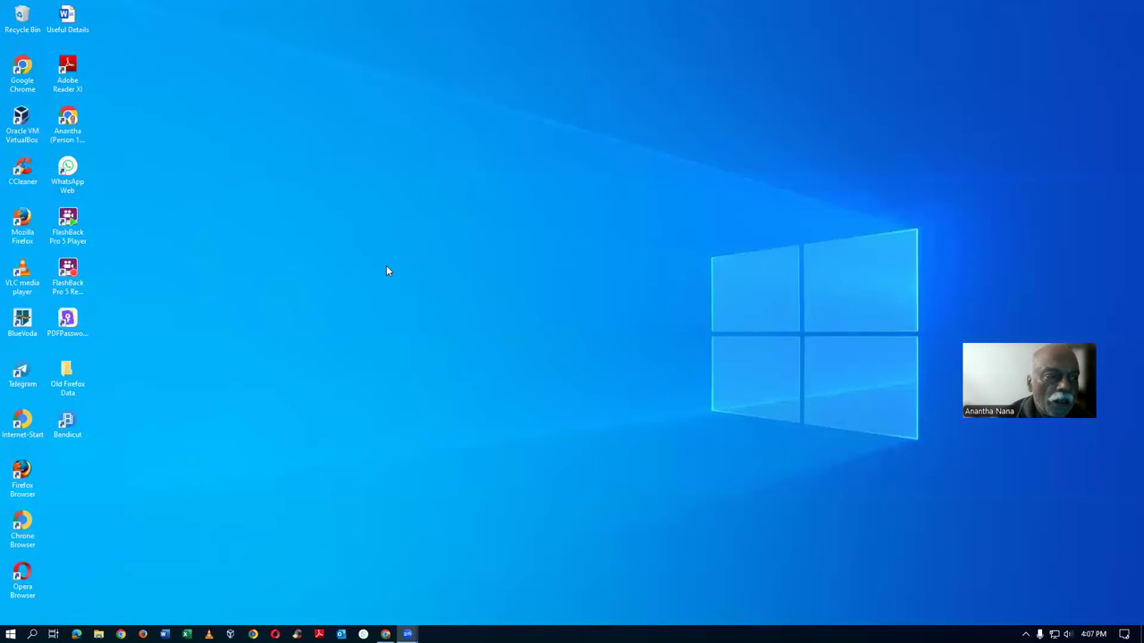
pyautogui.click(22, 170)
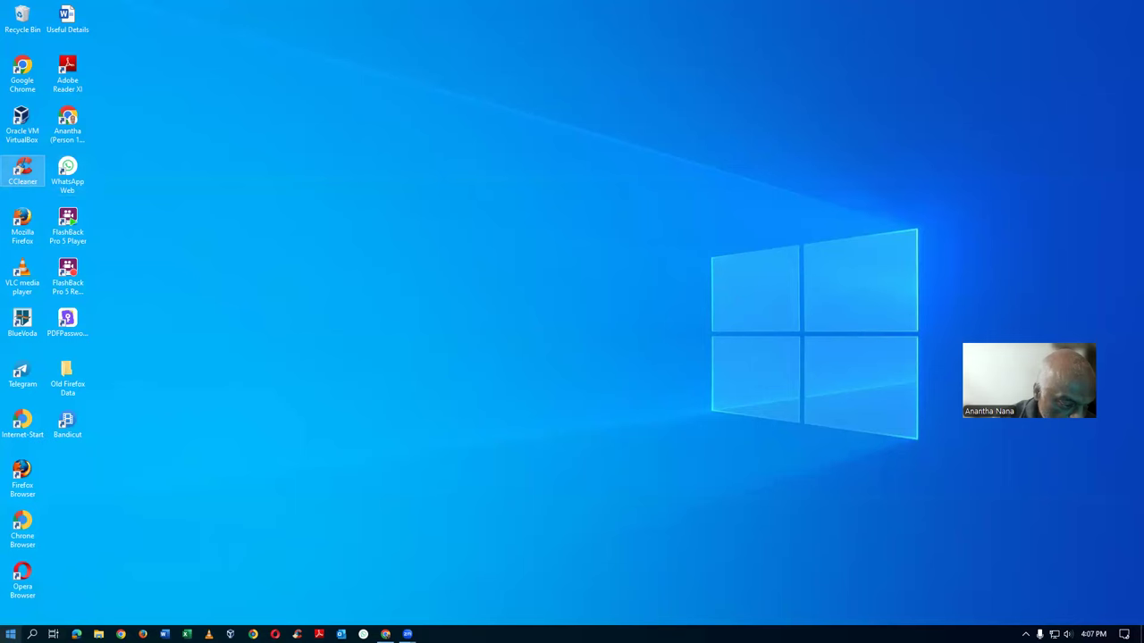
pyautogui.click(11, 634)
pyautogui.write('control')
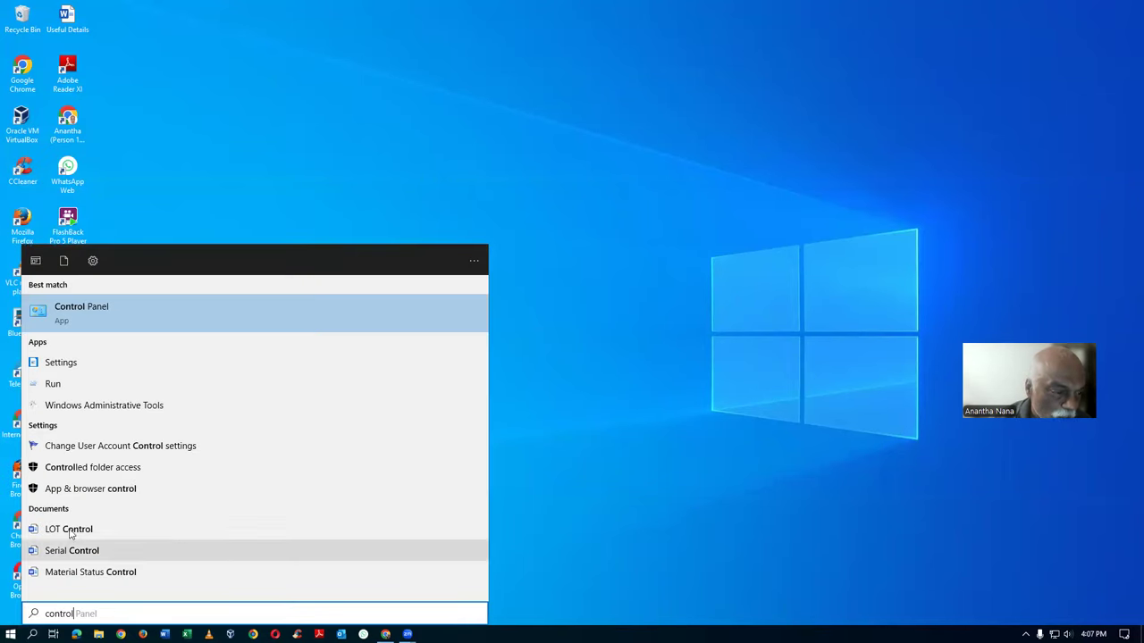
pyautogui.click(157, 318)
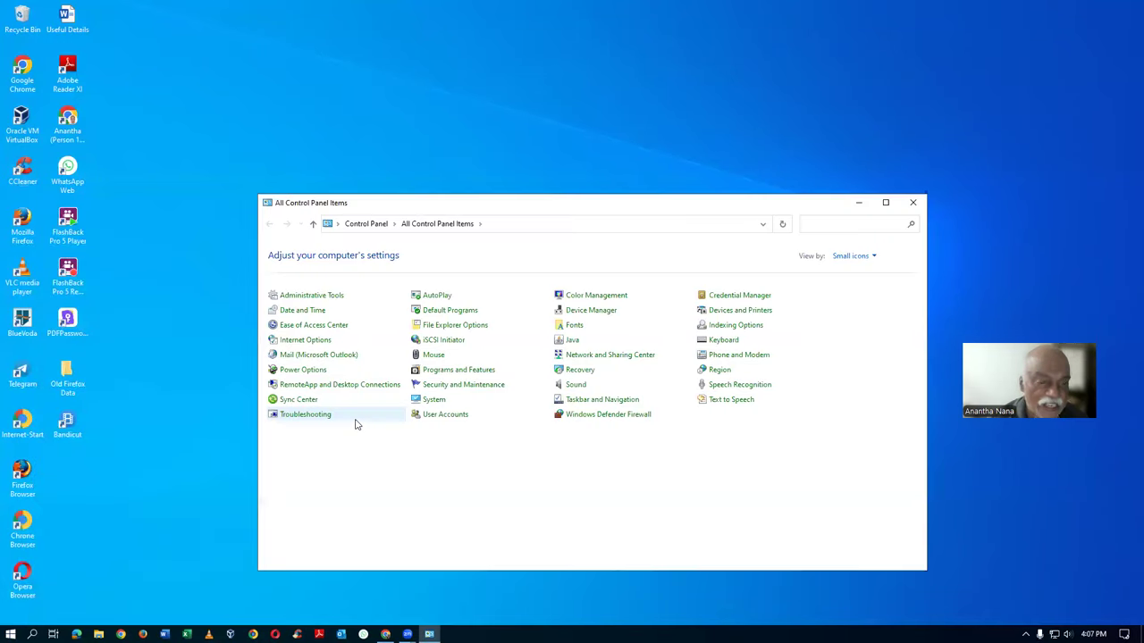
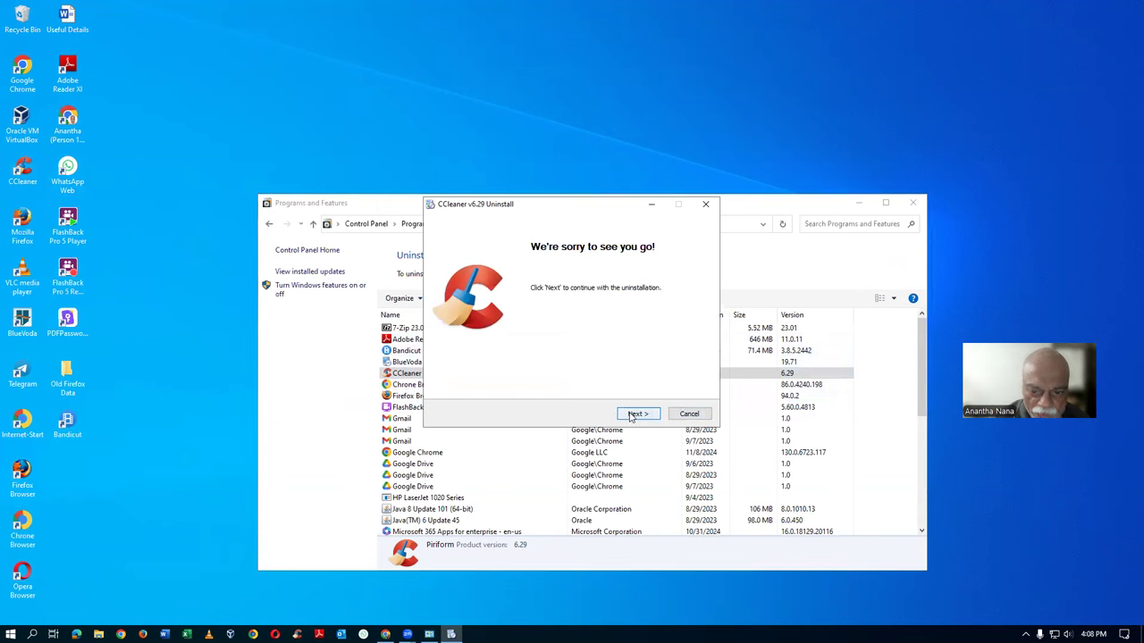
# Step: Uninstall CCleaner v6.29 through its uninstall wizard and close Programs and Features
pyautogui.click(641, 415)
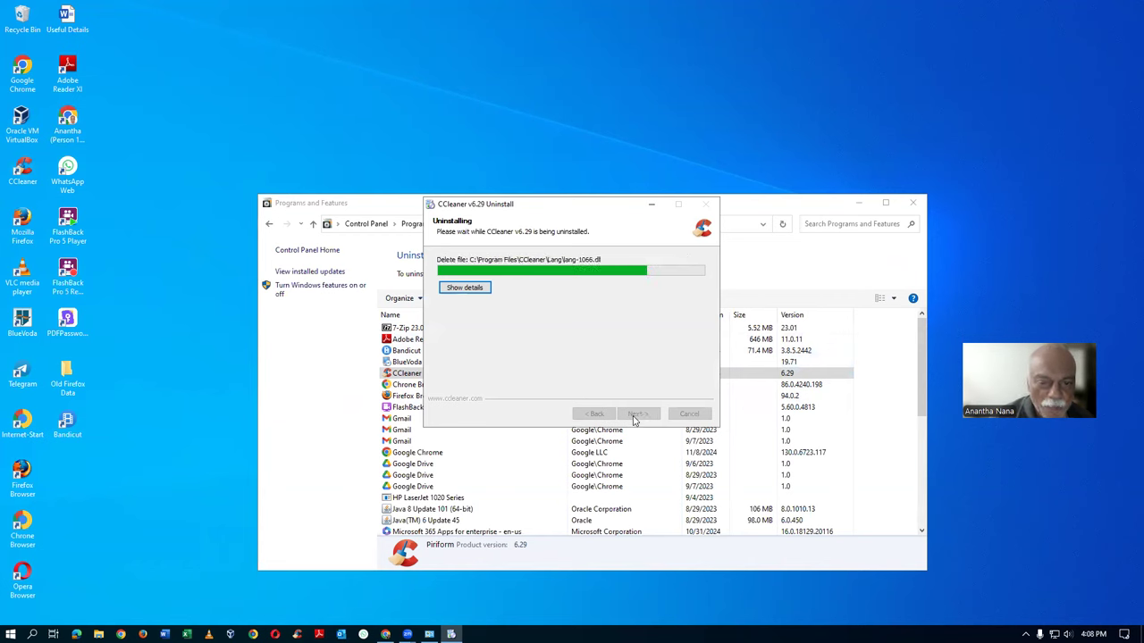
pyautogui.click(637, 415)
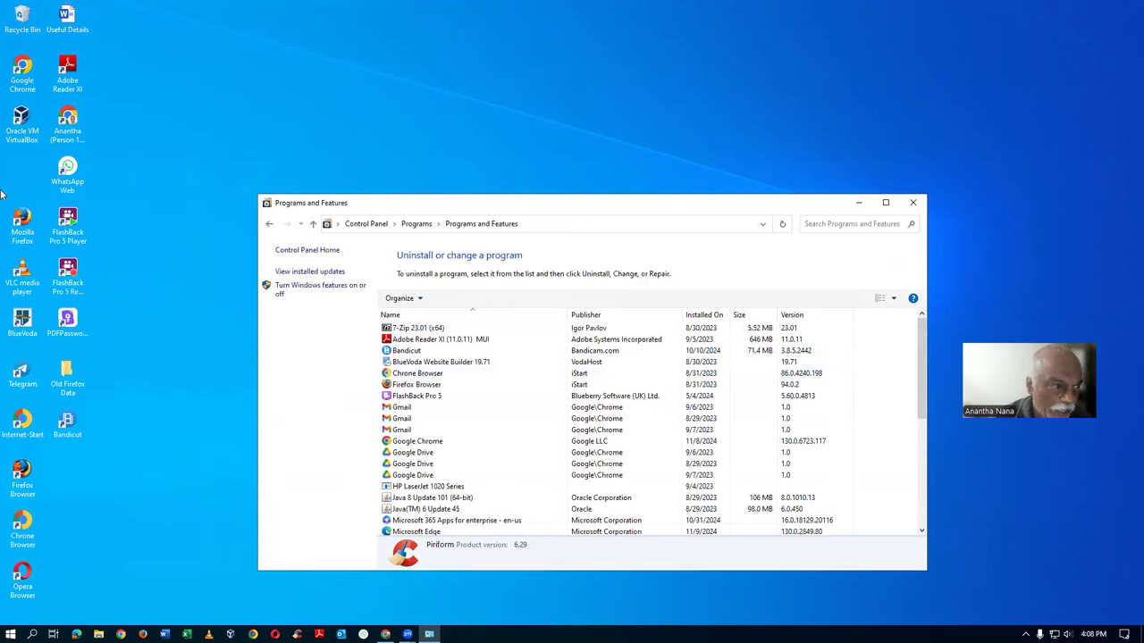
pyautogui.click(913, 203)
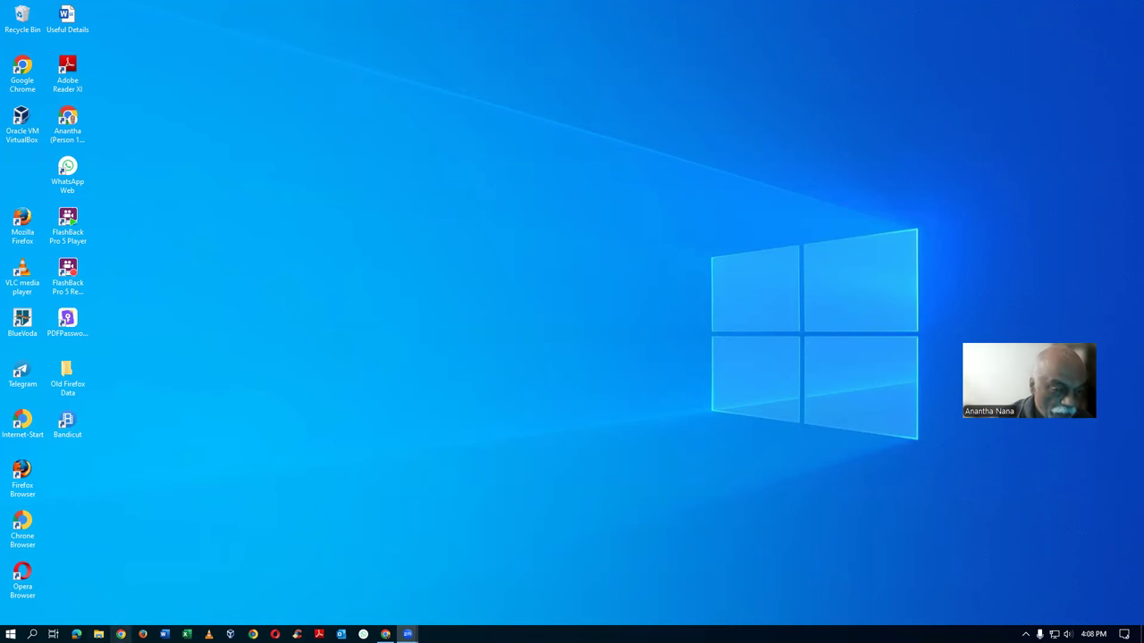
# Step: Switch back to the Chrome browser and search the web for "c cleaner download" in a new tab
pyautogui.hotkey('alt', 'Tab')
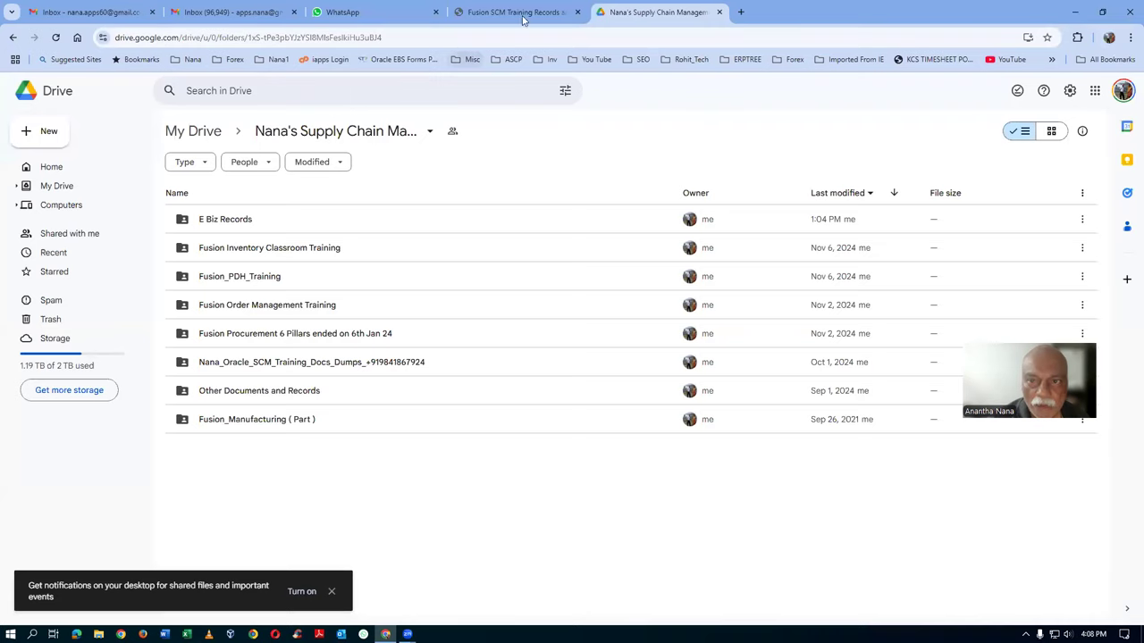
pyautogui.click(741, 12)
pyautogui.write('c c')
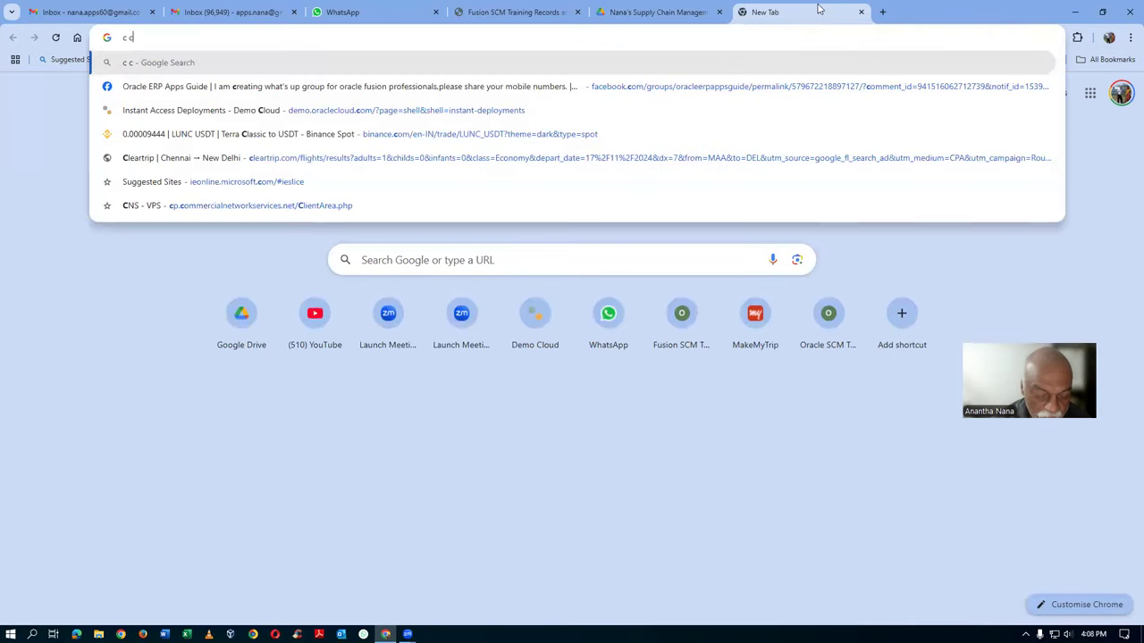
pyautogui.write('leaner ')
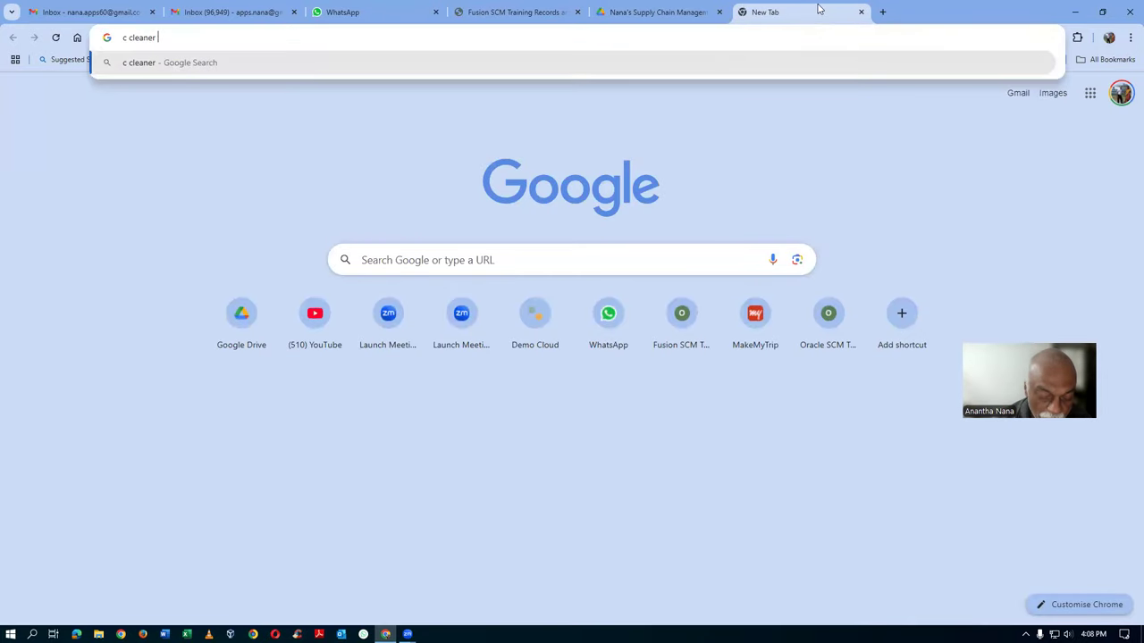
pyautogui.write('download')
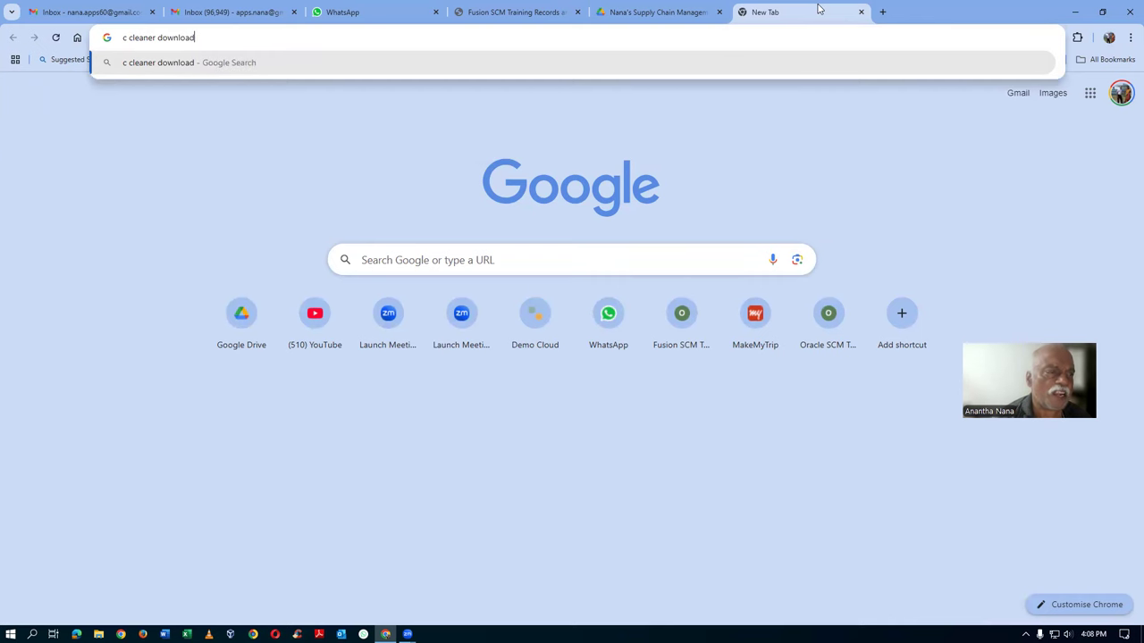
pyautogui.press('Return')
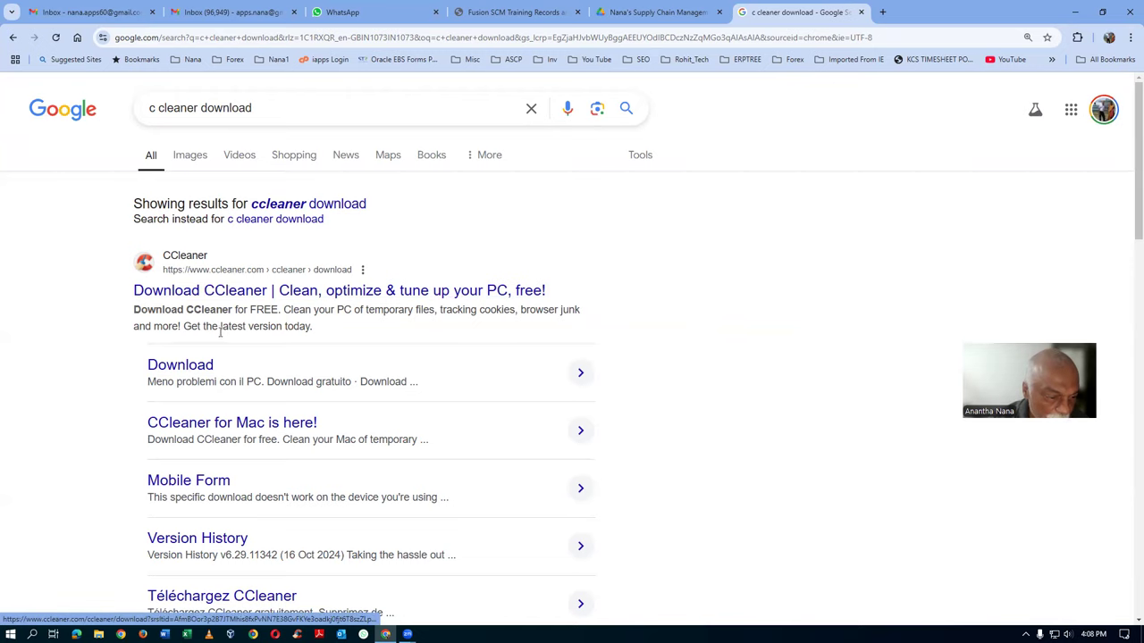
# Step: Open the official ccleaner.com download page from the search results and download the free version
pyautogui.scroll(-5, 224, 331)
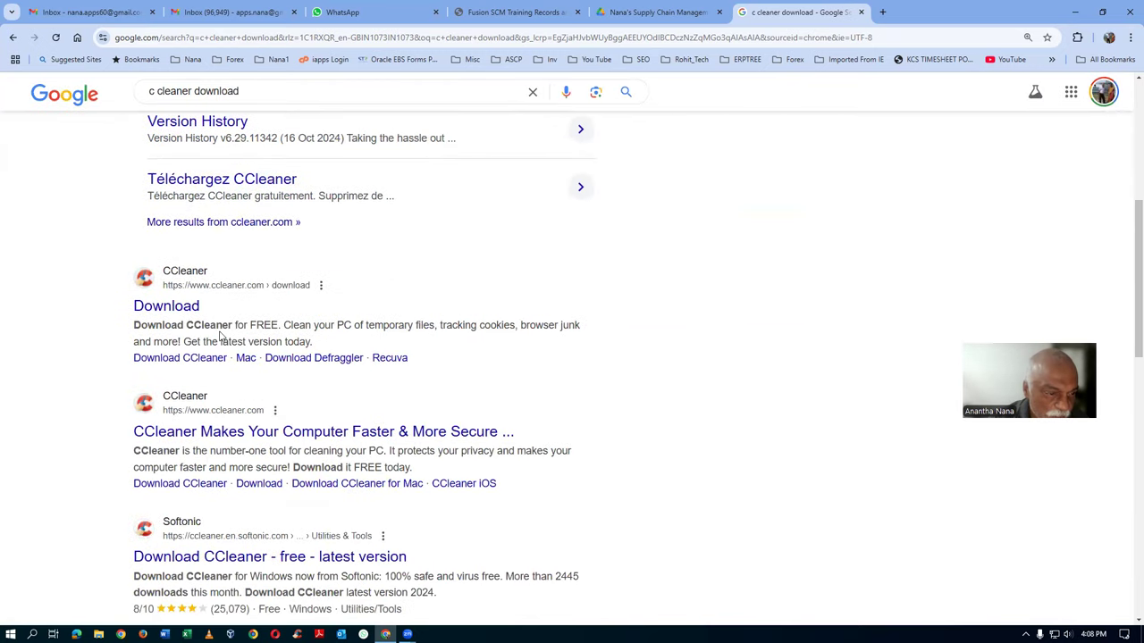
pyautogui.scroll(-1, 222, 335)
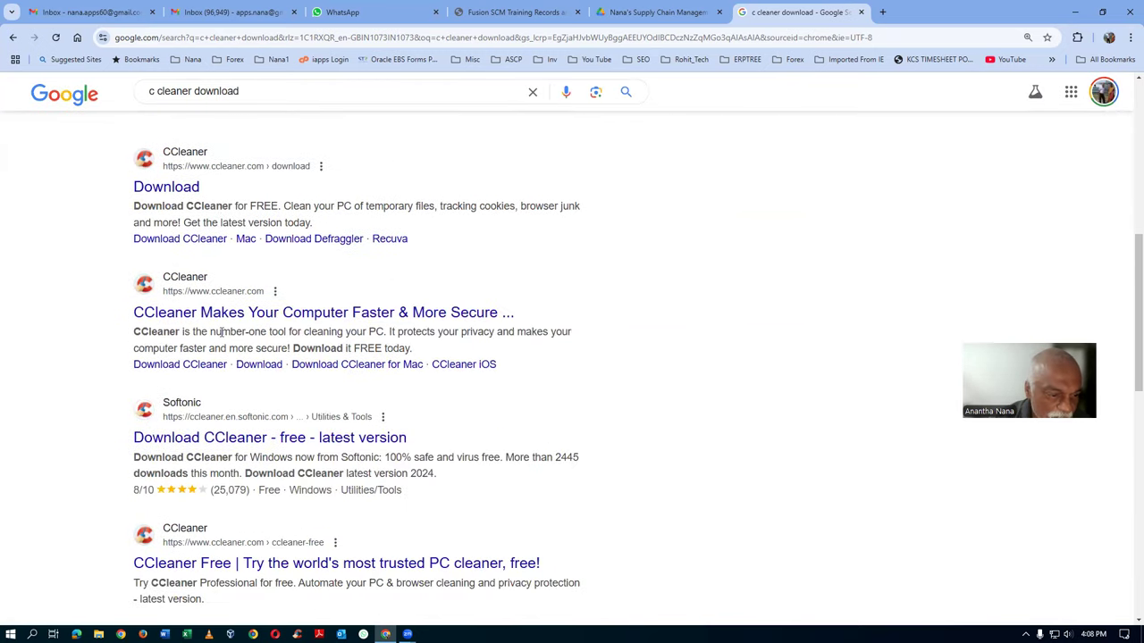
pyautogui.scroll(-2, 221, 332)
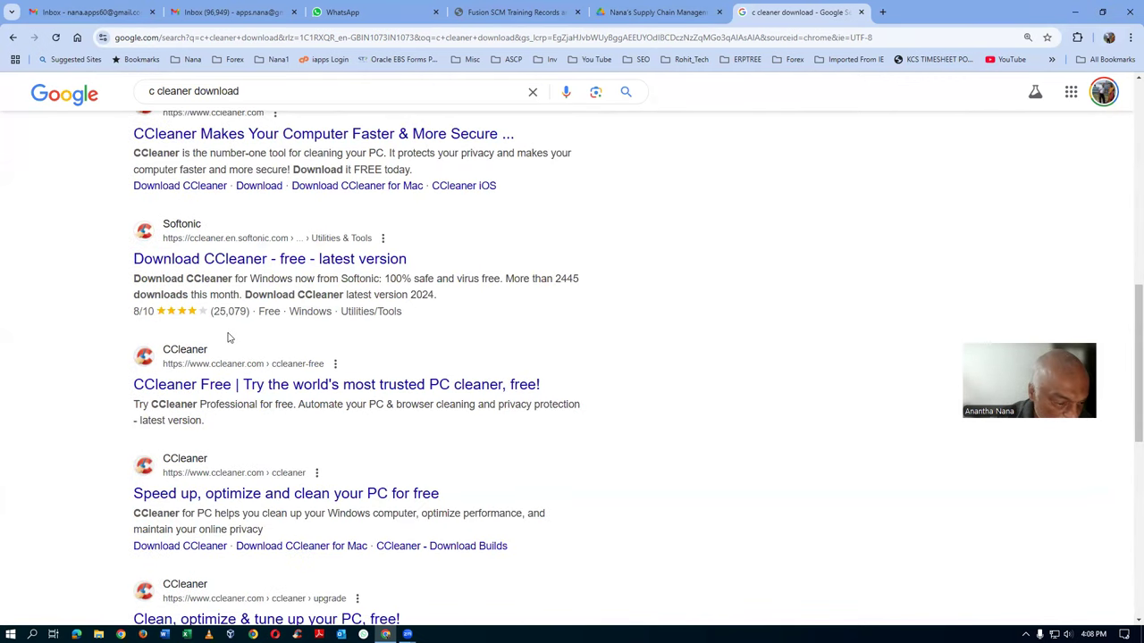
pyautogui.scroll(5, 228, 337)
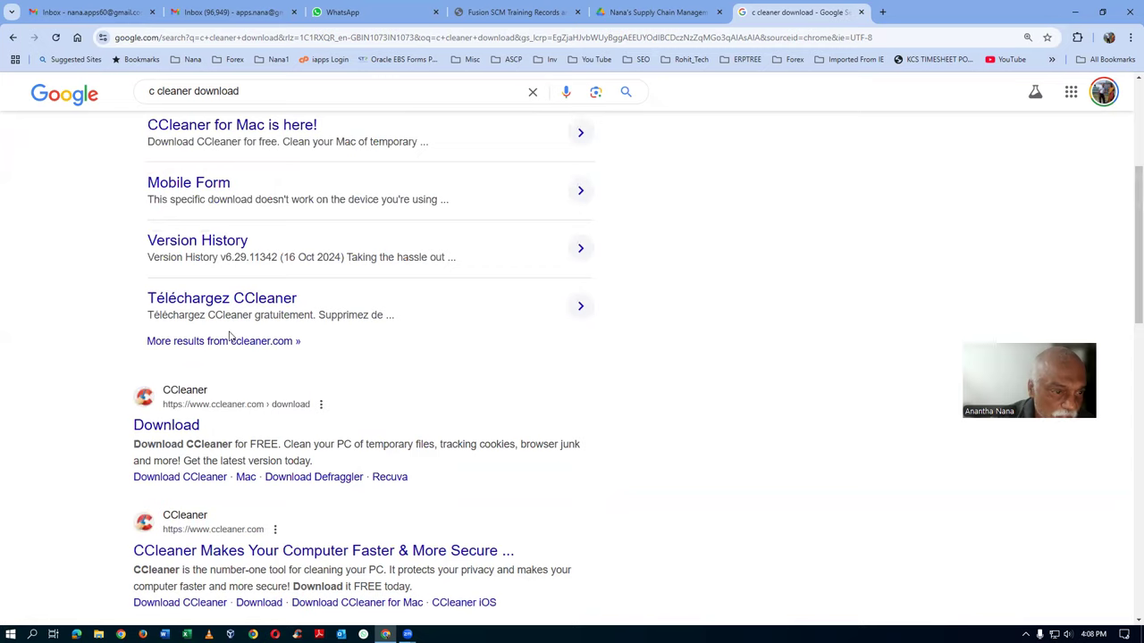
pyautogui.scroll(2, 229, 337)
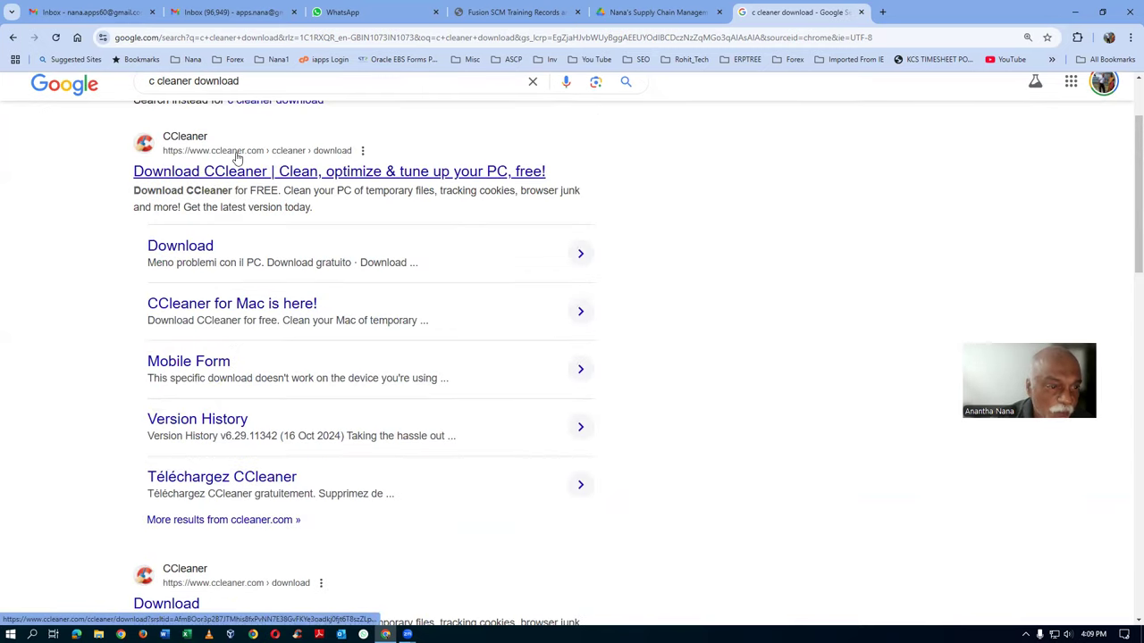
pyautogui.click(361, 173)
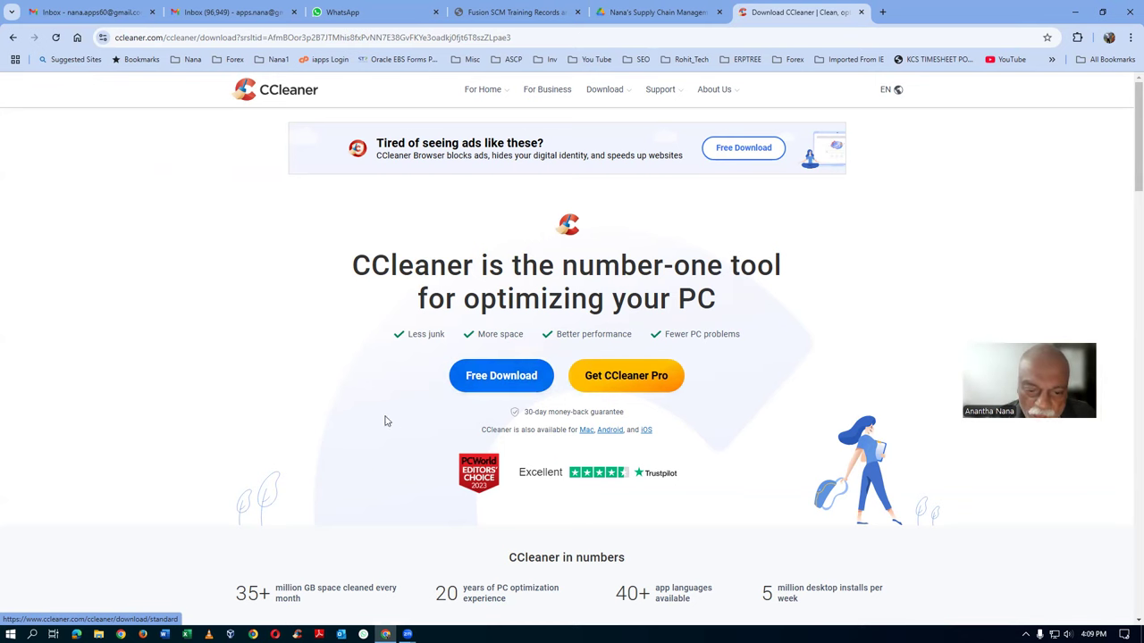
pyautogui.click(505, 377)
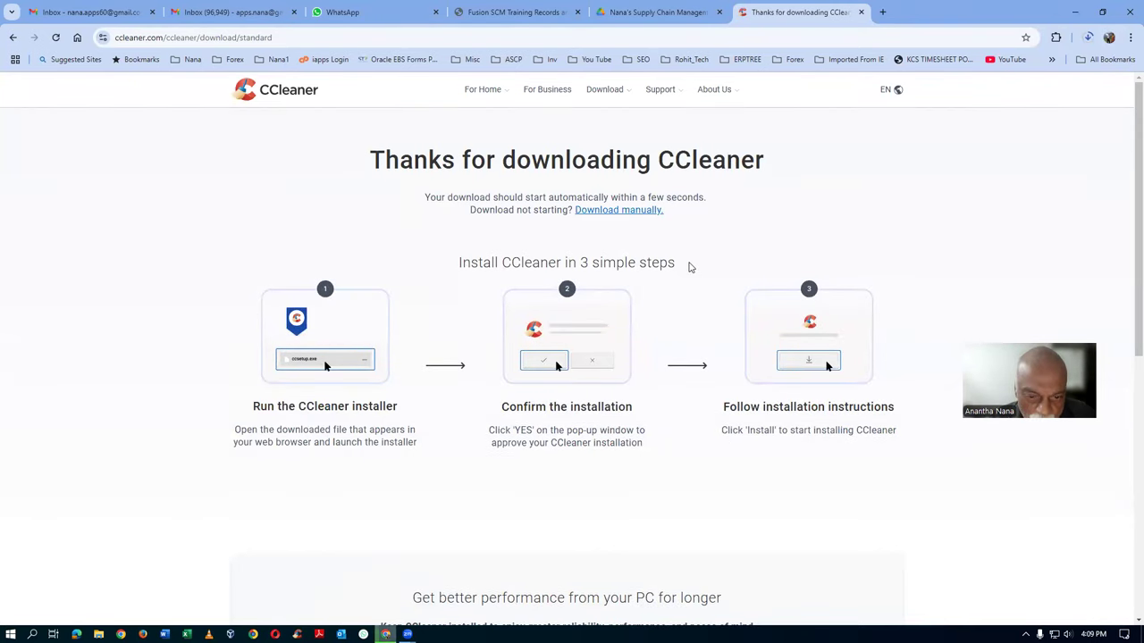
# Step: Run the downloaded ccsetup629.exe and install CCleaner v6.29 with the default options
pyautogui.scroll(-5, 688, 266)
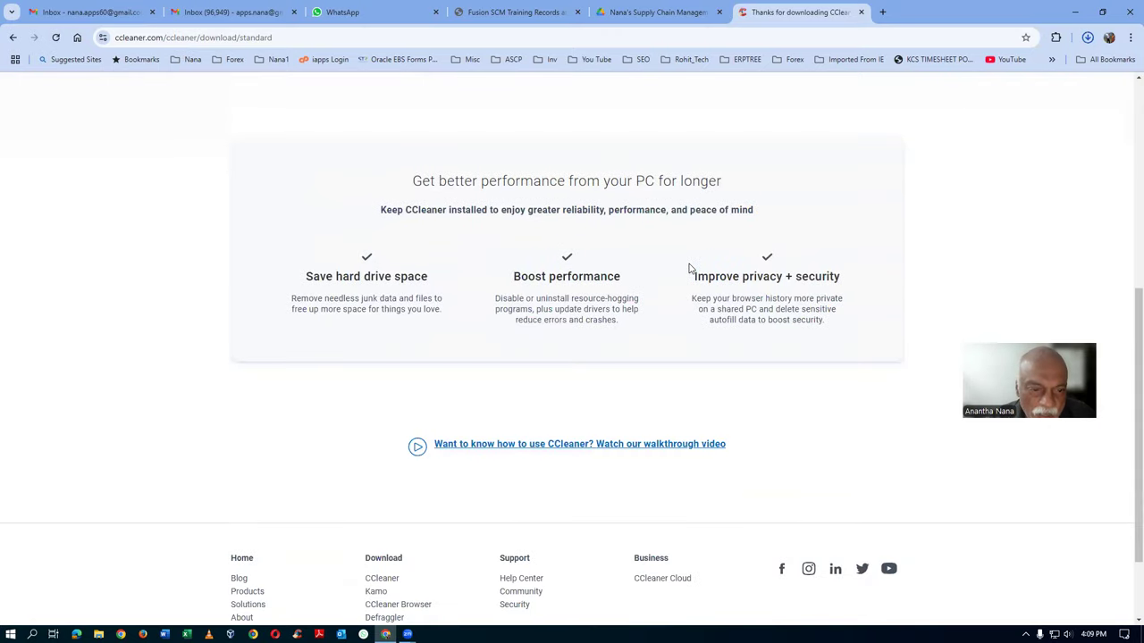
pyautogui.scroll(-1, 689, 268)
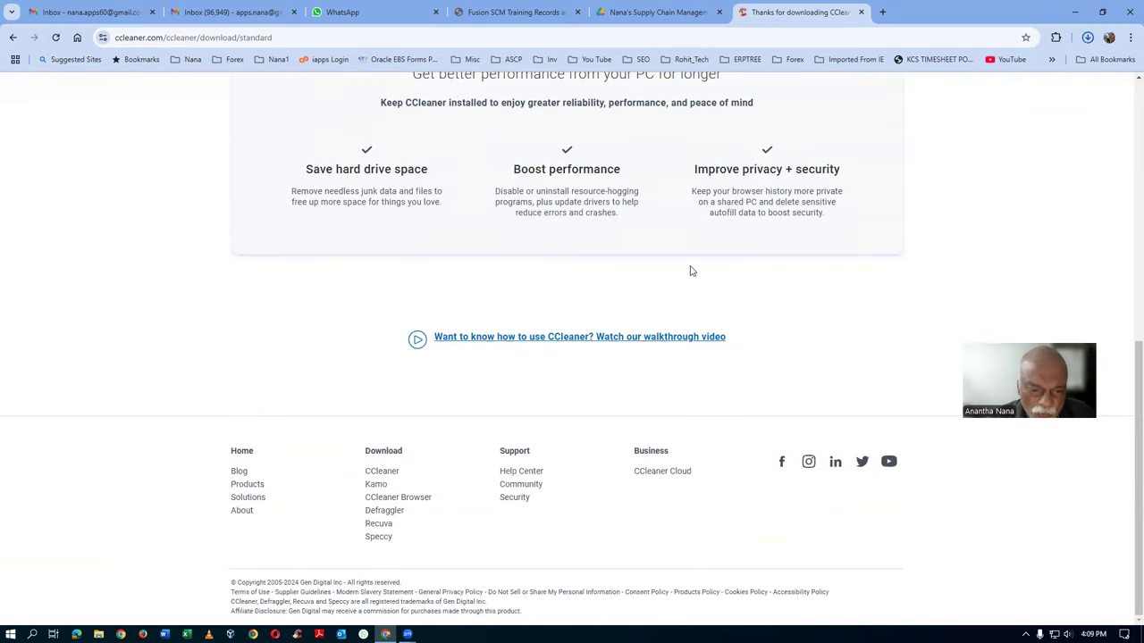
pyautogui.scroll(5, 689, 271)
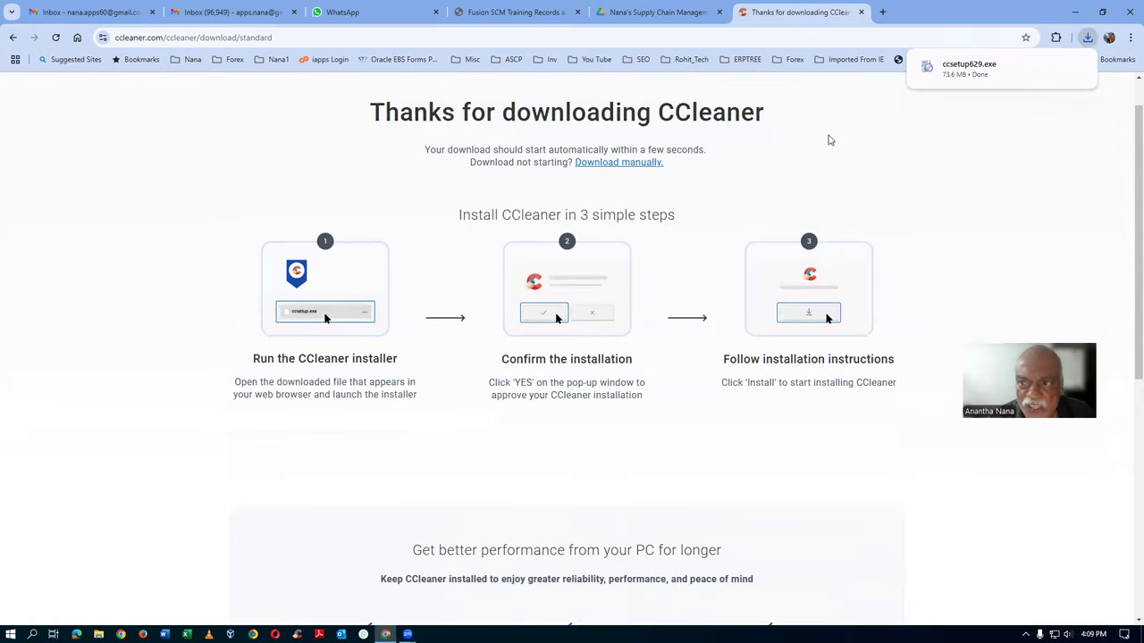
pyautogui.moveTo(1062, 66)
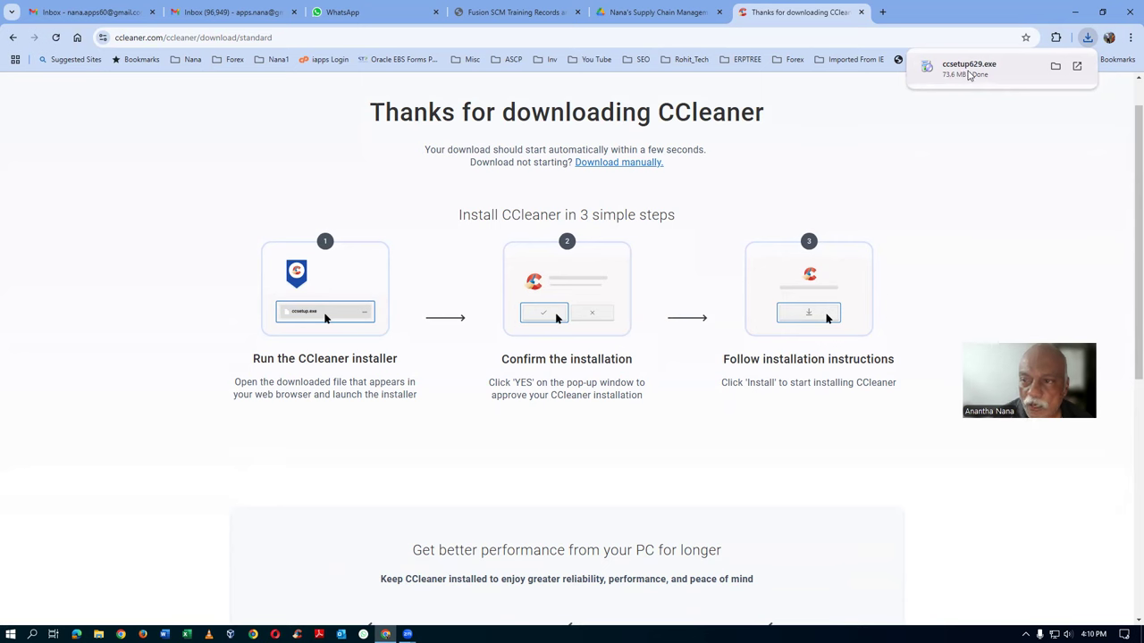
pyautogui.click(970, 74)
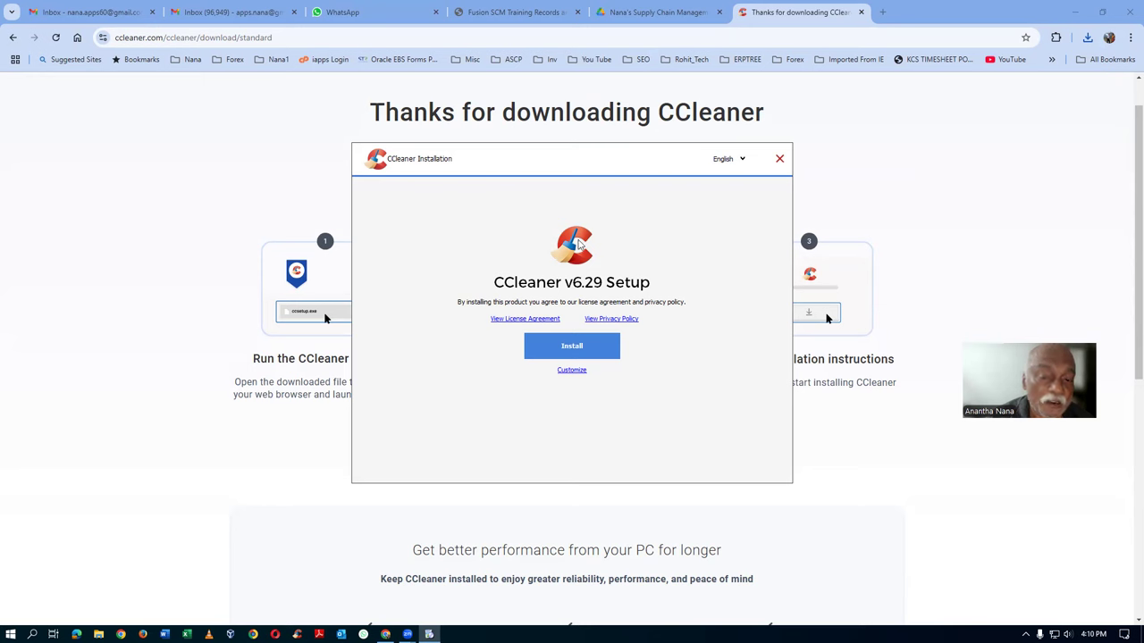
pyautogui.click(590, 348)
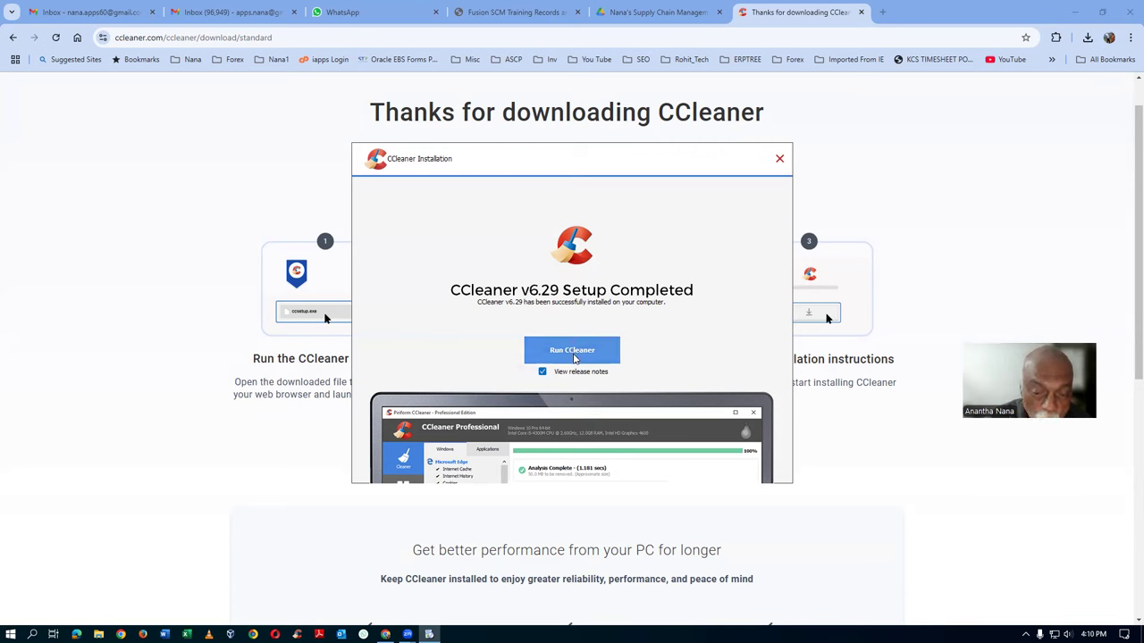
# Step: Launch CCleaner from the finished setup, decline the CCleaner for Android offer and open Custom Clean
pyautogui.click(576, 355)
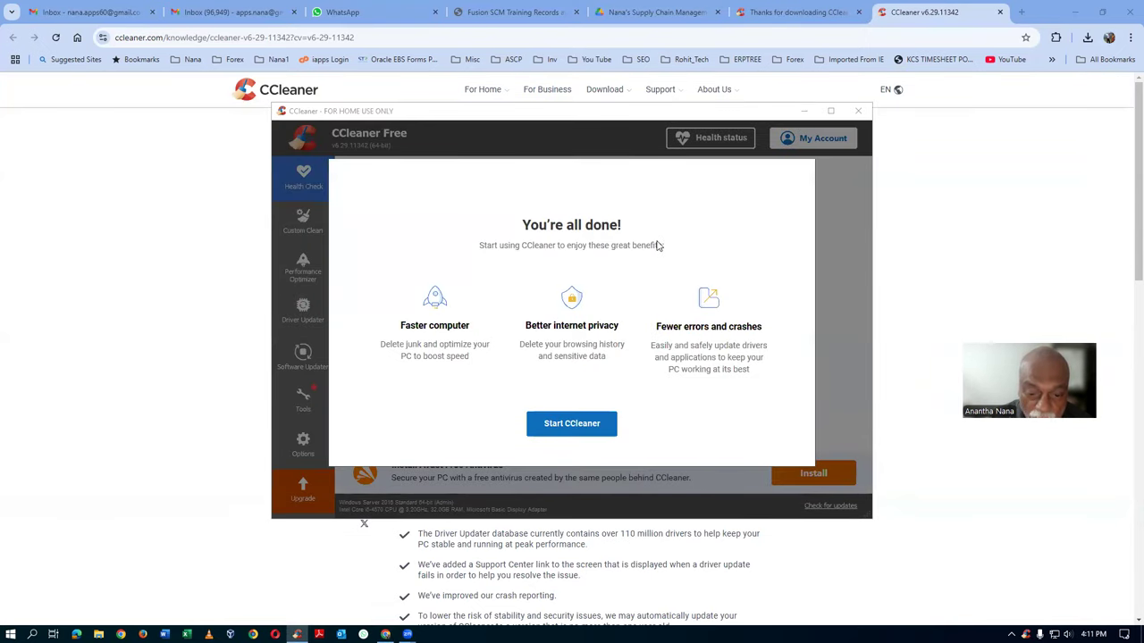
pyautogui.click(570, 425)
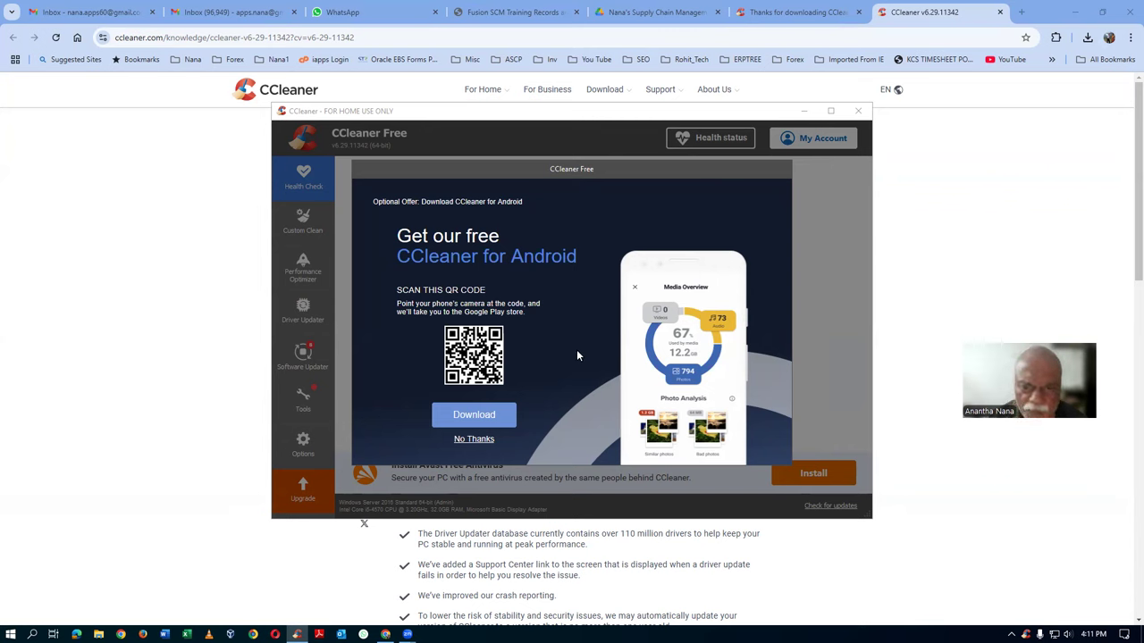
pyautogui.click(473, 439)
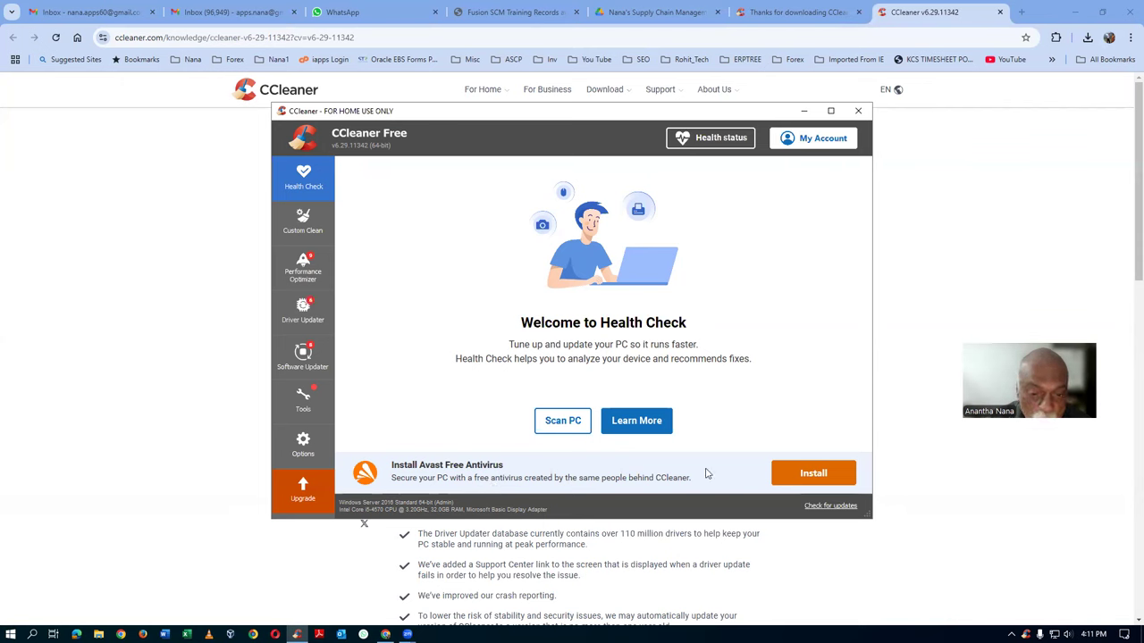
pyautogui.click(302, 226)
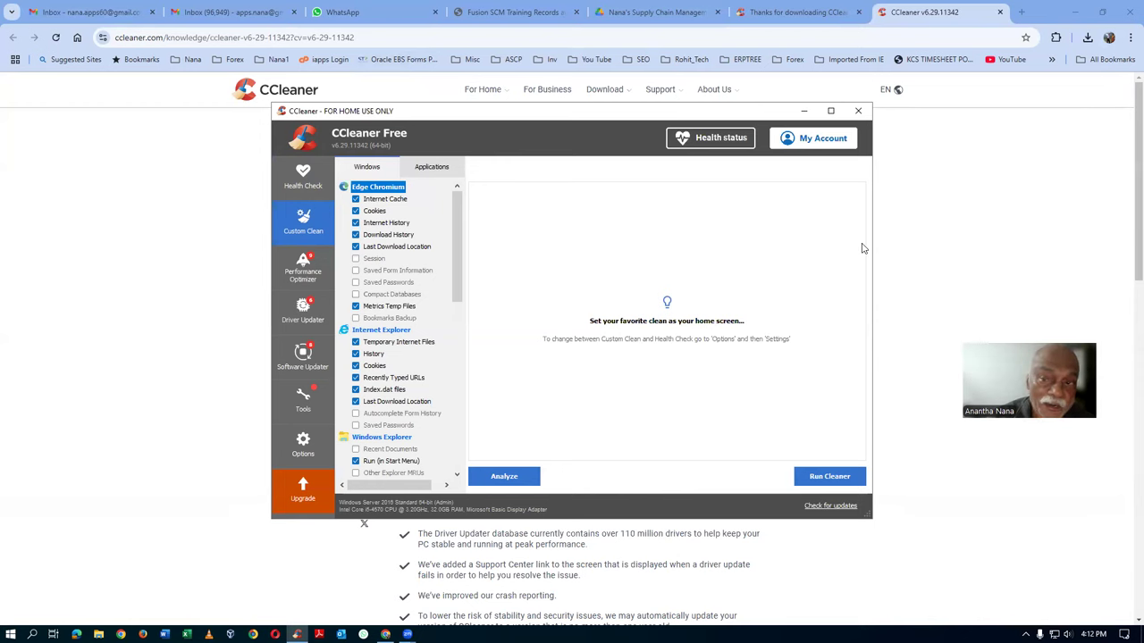
# Step: Clear the browser off the desktop, bring up CCleaner and run the Custom Clean analysis without closing Google Chrome
pyautogui.click(1128, 23)
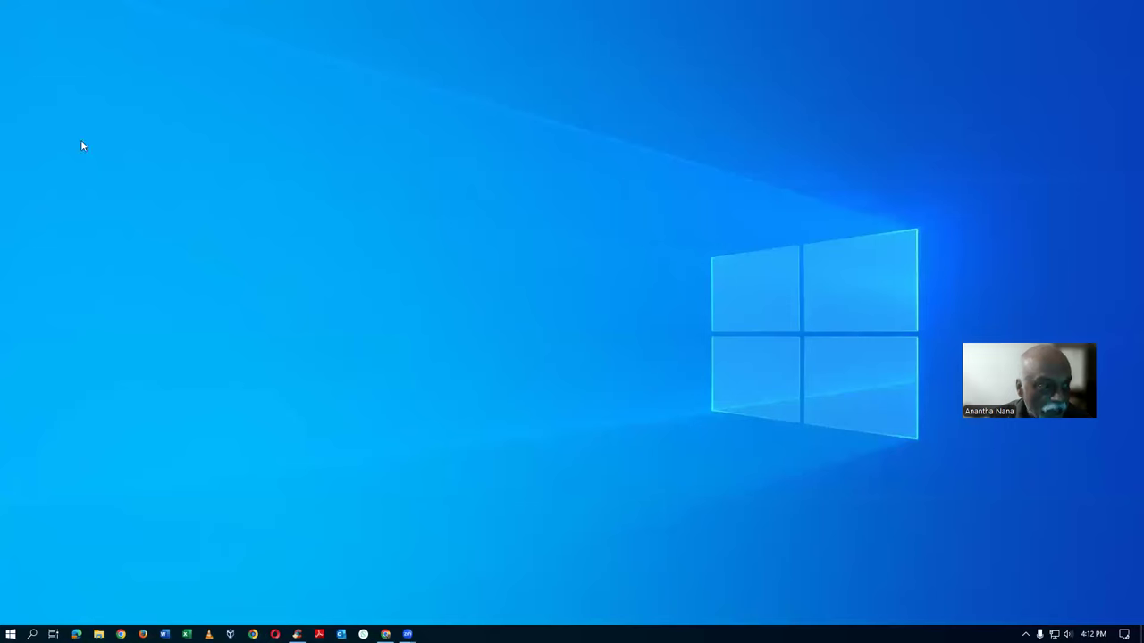
pyautogui.doubleClick(35, 158)
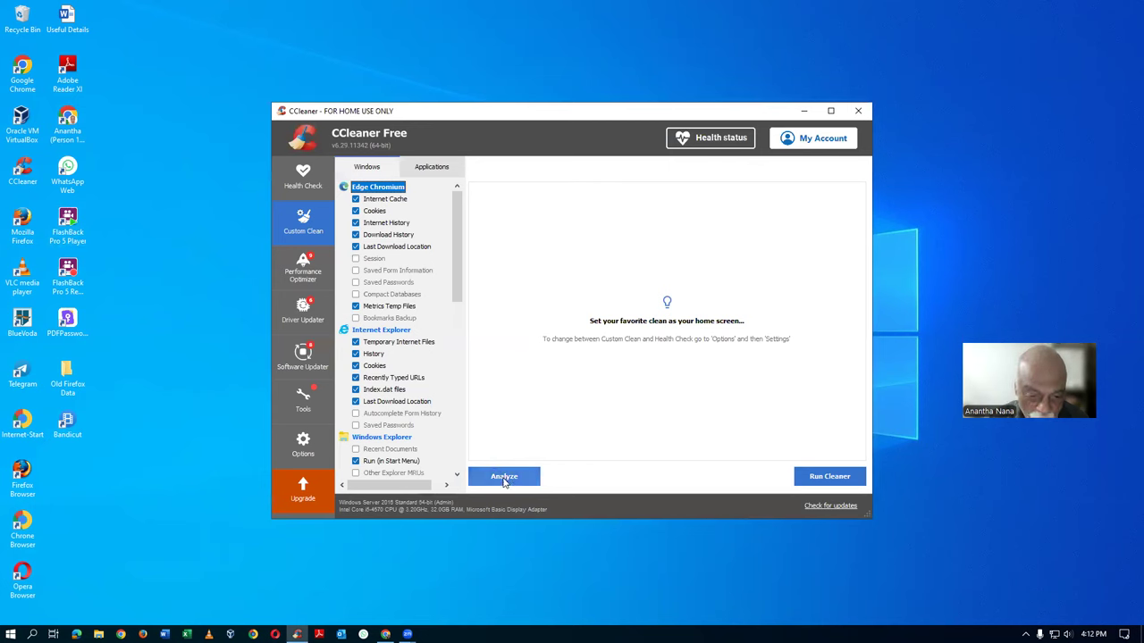
pyautogui.click(504, 478)
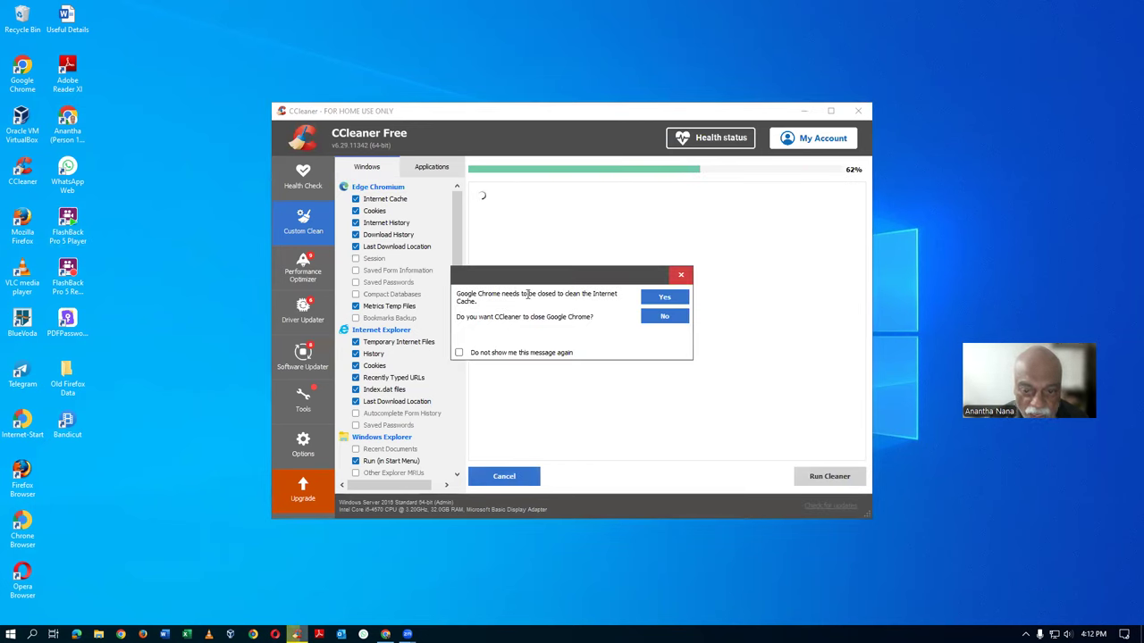
pyautogui.click(665, 320)
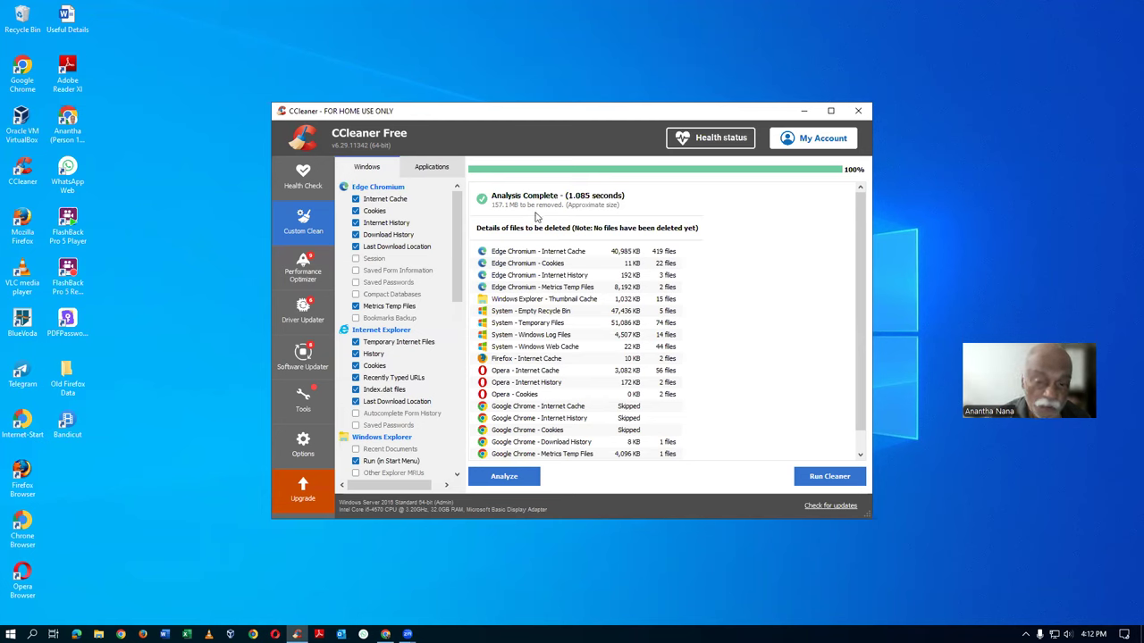
# Step: Clean the analyzed files without closing Google Chrome, then close CCleaner and dismiss its Smart Cleaning notification
pyautogui.click(828, 476)
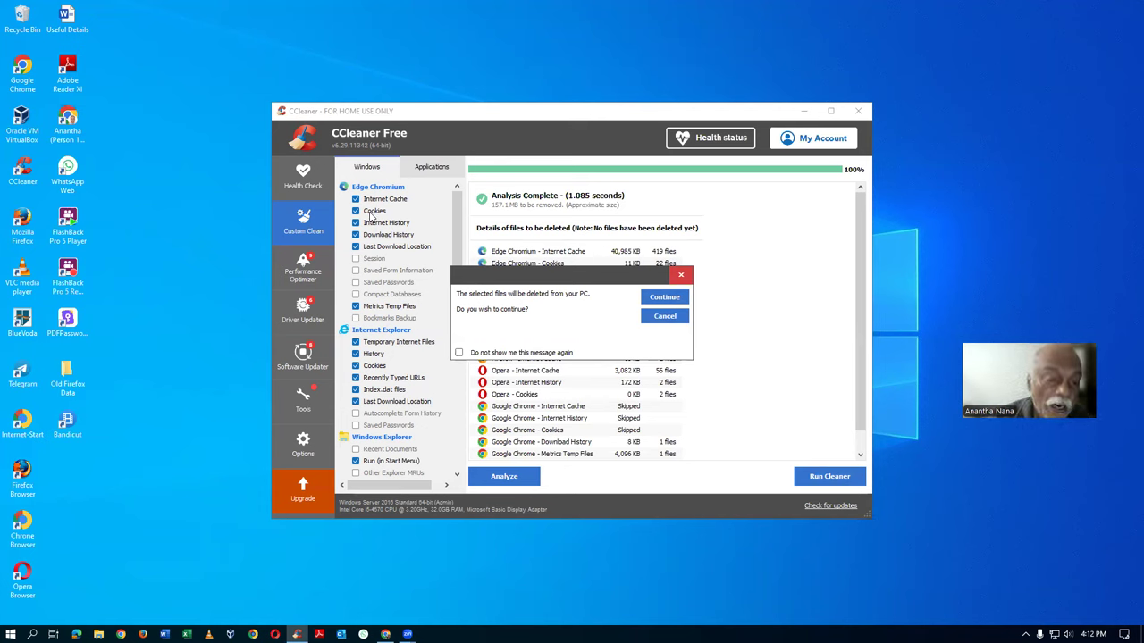
pyautogui.click(663, 297)
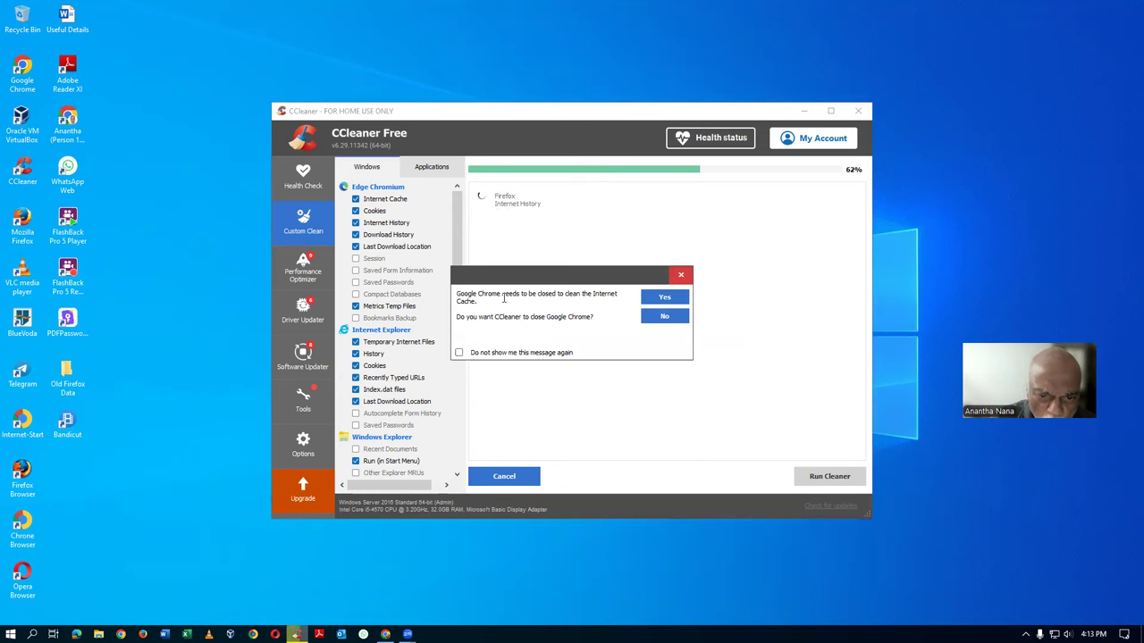
pyautogui.click(671, 317)
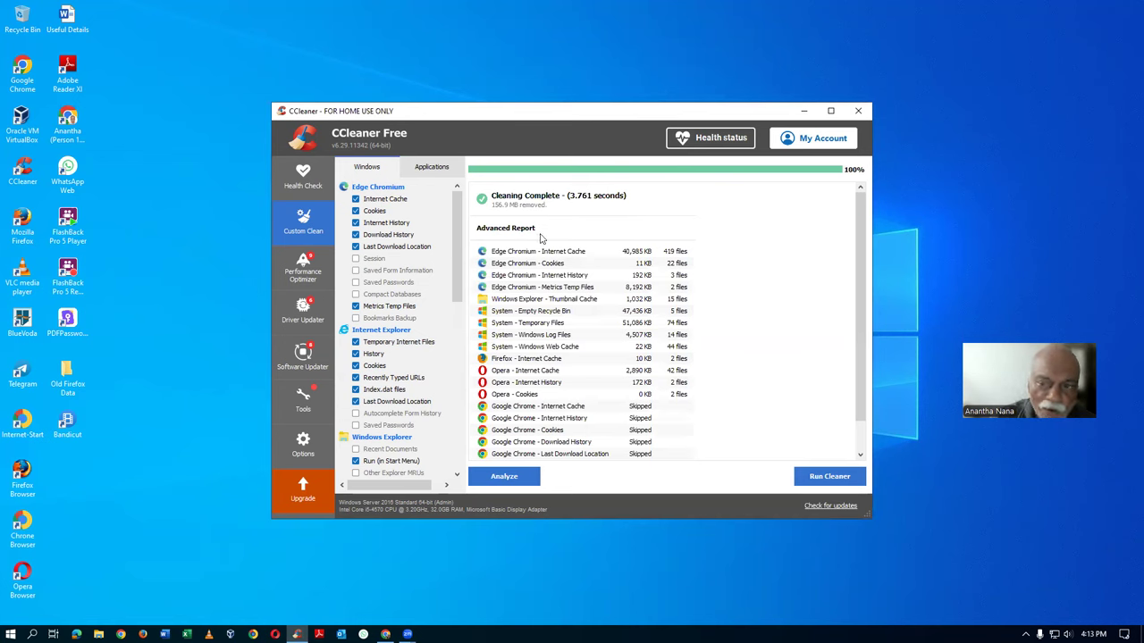
pyautogui.click(859, 113)
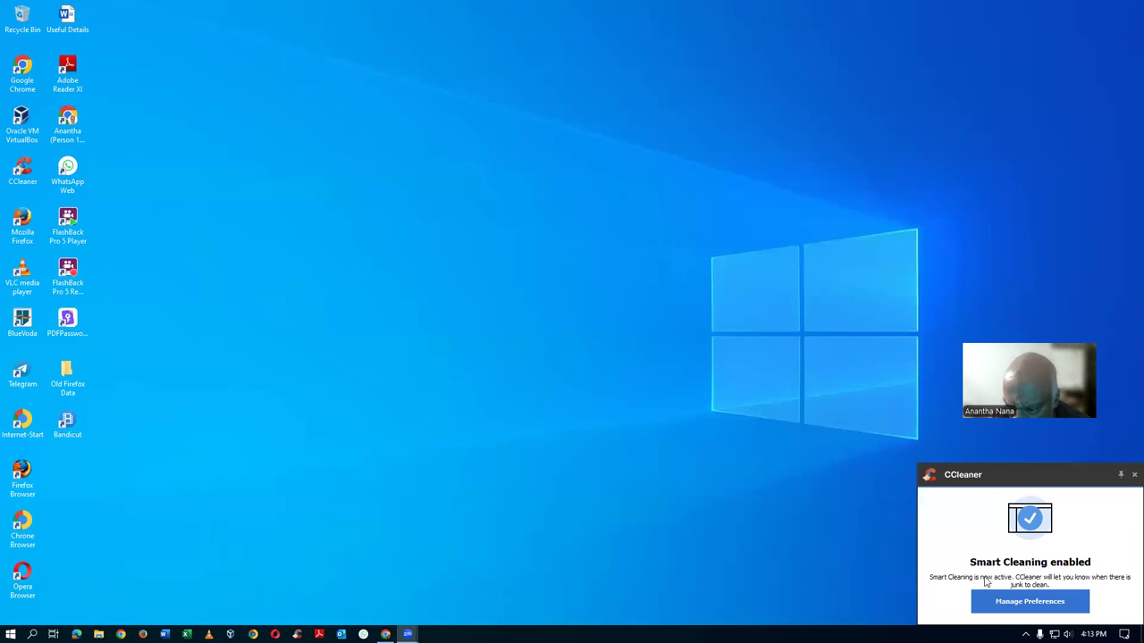
pyautogui.click(1133, 475)
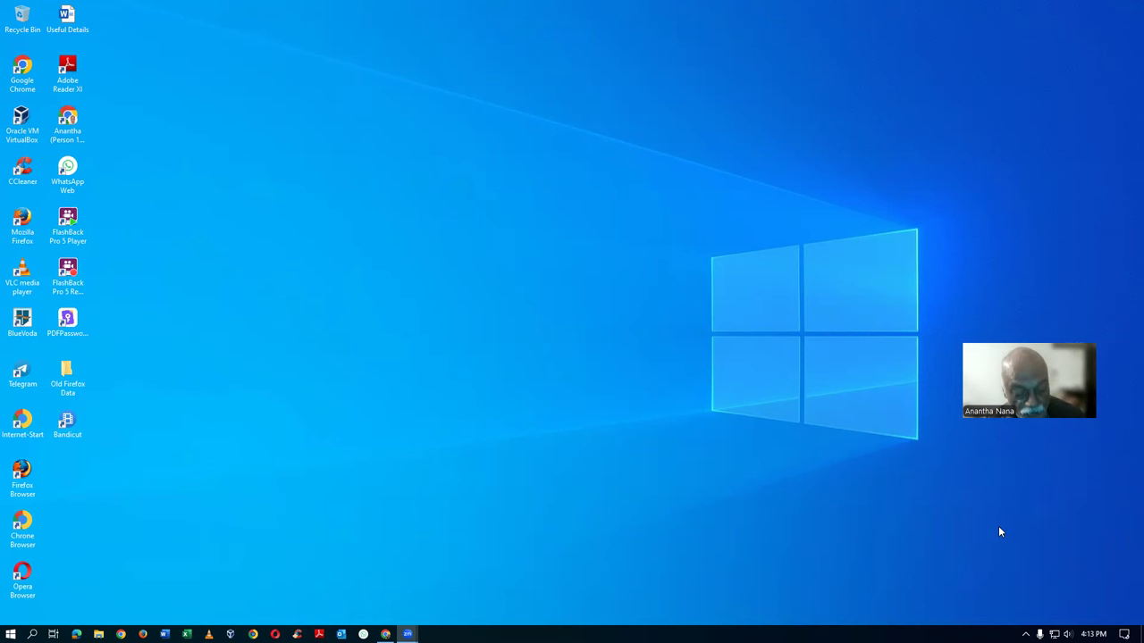
# Step: Switch back to Google Drive in the browser and open the Fusion Inventory Classroom Training folder
pyautogui.hotkey('alt', 'Tab')
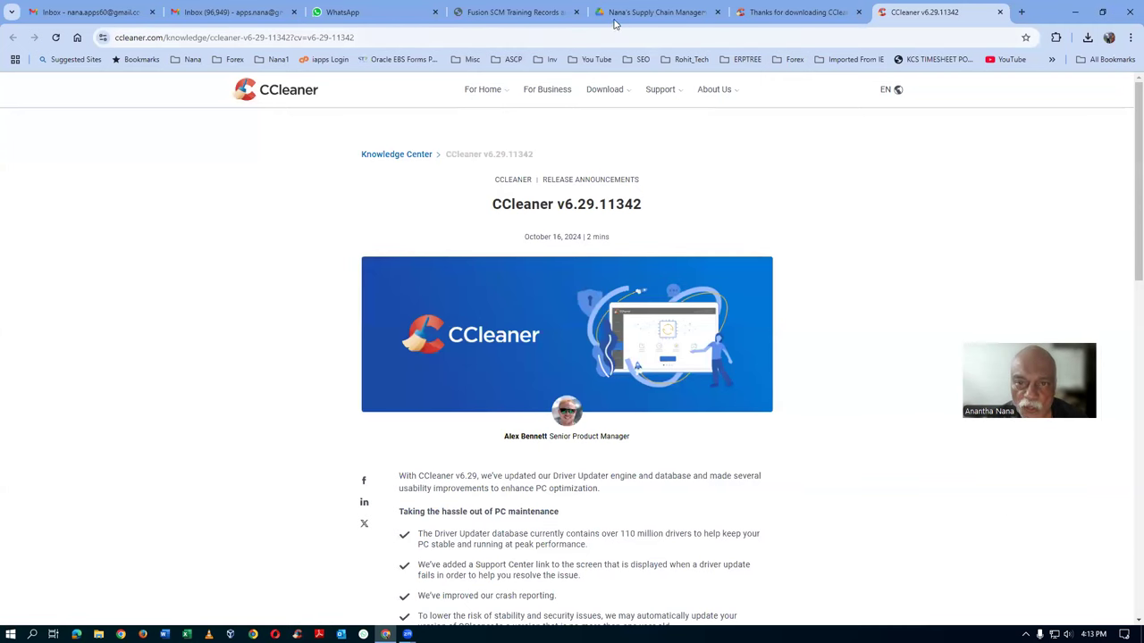
pyautogui.click(679, 13)
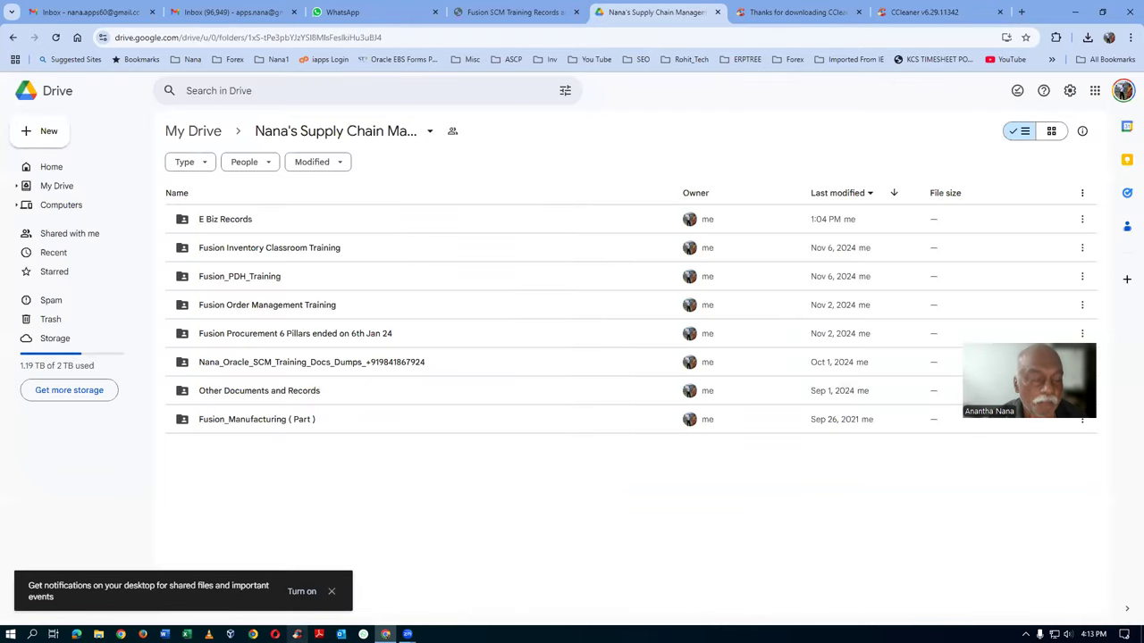
pyautogui.click(389, 250)
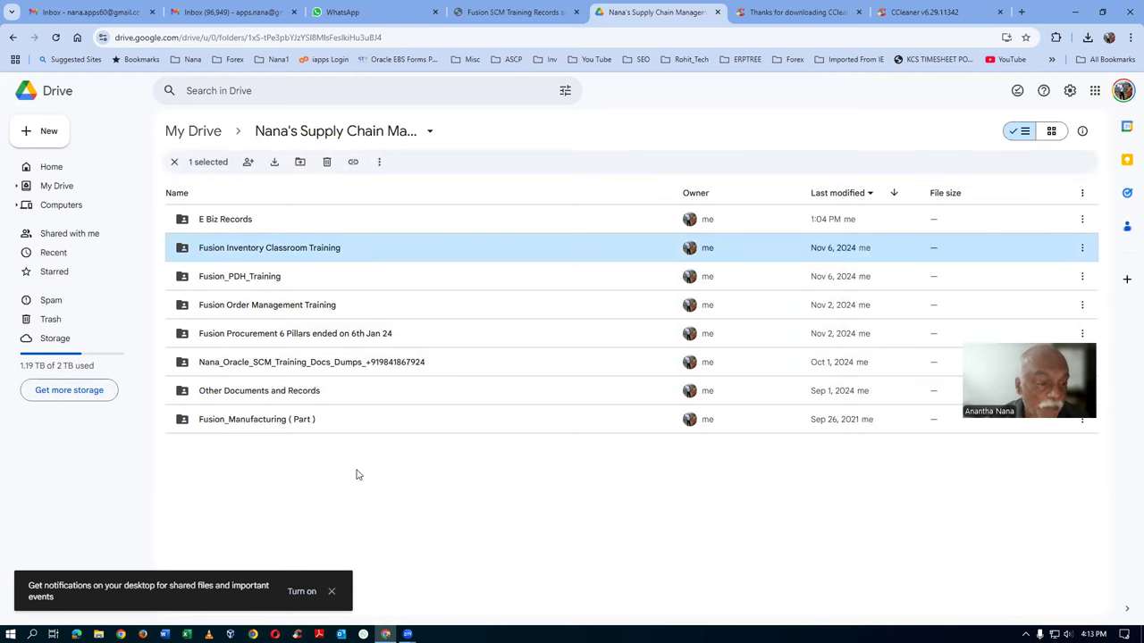
pyautogui.doubleClick(372, 250)
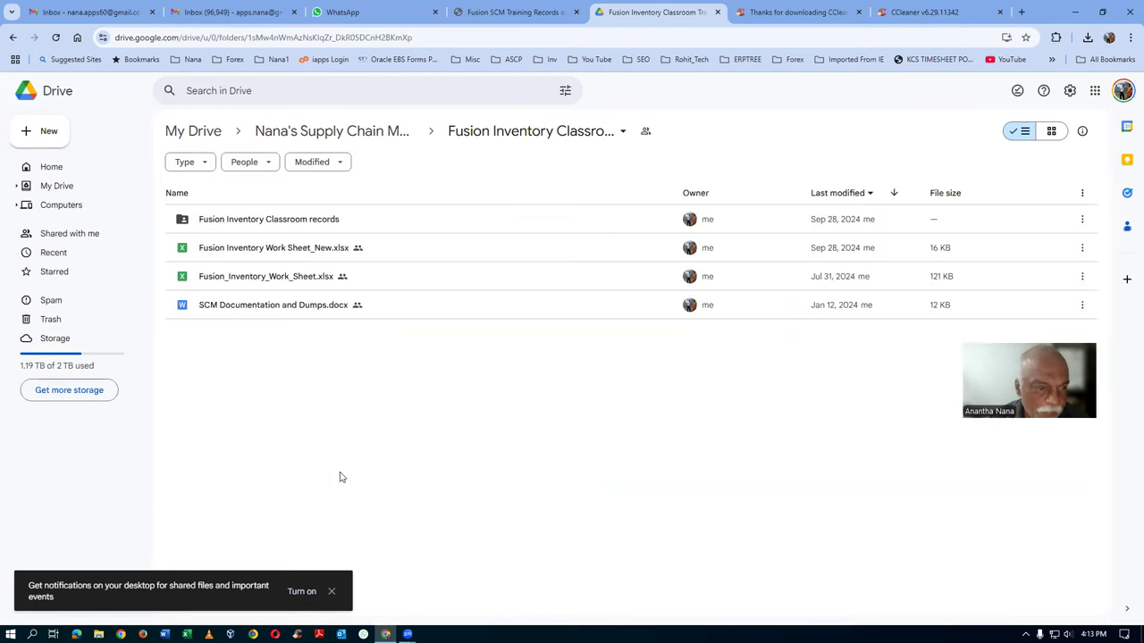
pyautogui.click(407, 221)
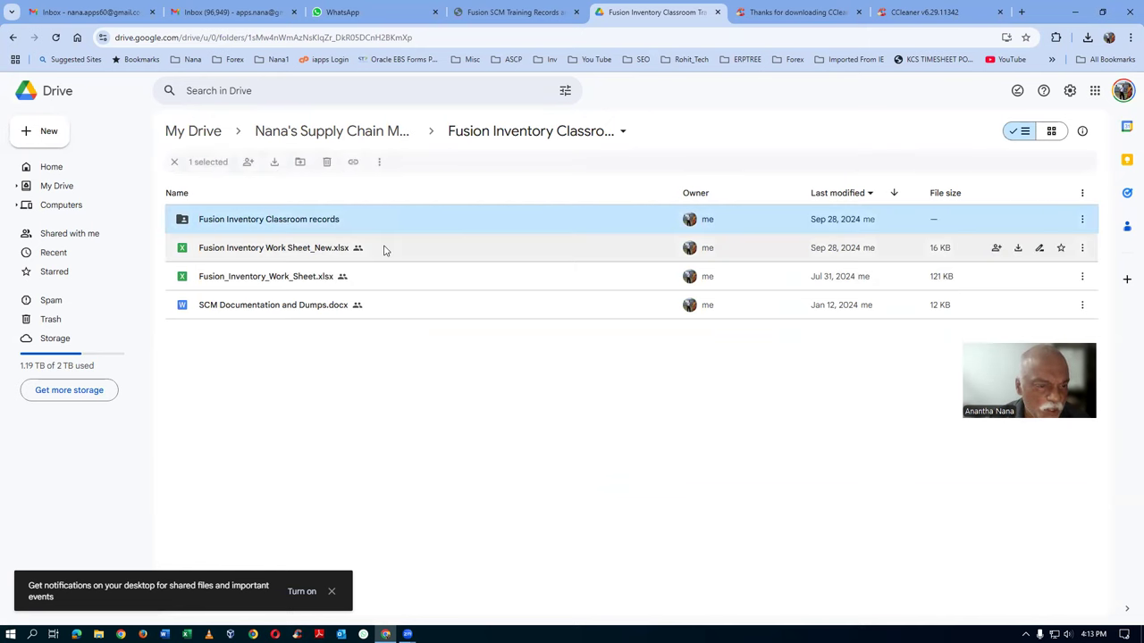
pyautogui.click(387, 254)
pyautogui.rightClick(389, 250)
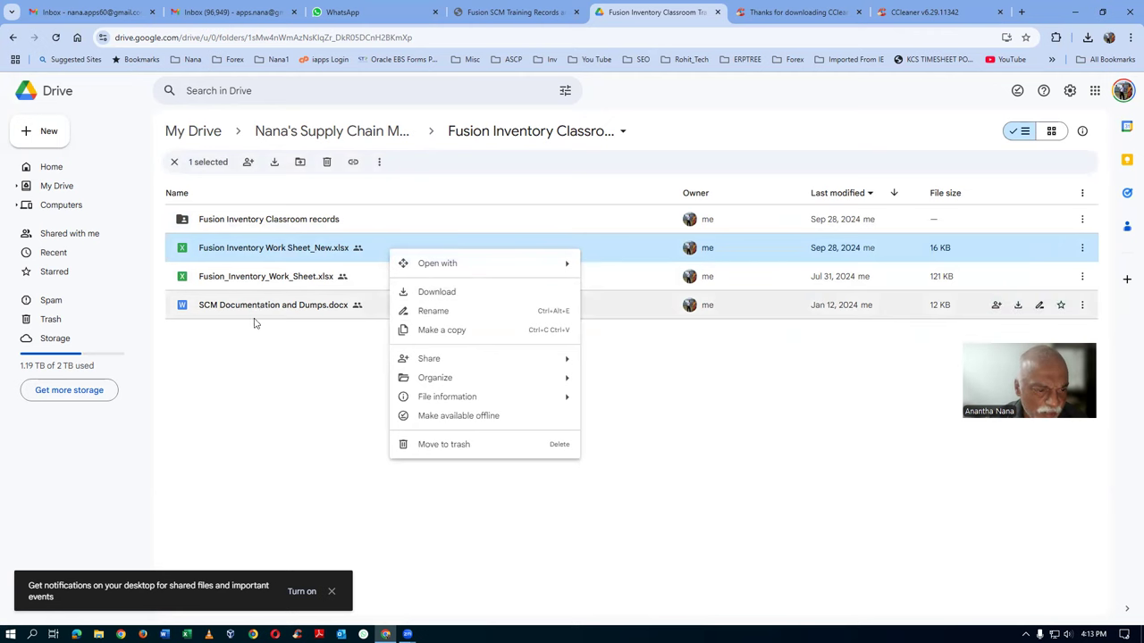
pyautogui.click(255, 423)
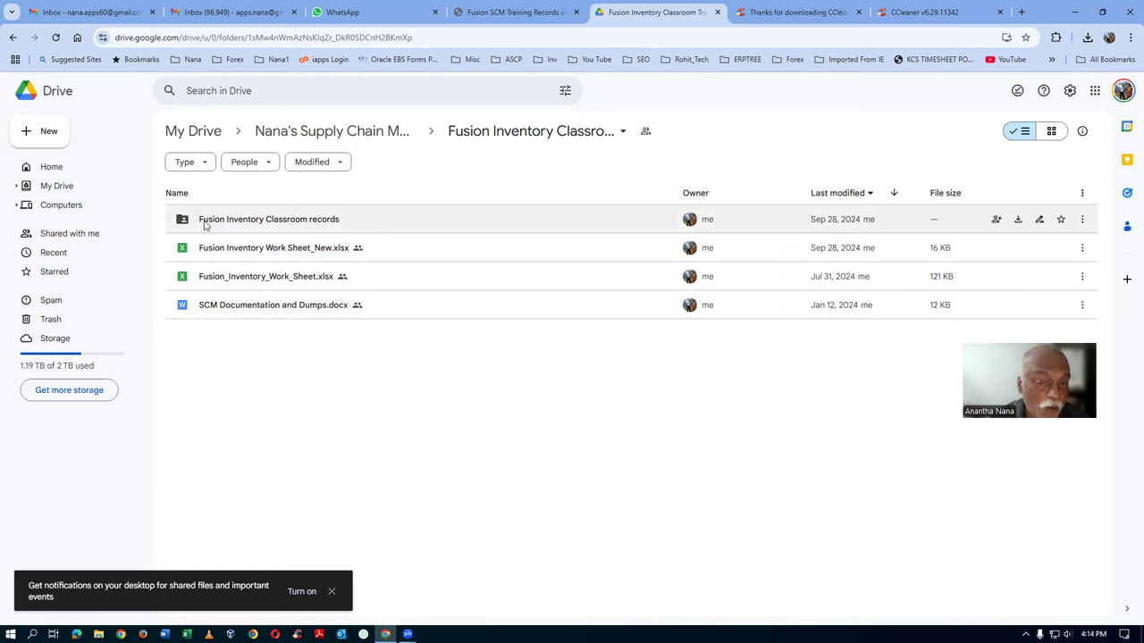
# Step: Open the Fusion Inventory Classroom records folder and sort its recordings by name, switching between ascending and descending order
pyautogui.click(382, 225)
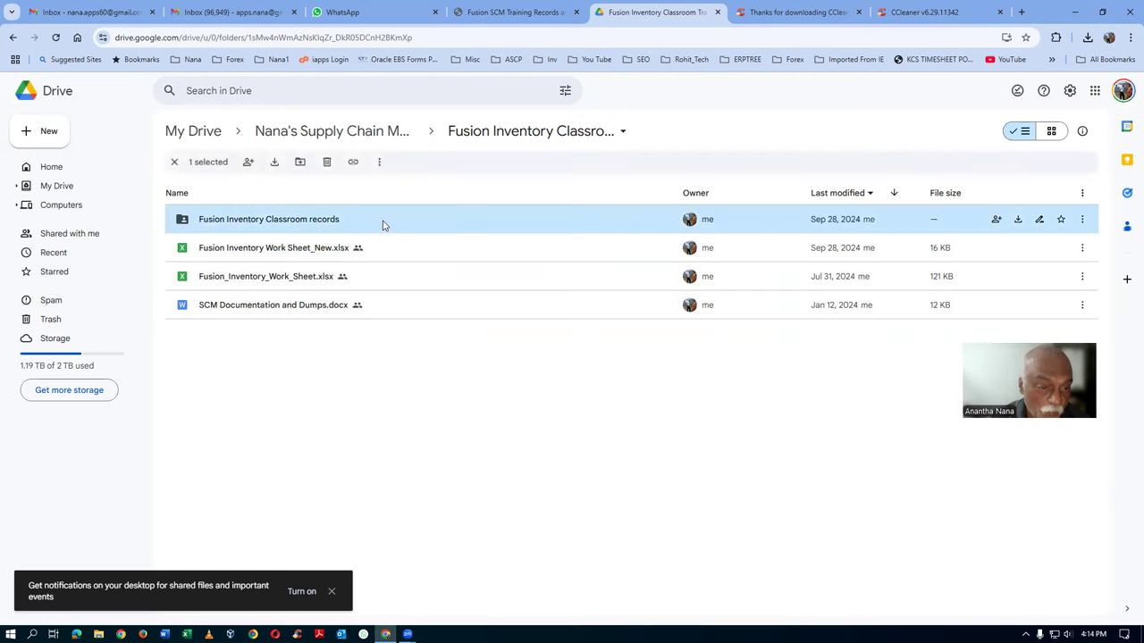
pyautogui.doubleClick(383, 225)
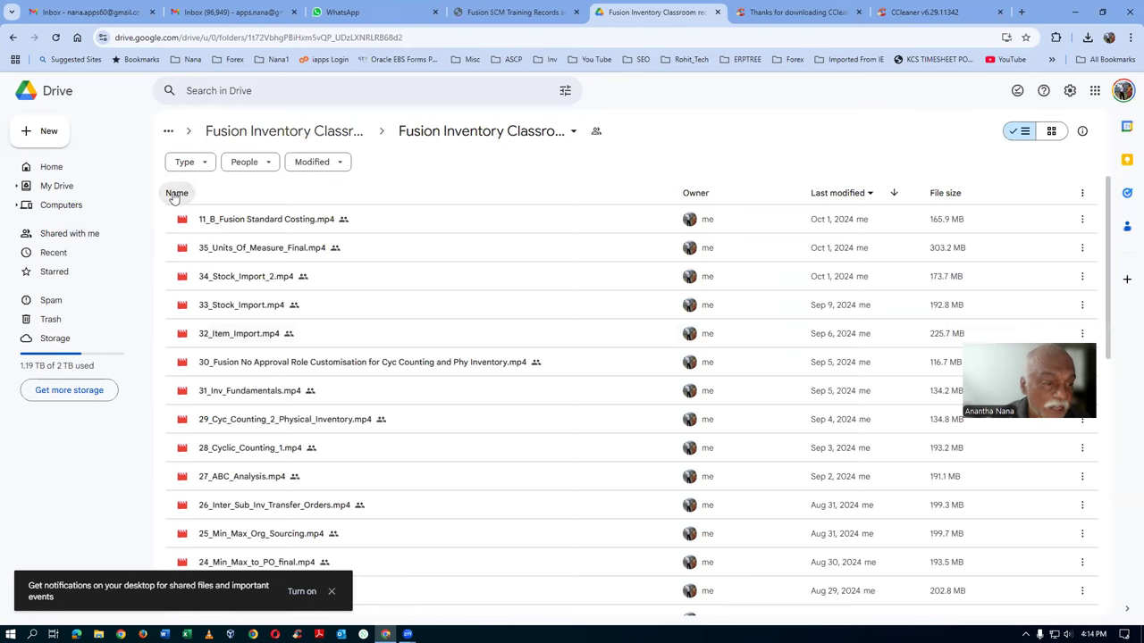
pyautogui.click(175, 194)
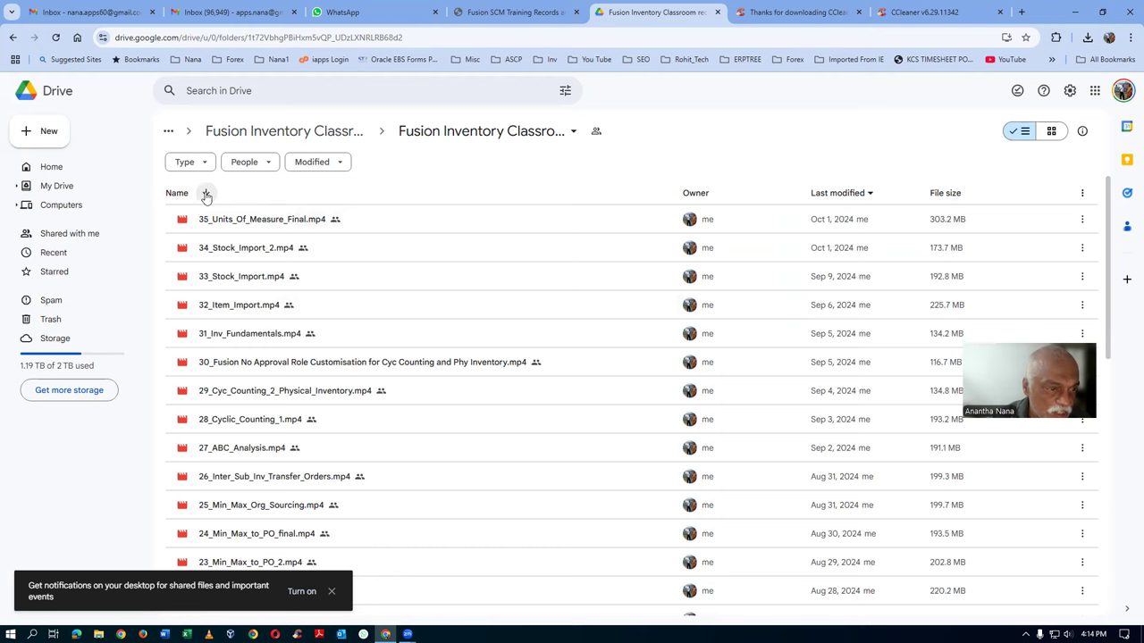
pyautogui.click(206, 193)
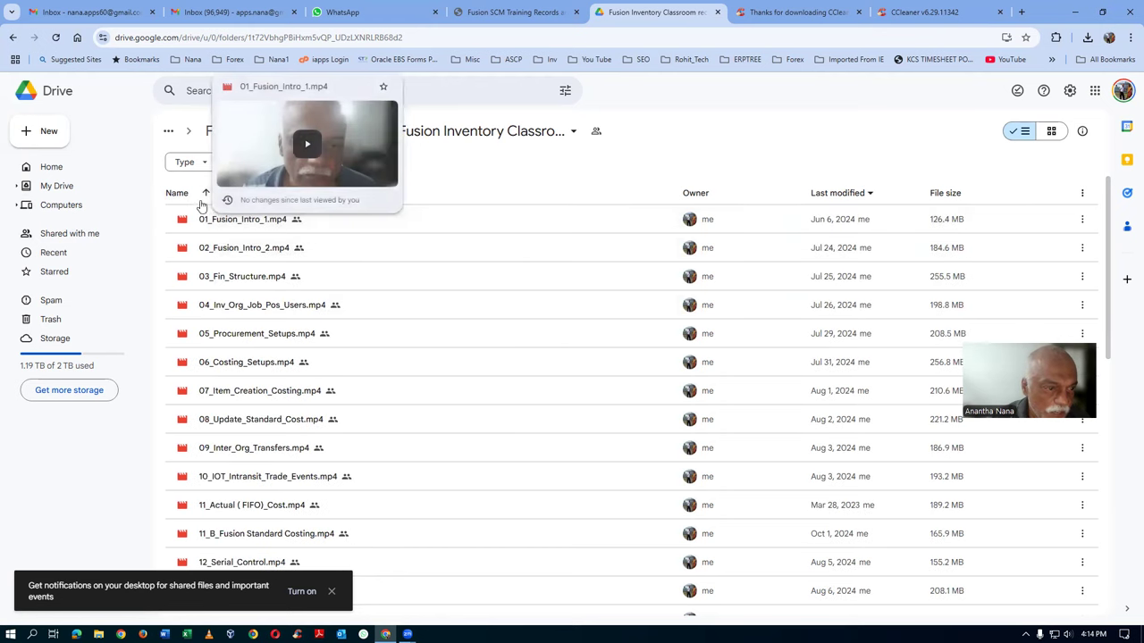
pyautogui.click(206, 194)
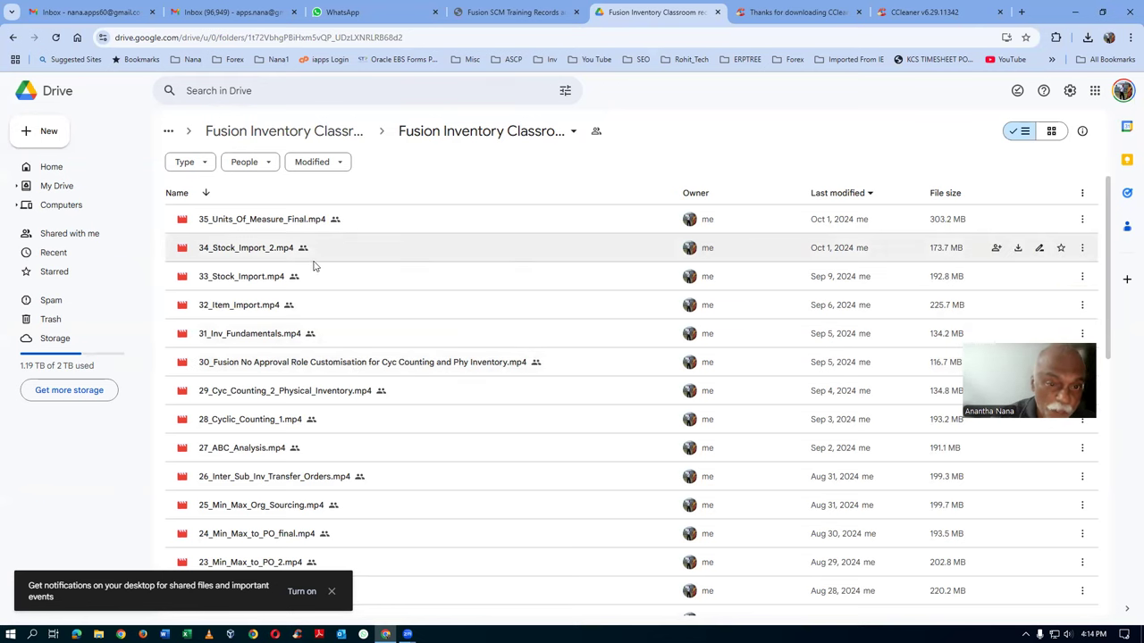
# Step: Go back to the Fusion Inventory Classroom Training folder and download the whole Fusion Inventory Classroom records folder
pyautogui.click(301, 143)
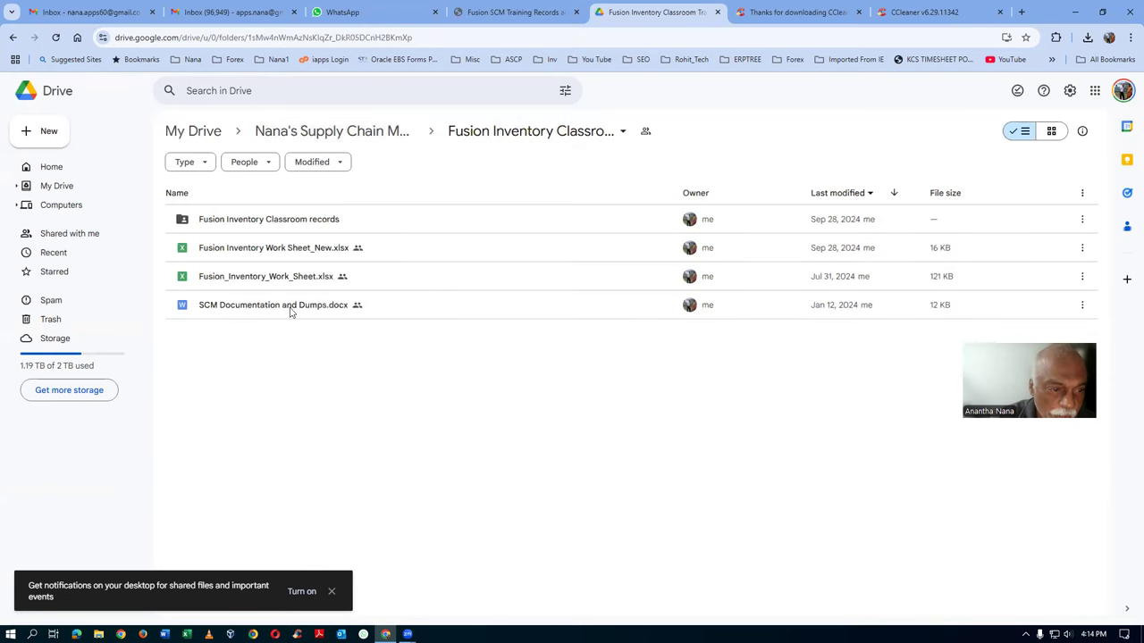
pyautogui.click(353, 230)
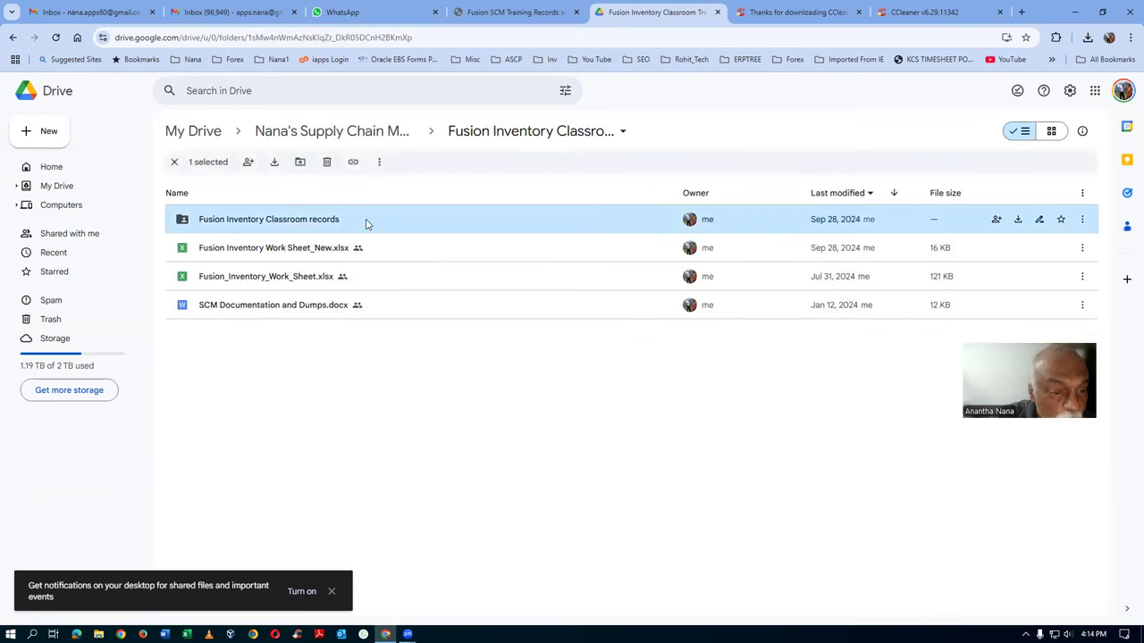
pyautogui.rightClick(366, 223)
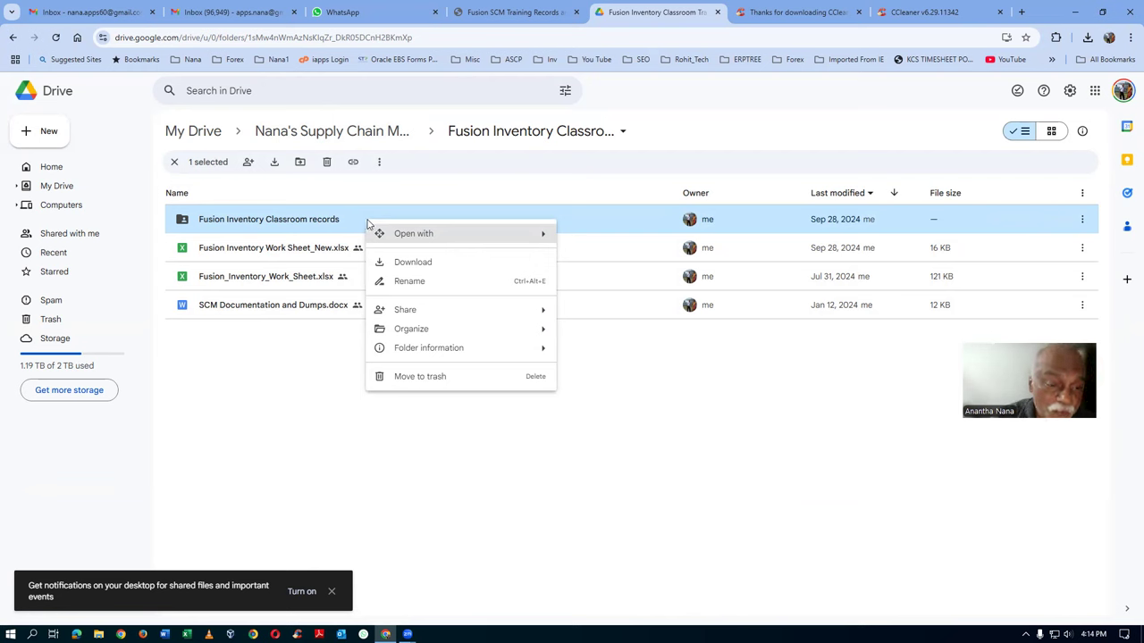
pyautogui.click(426, 265)
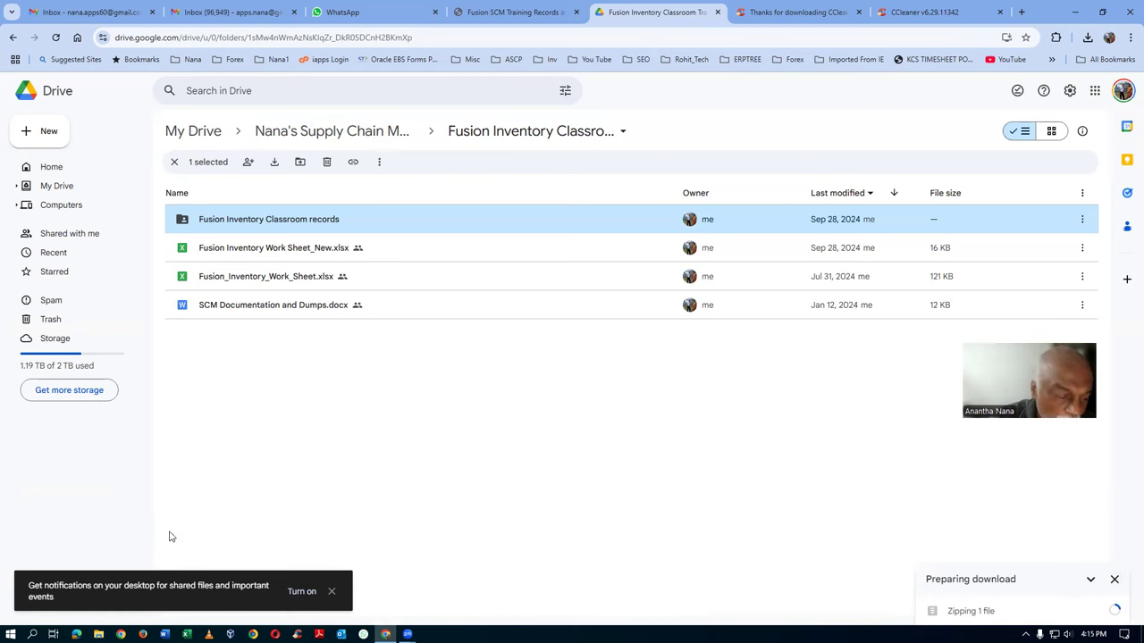
pyautogui.click(98, 634)
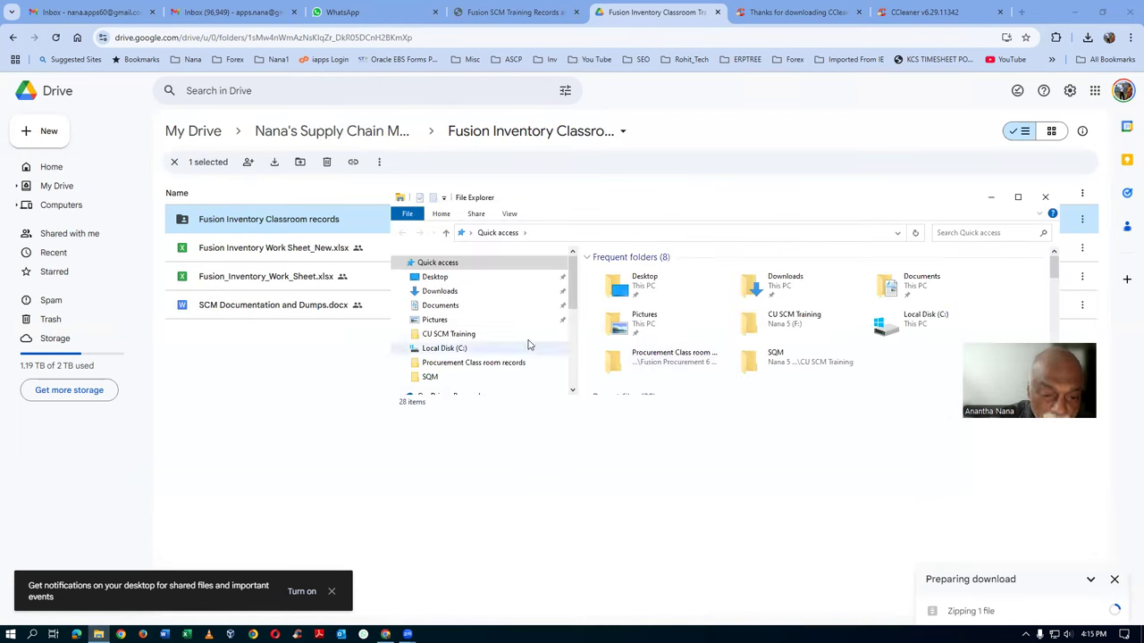
pyautogui.click(447, 349)
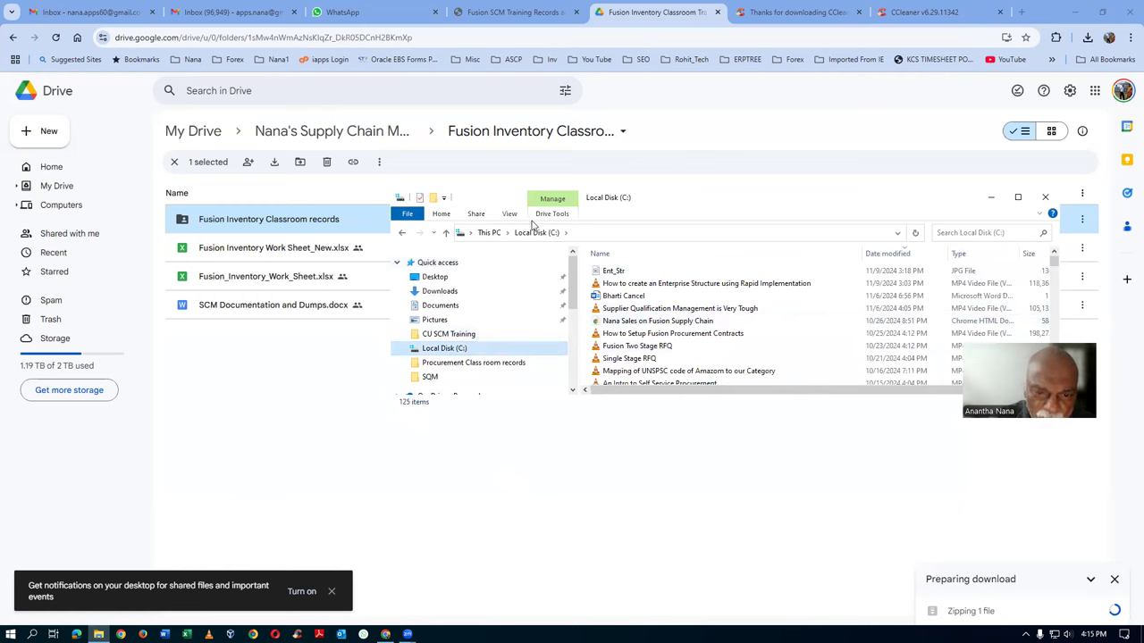
pyautogui.rightClick(652, 322)
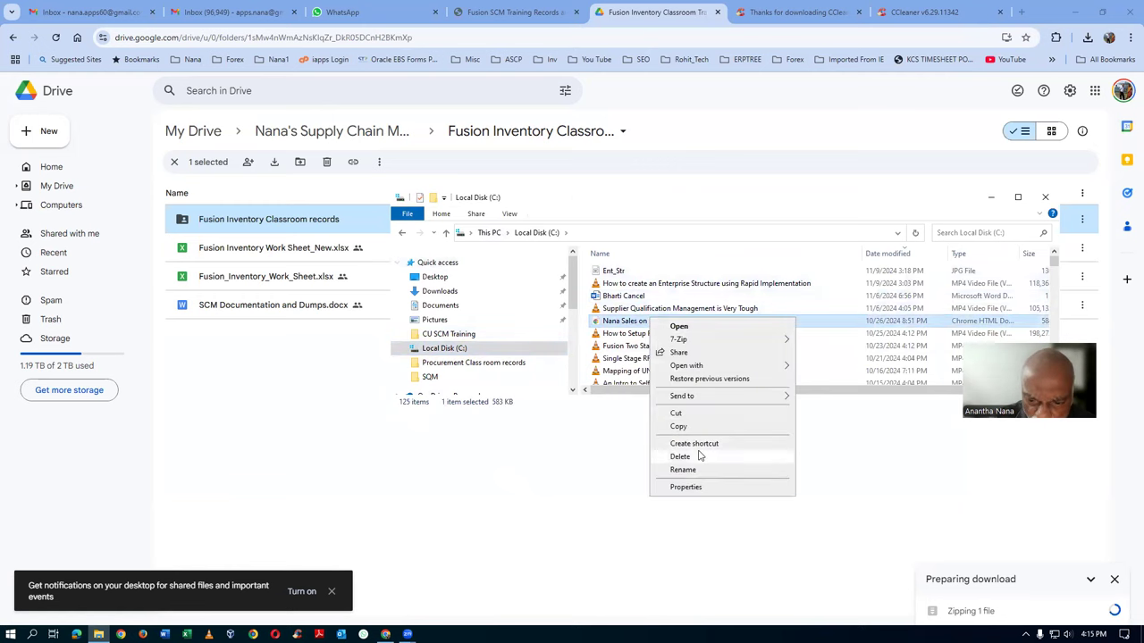
pyautogui.click(822, 355)
pyautogui.click(804, 348)
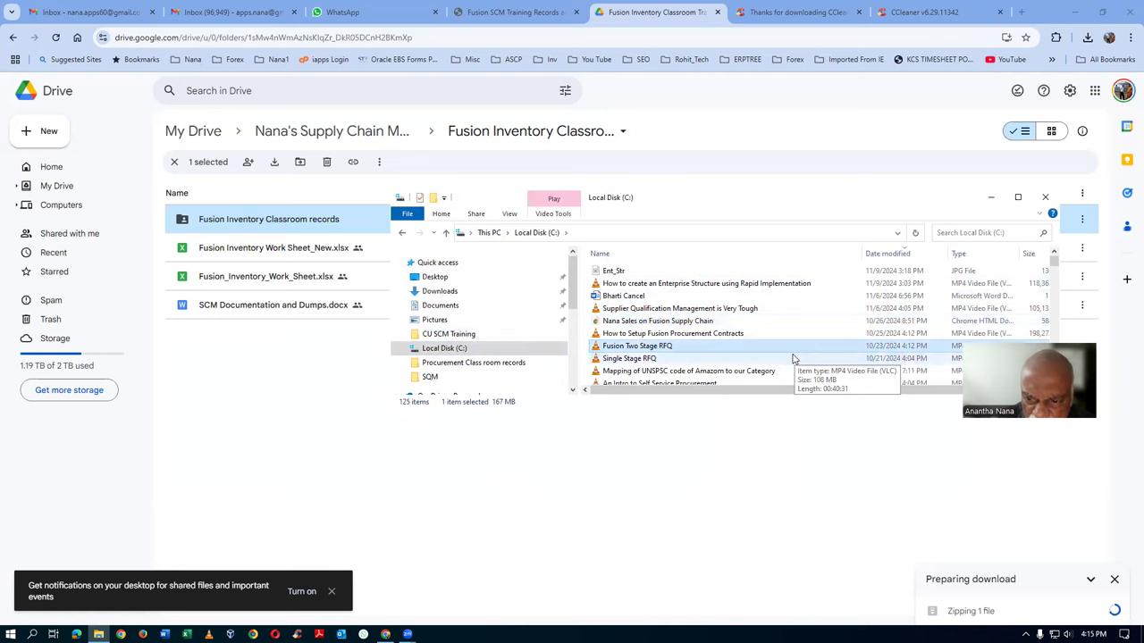
pyautogui.rightClick(801, 348)
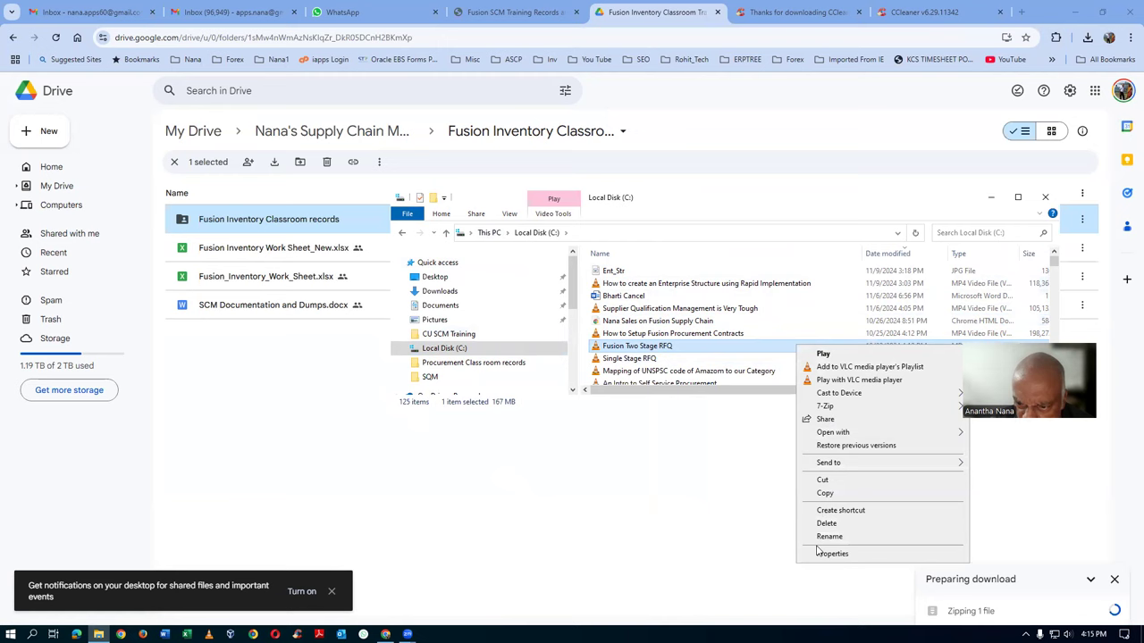
pyautogui.click(850, 188)
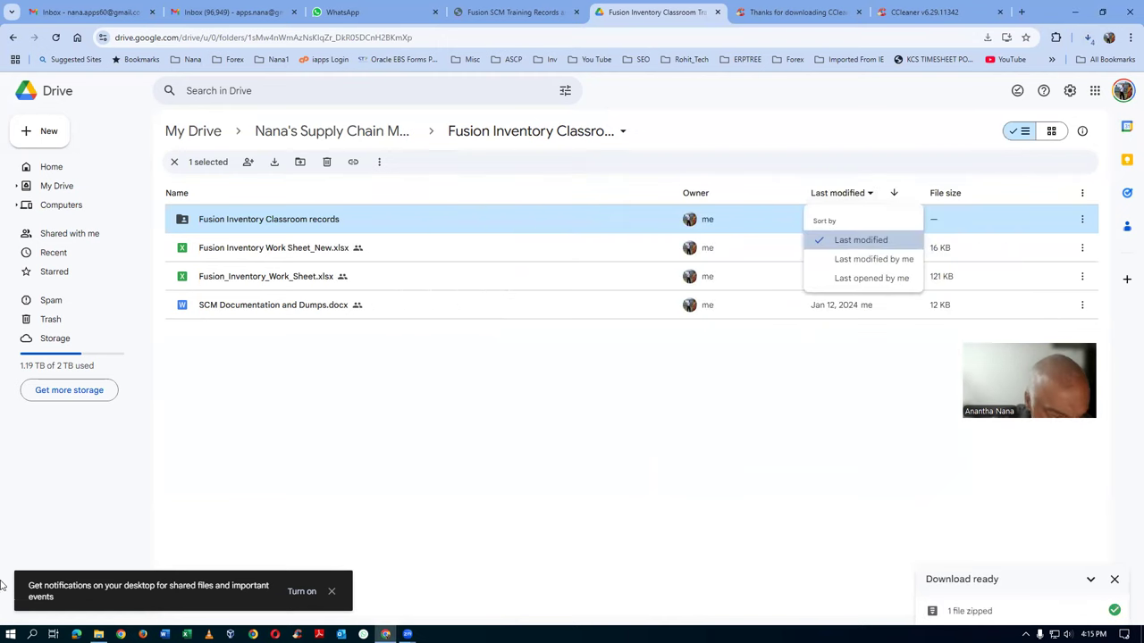
# Step: Switch to File Explorer and open the Nana 5 (F:) drive
pyautogui.click(98, 634)
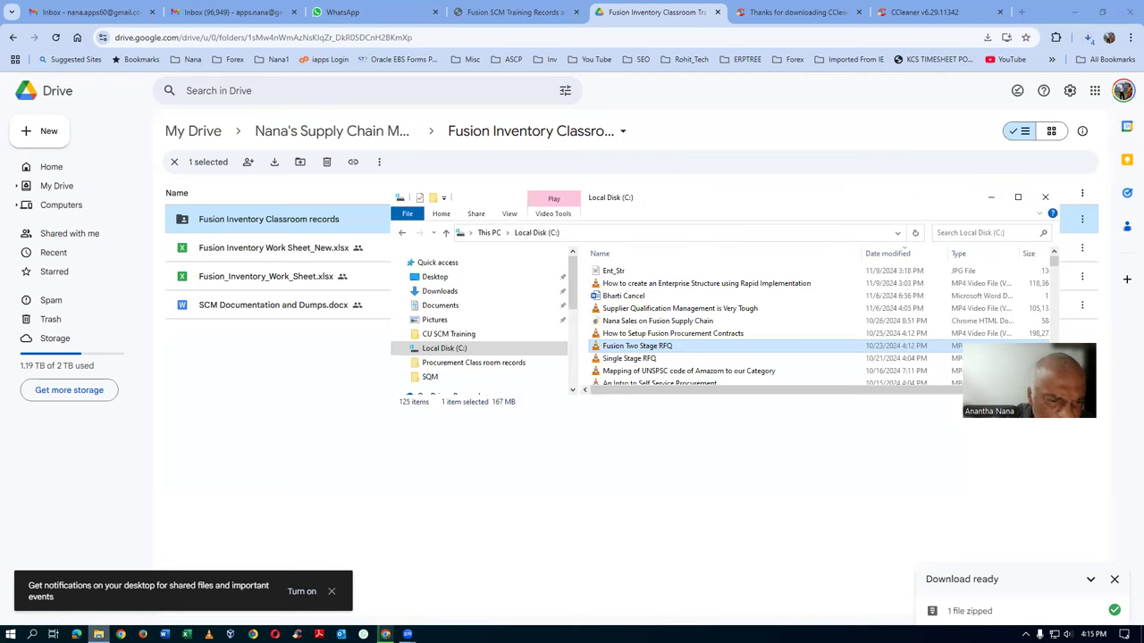
pyautogui.scroll(-2, 576, 331)
pyautogui.moveTo(576, 331); pyautogui.dragTo(577, 370)
pyautogui.click(454, 381)
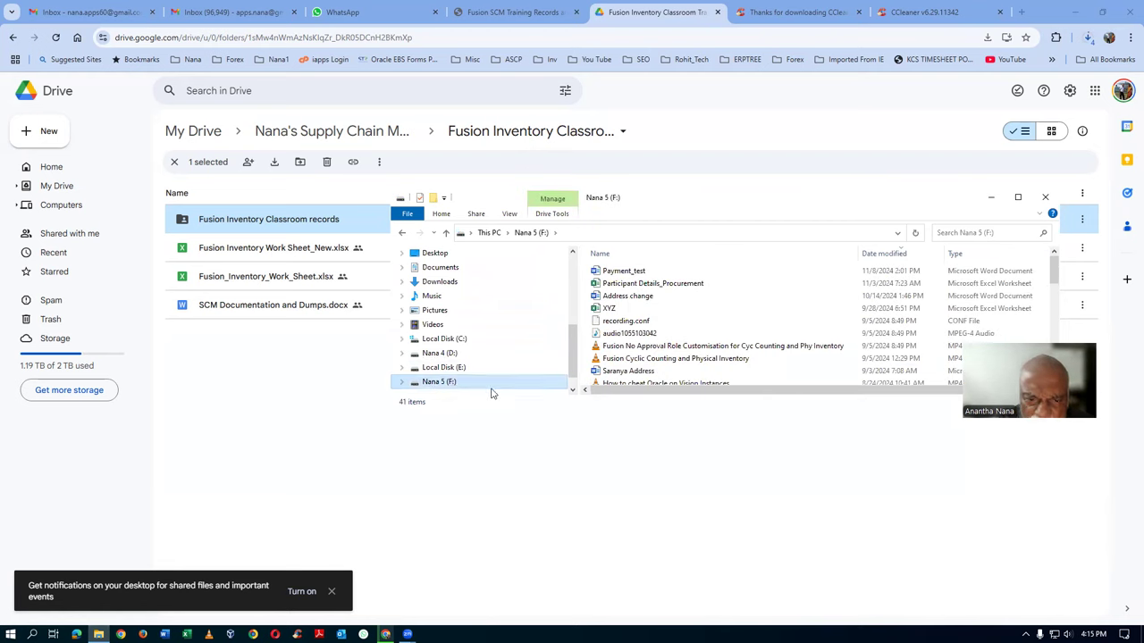
# Step: Create a new folder named "Nana SCM Trg" on the F: drive
pyautogui.rightClick(692, 336)
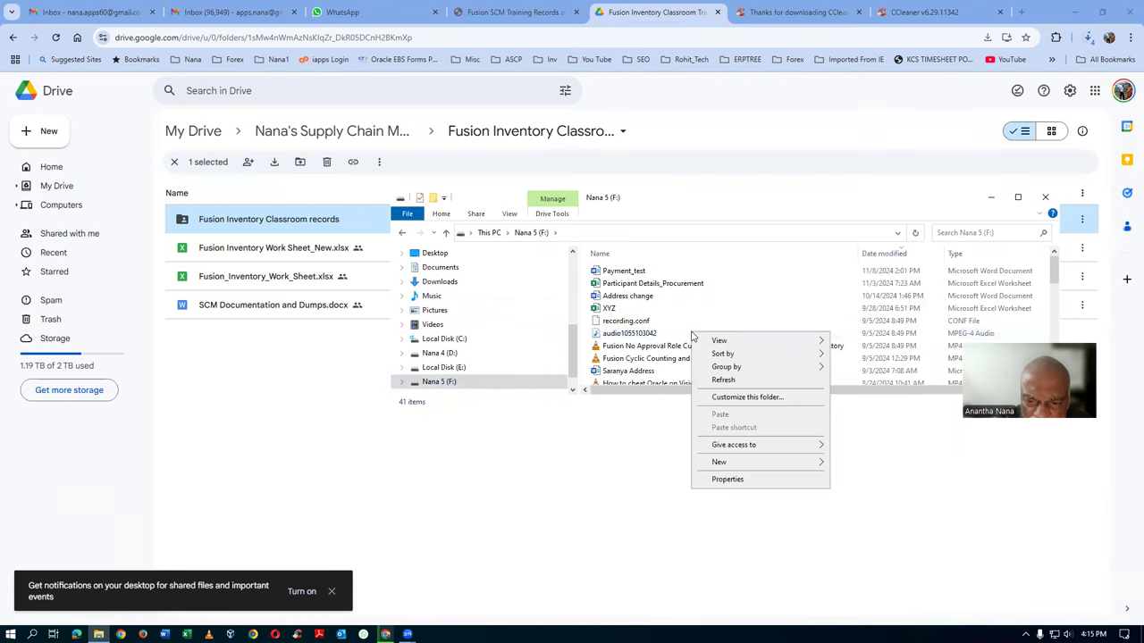
pyautogui.moveTo(716, 471)
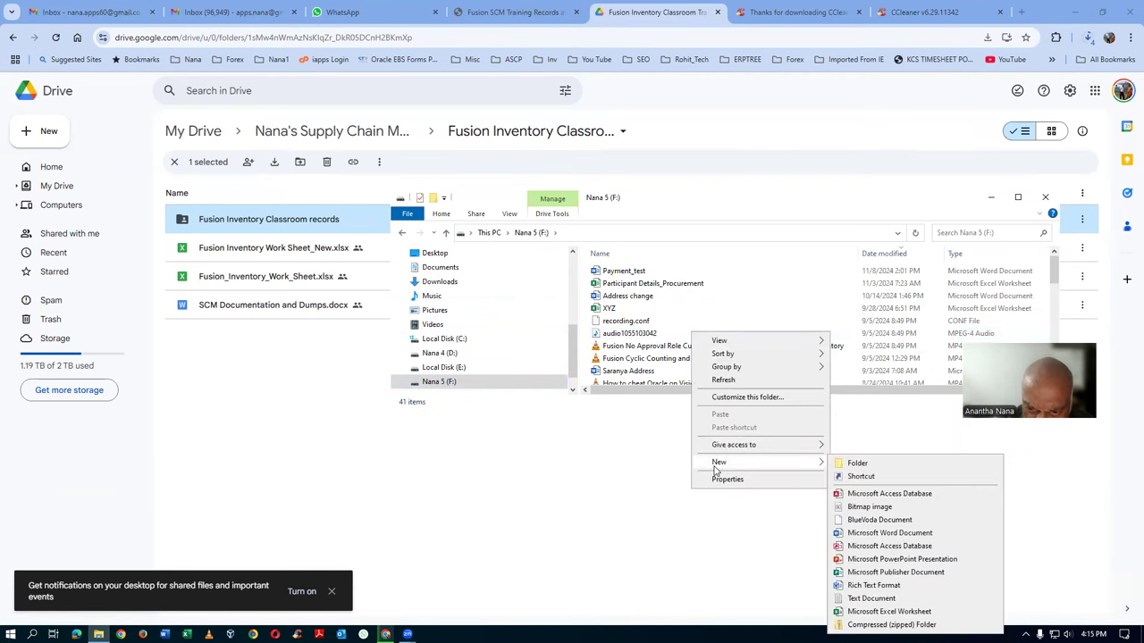
pyautogui.click(860, 462)
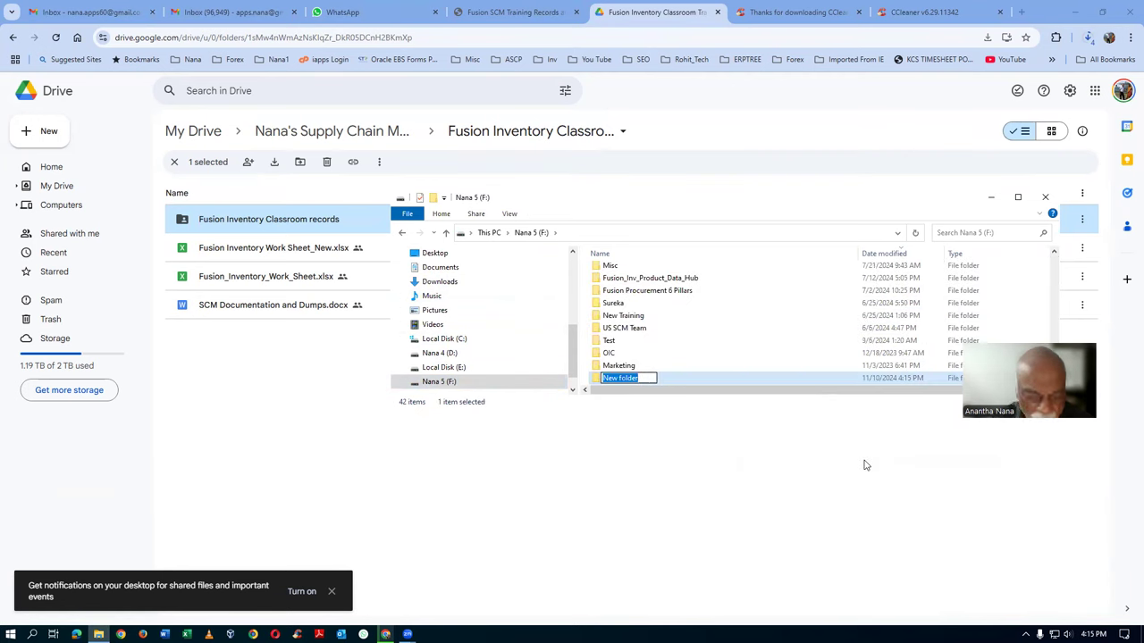
pyautogui.write('Nana')
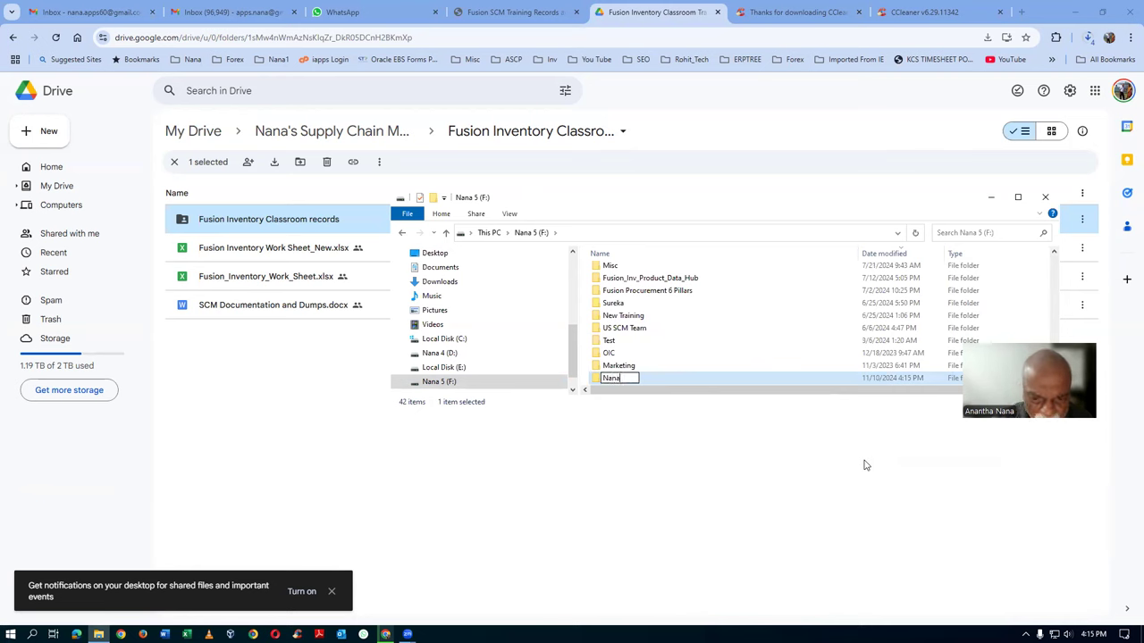
pyautogui.write(' tra')
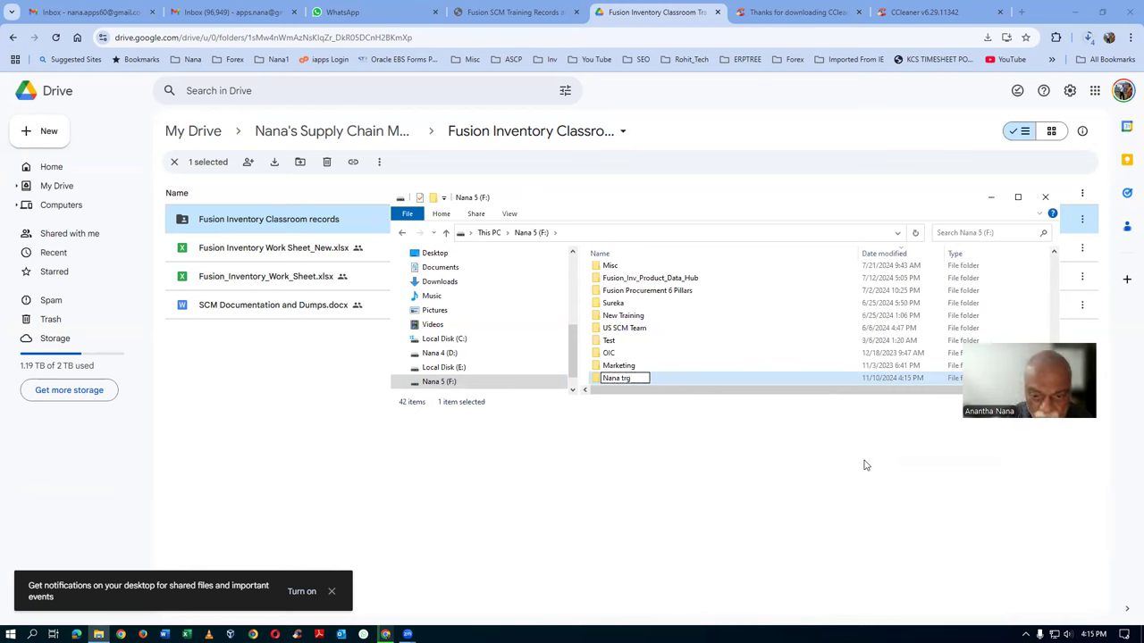
pyautogui.press('BackSpace')
pyautogui.press('BackSpace')
pyautogui.press('BackSpace')
pyautogui.write('SCM')
pyautogui.write(' Tra')
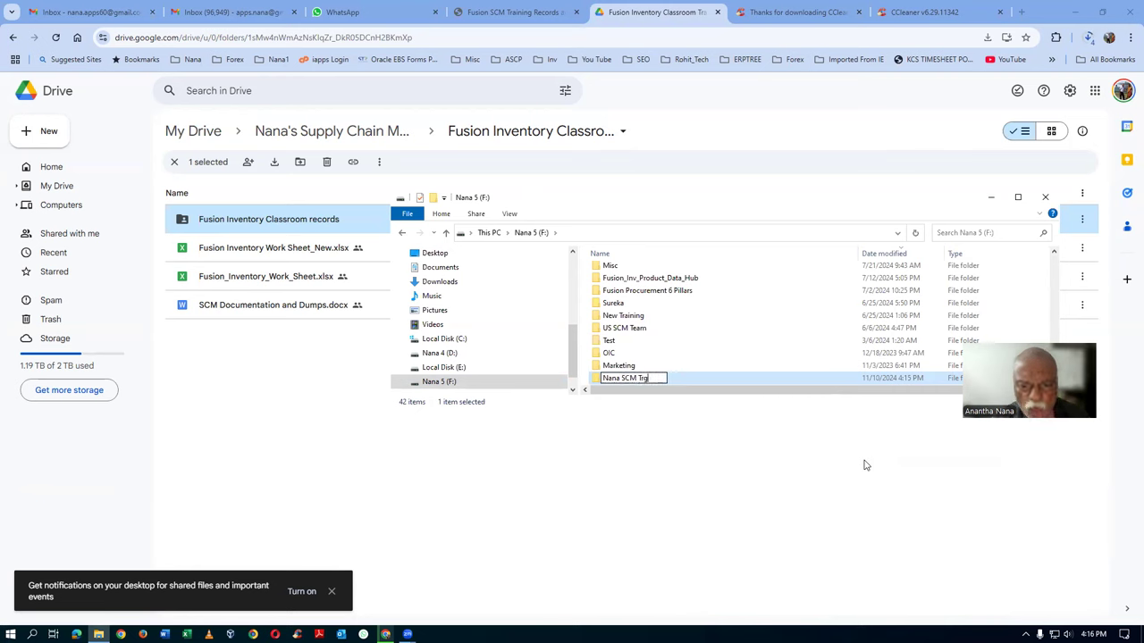
pyautogui.press('Return')
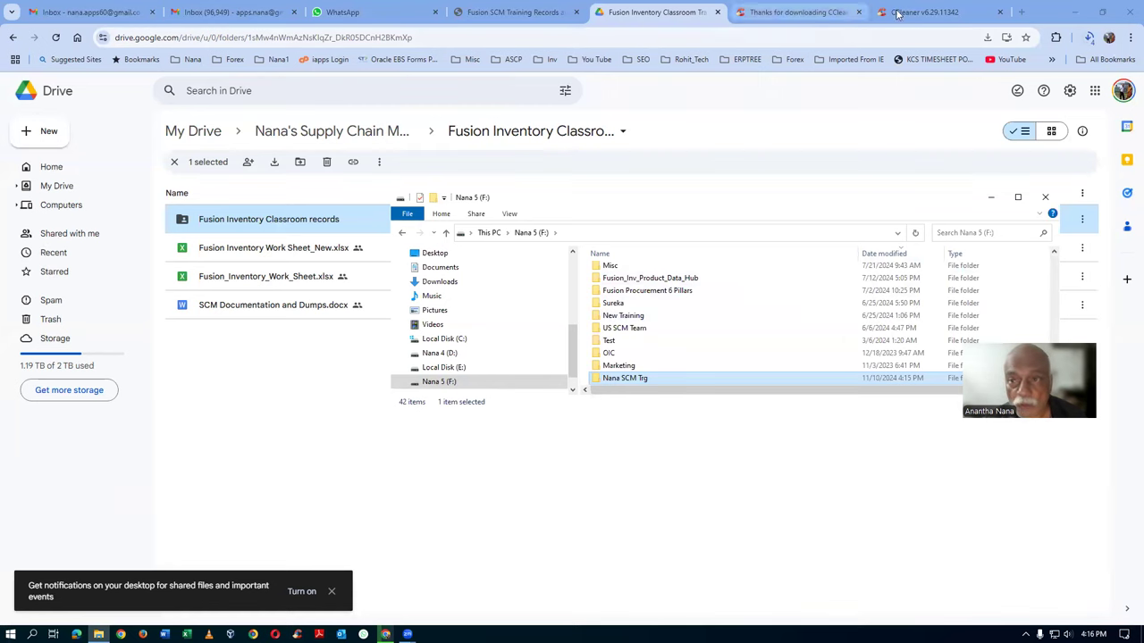
pyautogui.click(512, 19)
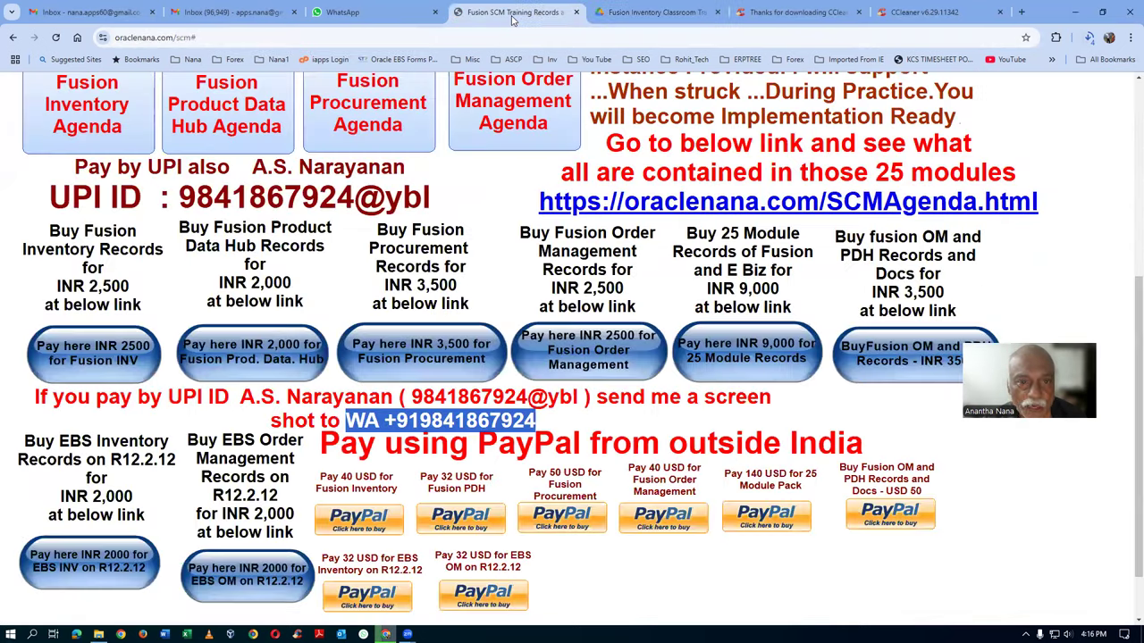
pyautogui.click(627, 11)
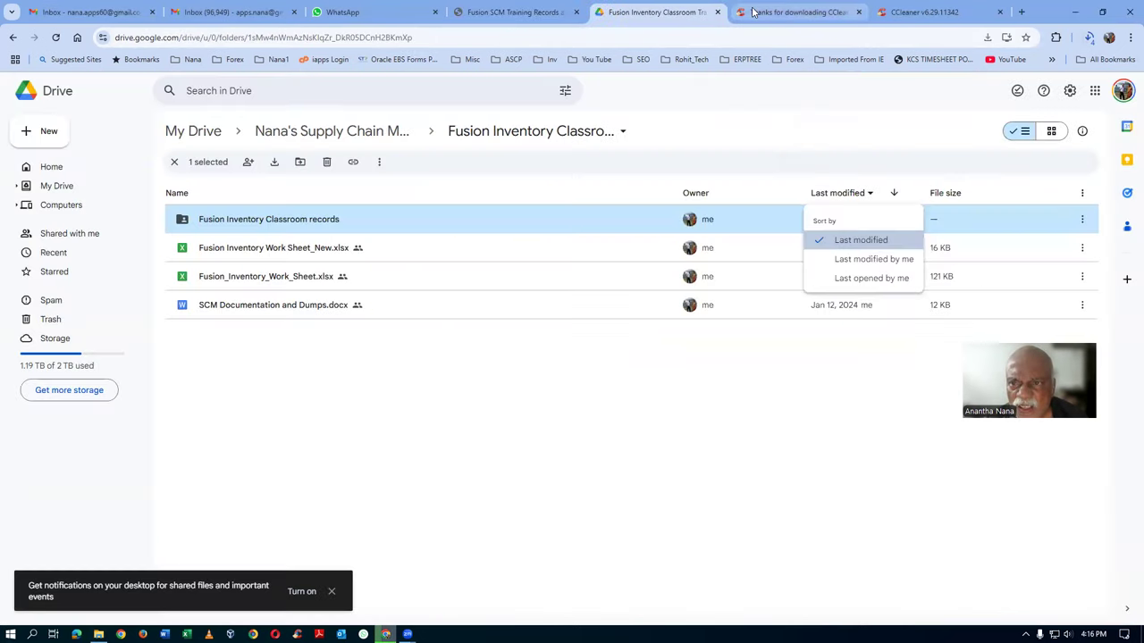
pyautogui.click(753, 11)
pyautogui.click(949, 16)
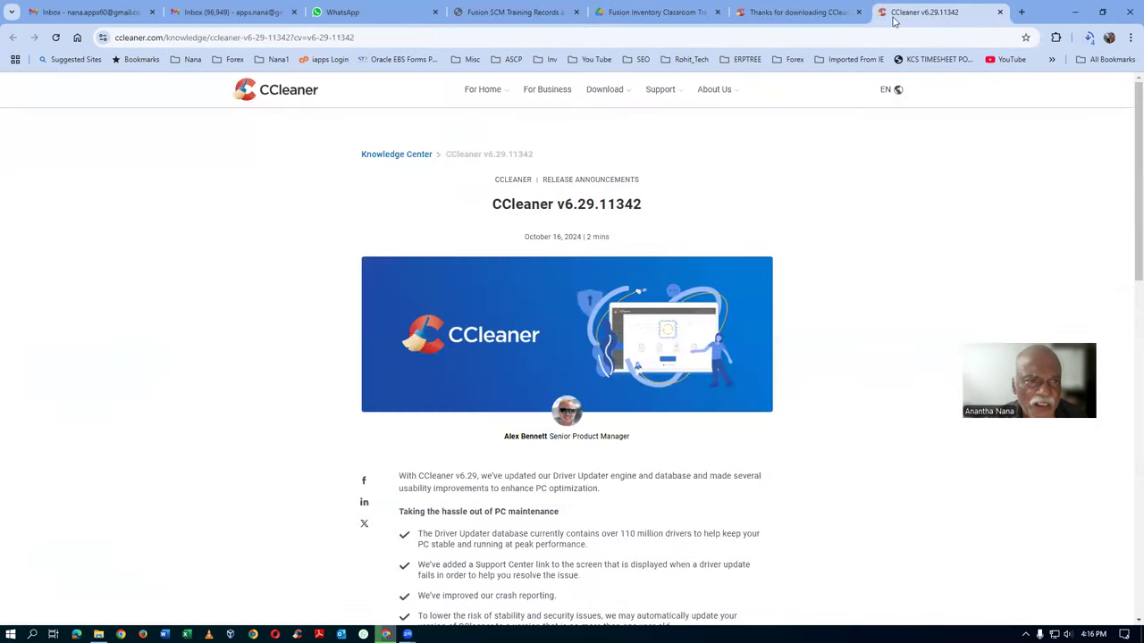
pyautogui.click(367, 13)
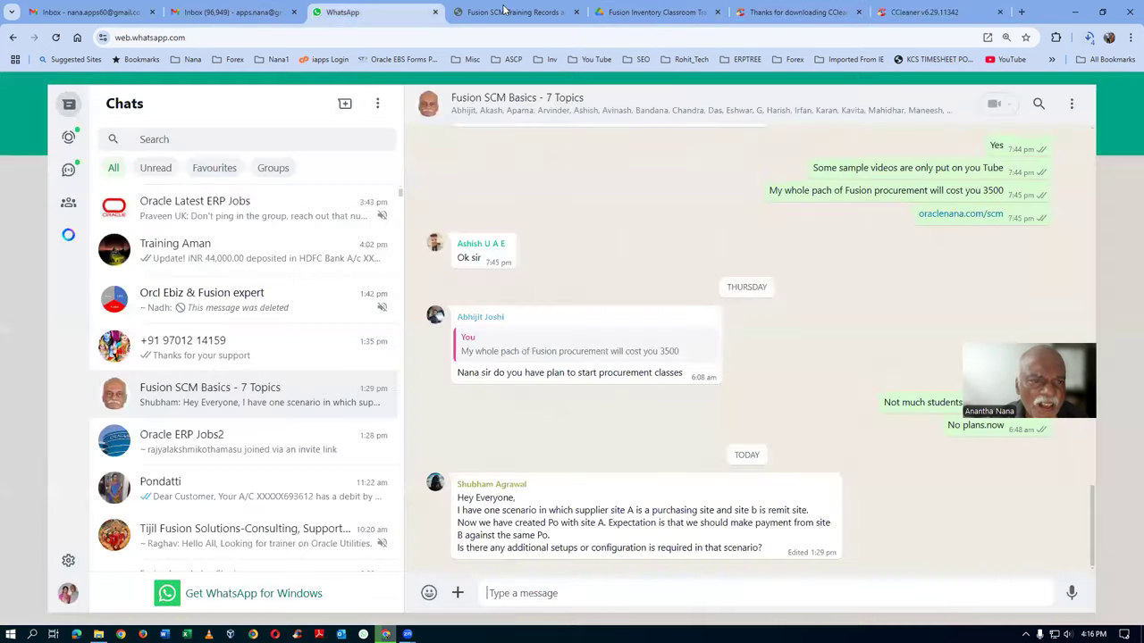
pyautogui.click(504, 11)
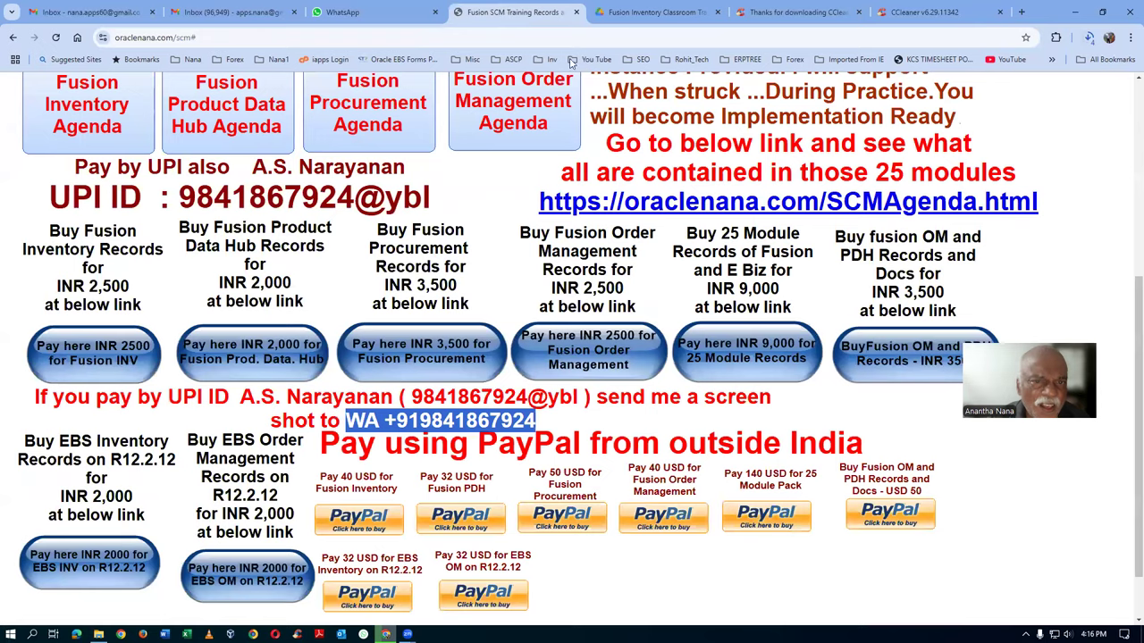
# Step: Return to Google Drive, check the browser's download progress for the Fusion Inventory Classroom records zip files, and switch back to File Explorer
pyautogui.click(651, 16)
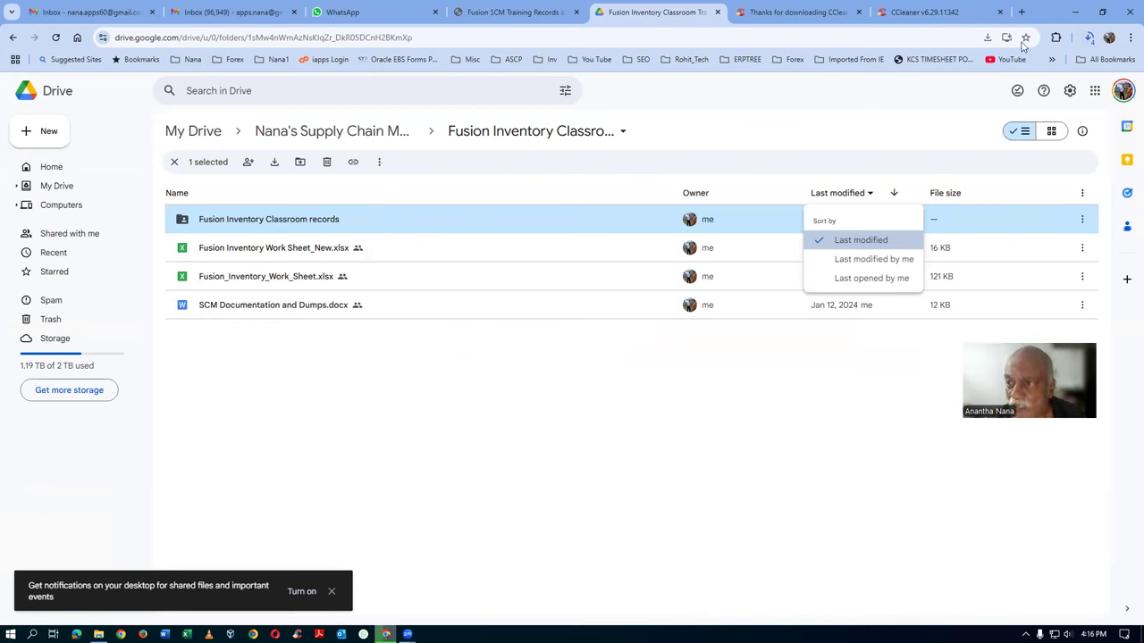
pyautogui.click(1089, 39)
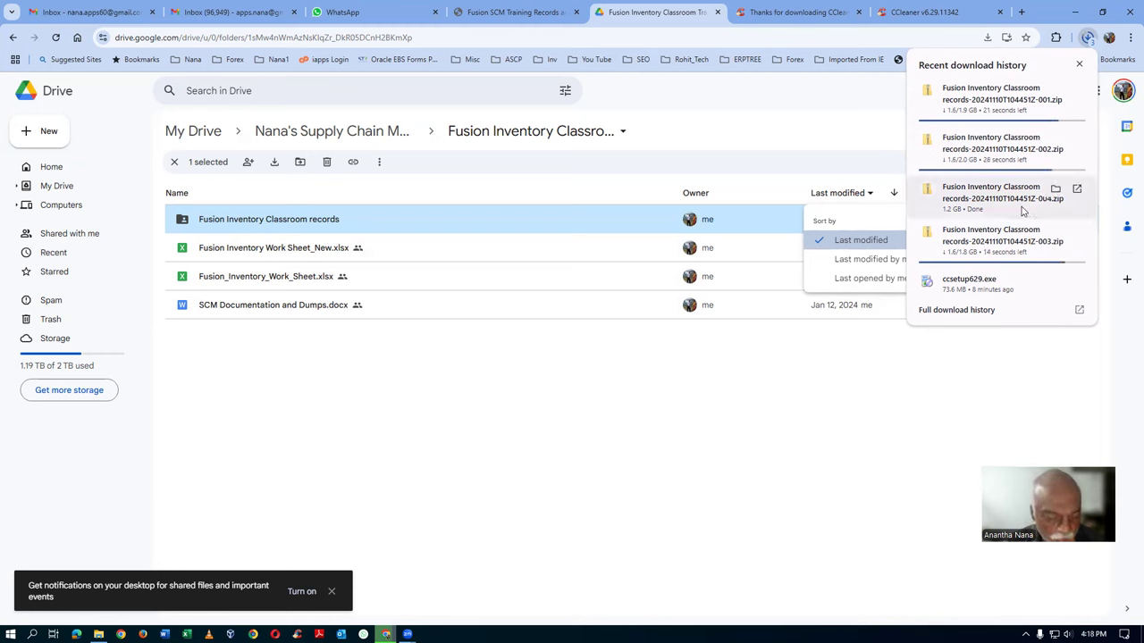
pyautogui.hotkey('alt', 'Tab')
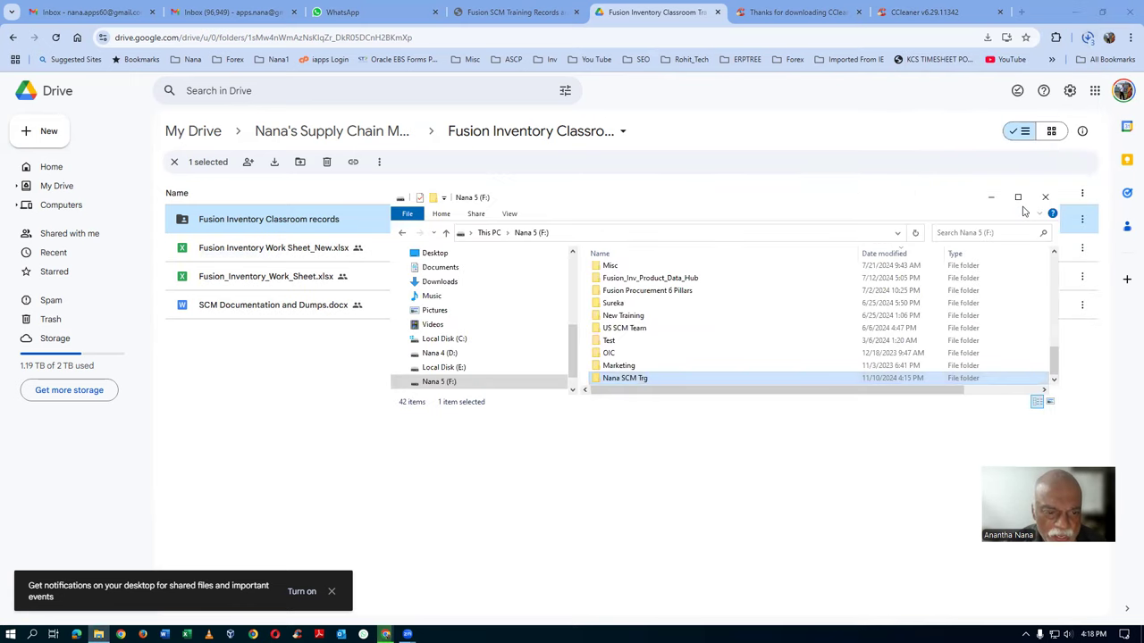
# Step: Create a folder named "Inventory trg" inside the Nana SCM Trg folder
pyautogui.doubleClick(671, 382)
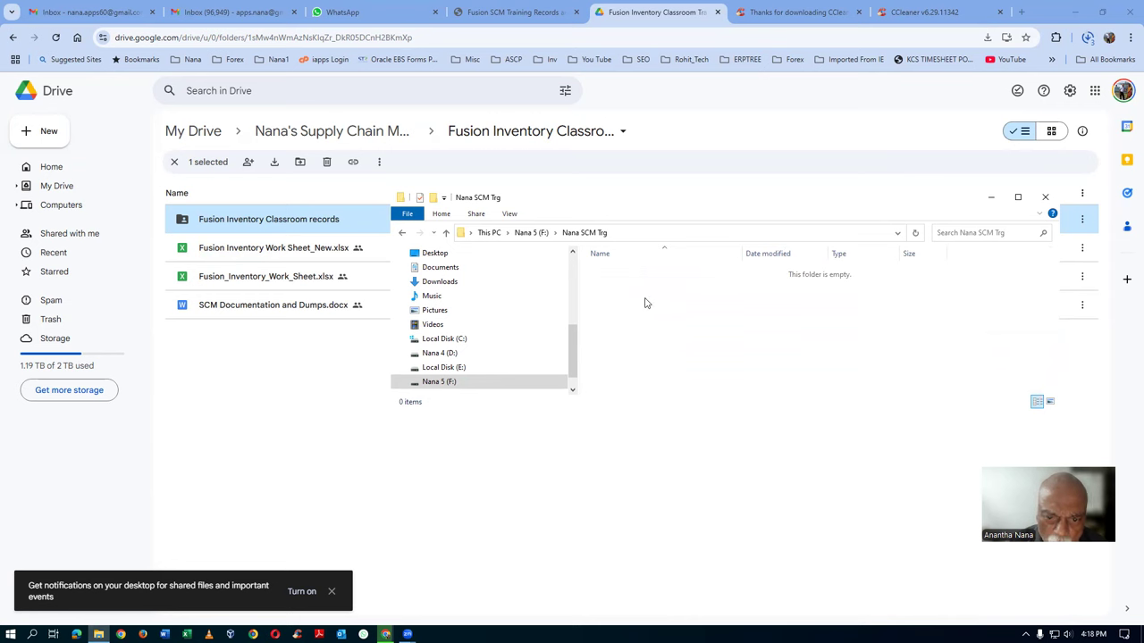
pyautogui.rightClick(647, 297)
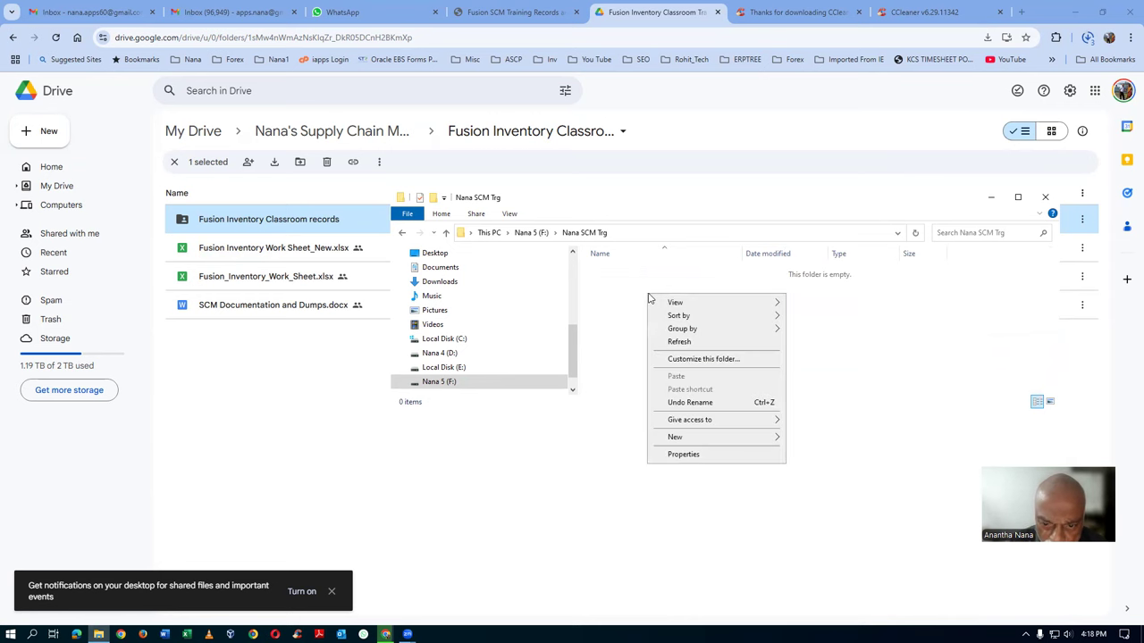
pyautogui.moveTo(679, 438)
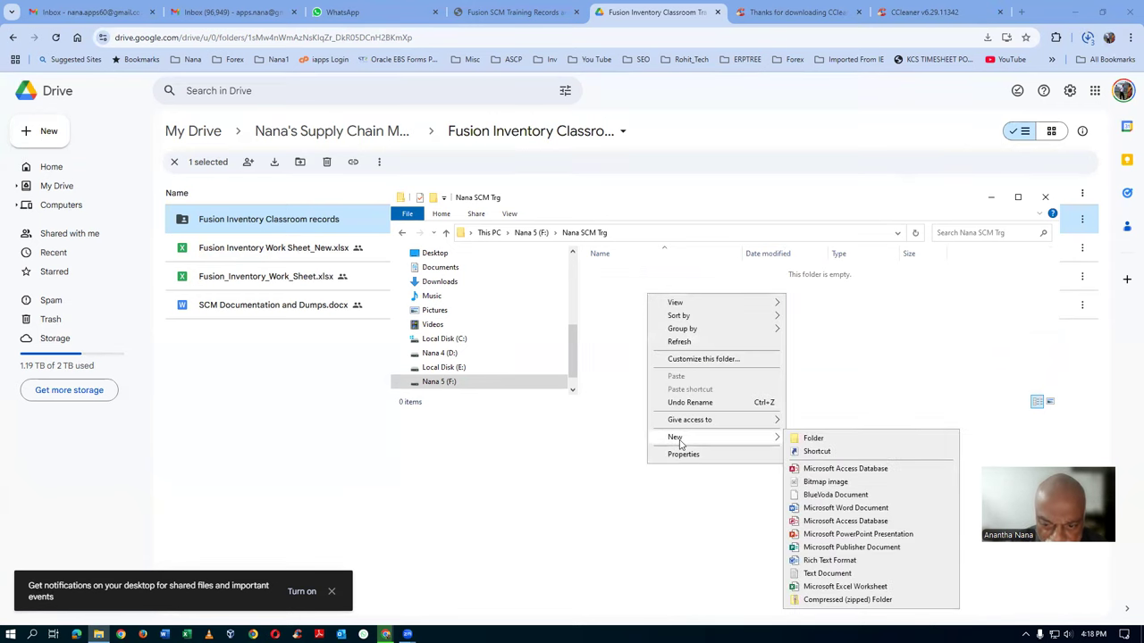
pyautogui.click(830, 439)
pyautogui.write('Inventor')
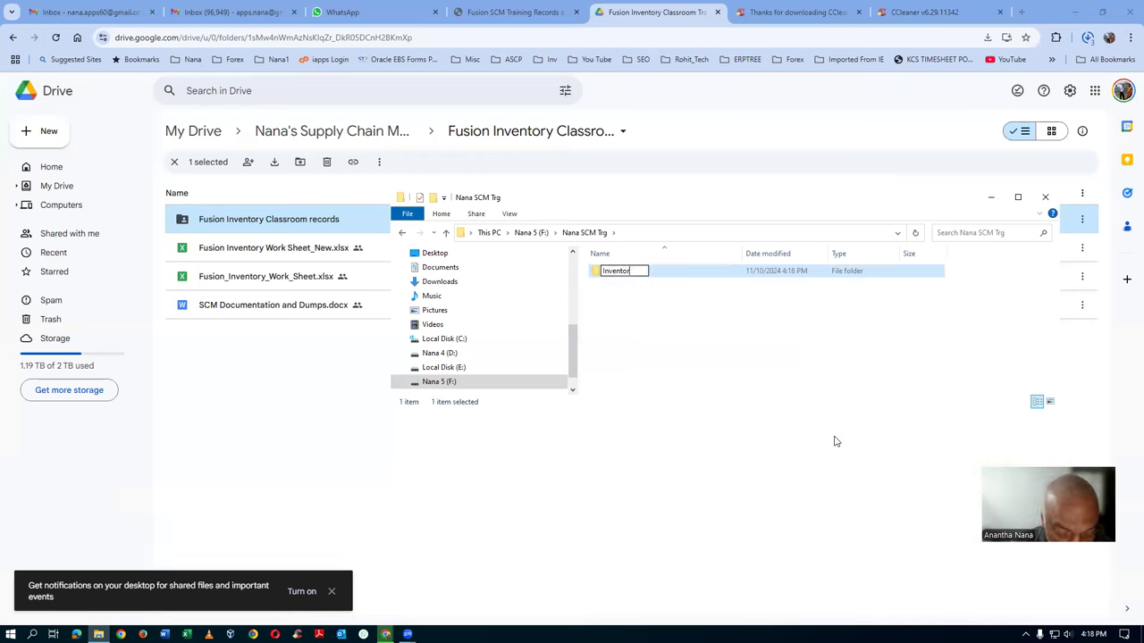
pyautogui.write('y trg')
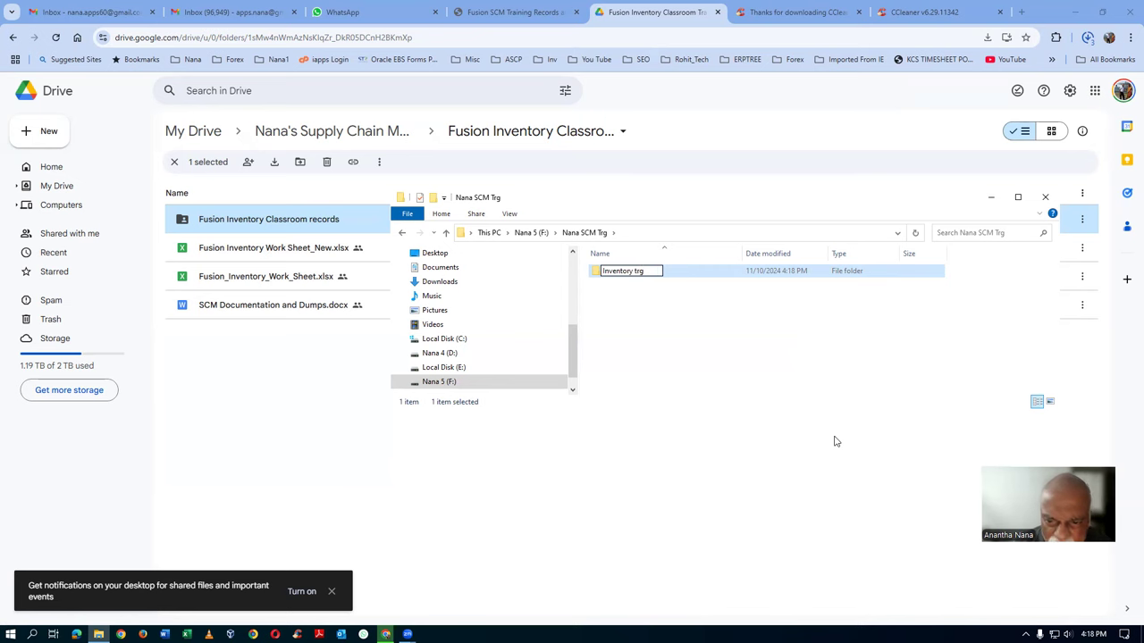
pyautogui.press('Return')
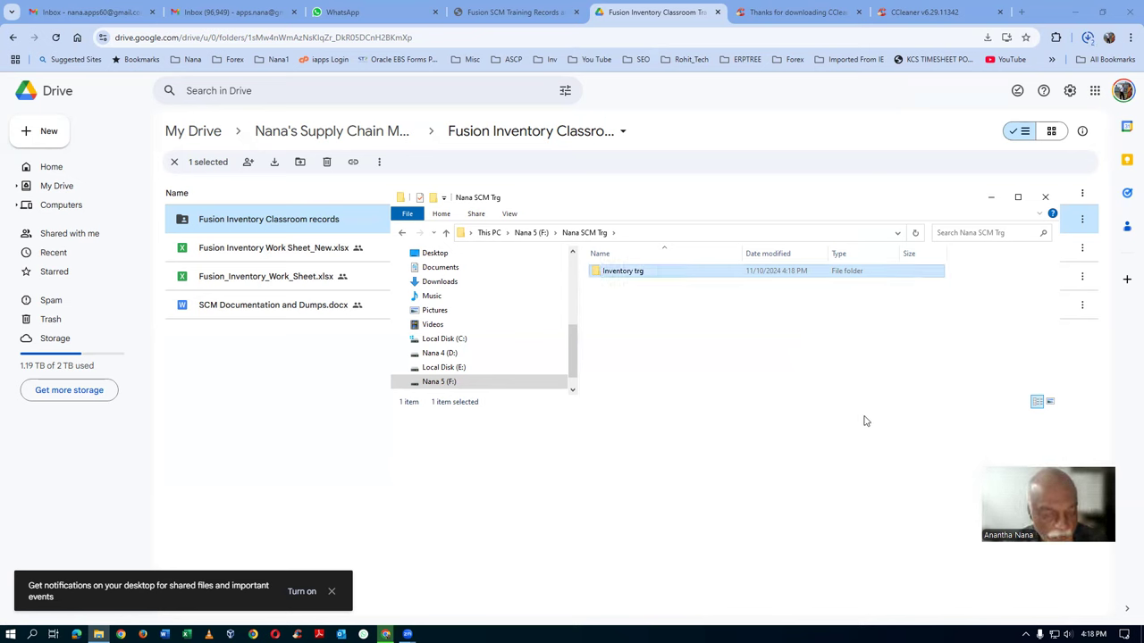
# Step: Return to Google Drive in the browser, check the recent downloads, and show the Fusion Inventory Classroom records 002 zip in its Downloads folder
pyautogui.hotkey('alt', 'Tab')
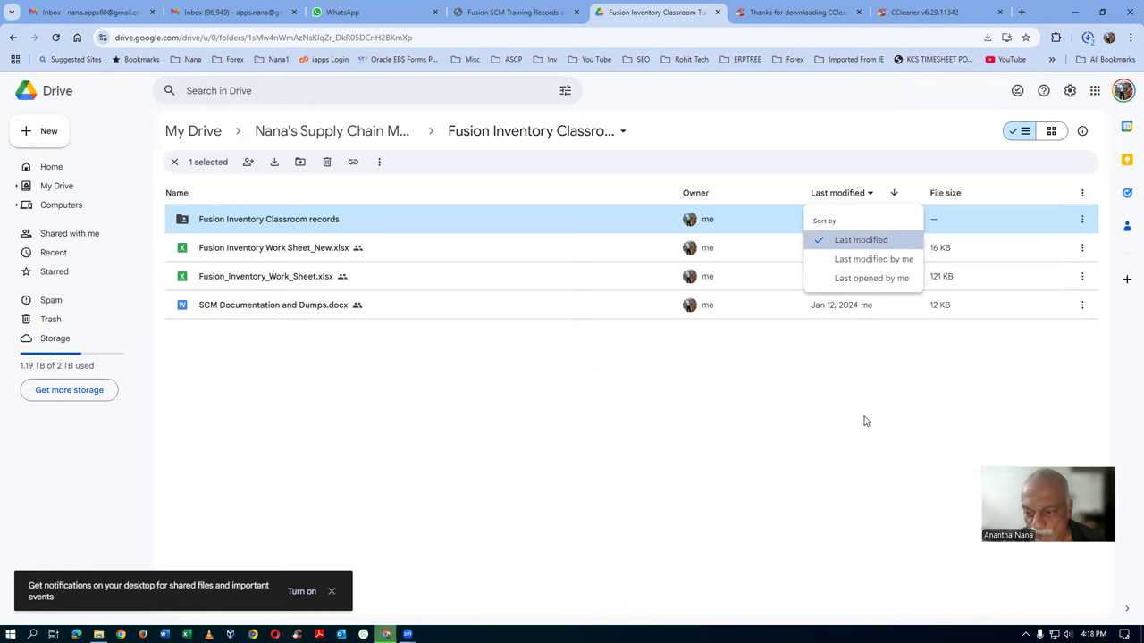
pyautogui.click(512, 11)
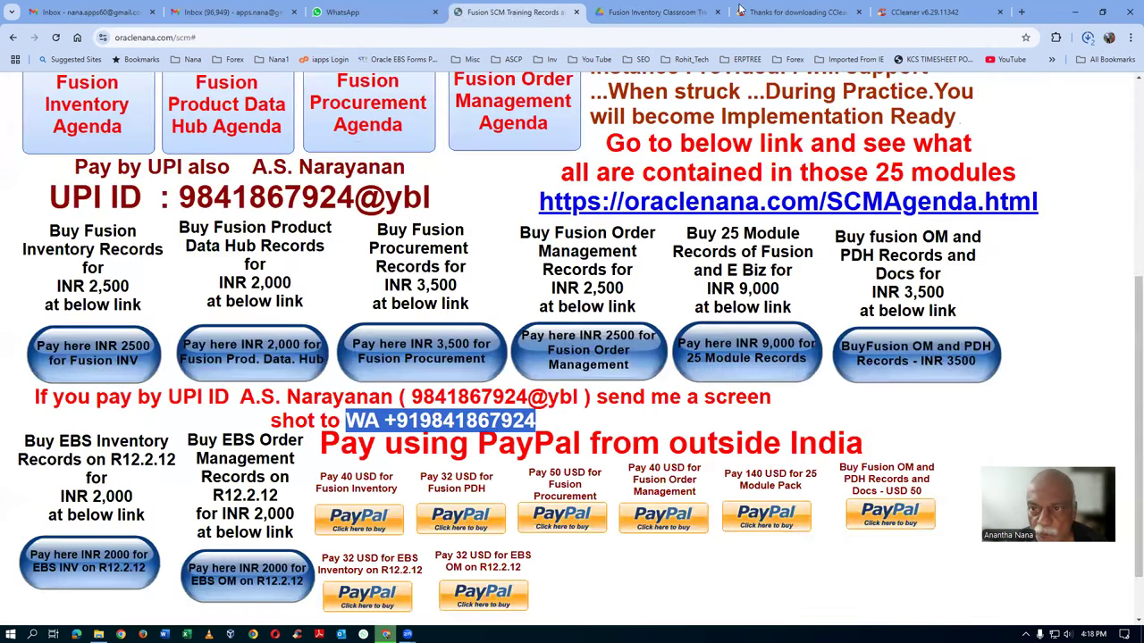
pyautogui.click(666, 11)
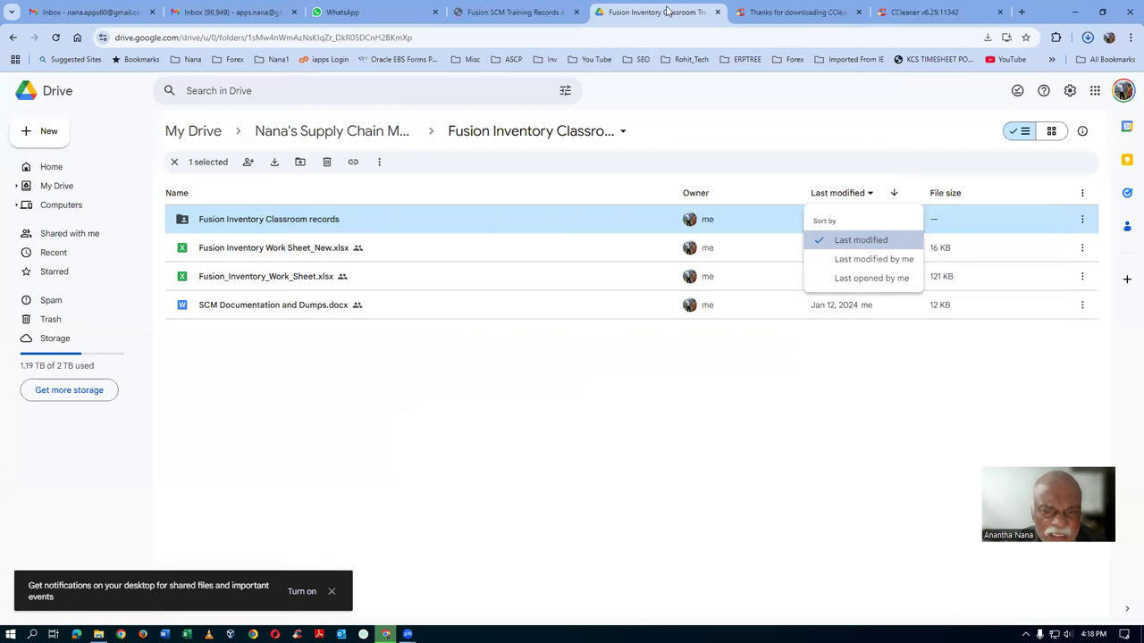
pyautogui.click(1087, 38)
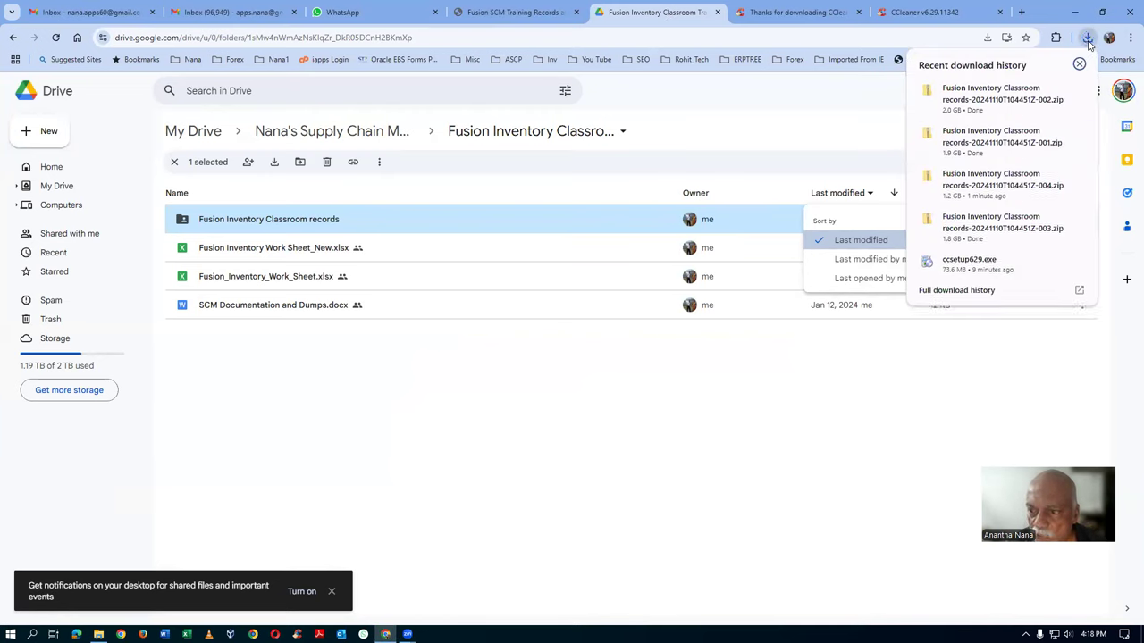
pyautogui.click(1055, 90)
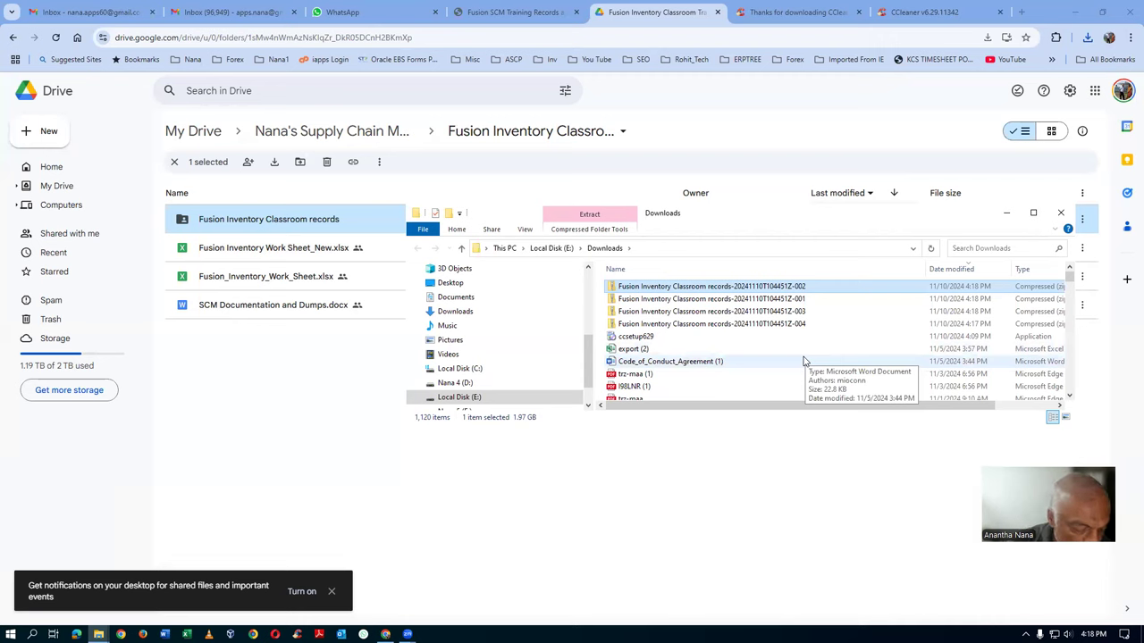
# Step: Copy the four Fusion Inventory Classroom records zip files from Downloads into the Inventory trg folder and widen the Name column
pyautogui.keyDown('shift'); pyautogui.click(794, 325); pyautogui.keyUp('shift')
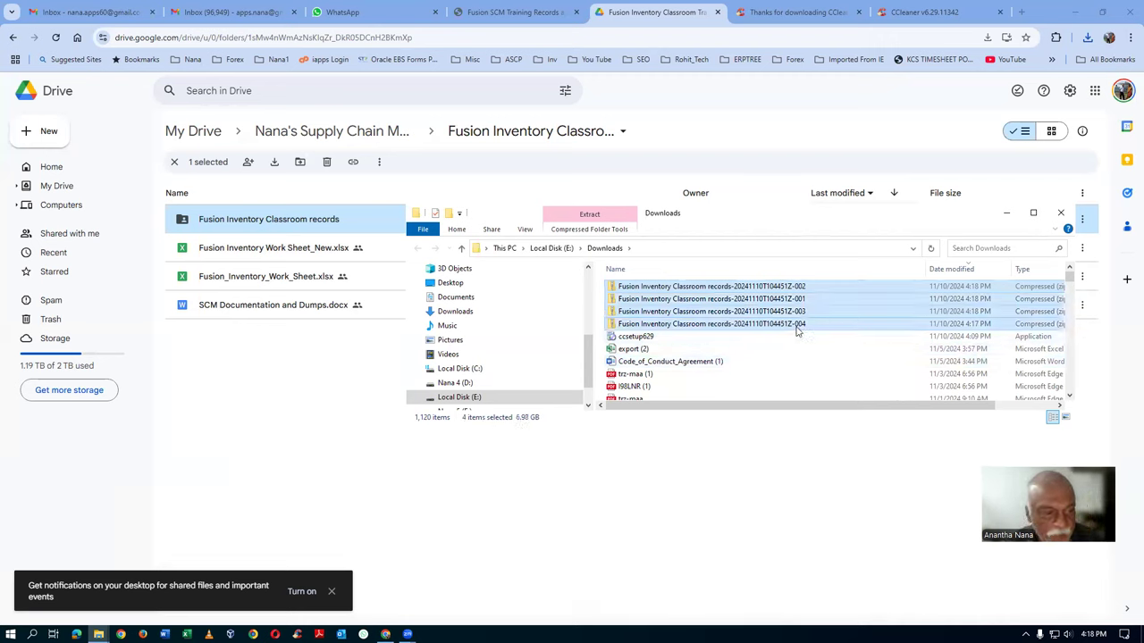
pyautogui.hotkey('alt', 'Tab')
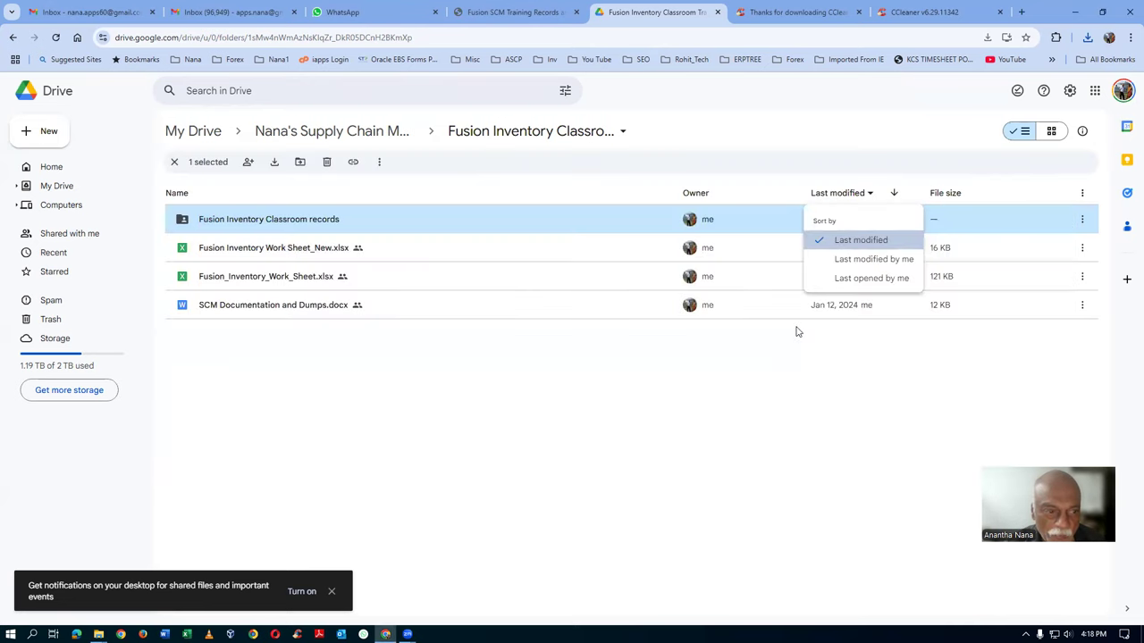
pyautogui.hotkey('alt', 'Tab')
pyautogui.hotkey('alt', 'Tab')
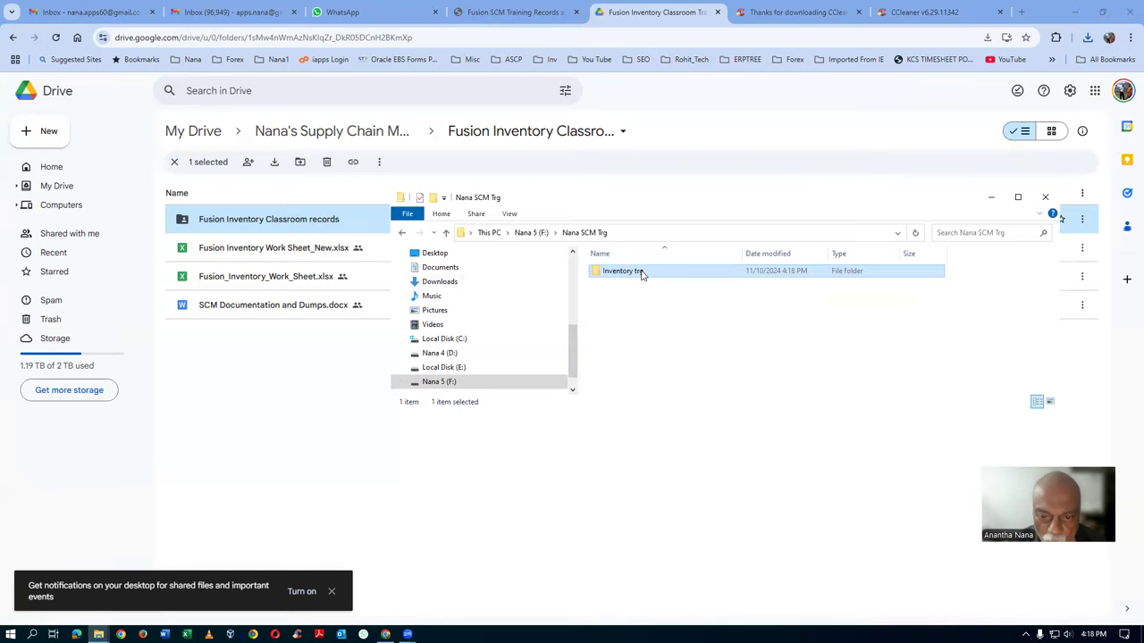
pyautogui.doubleClick(640, 272)
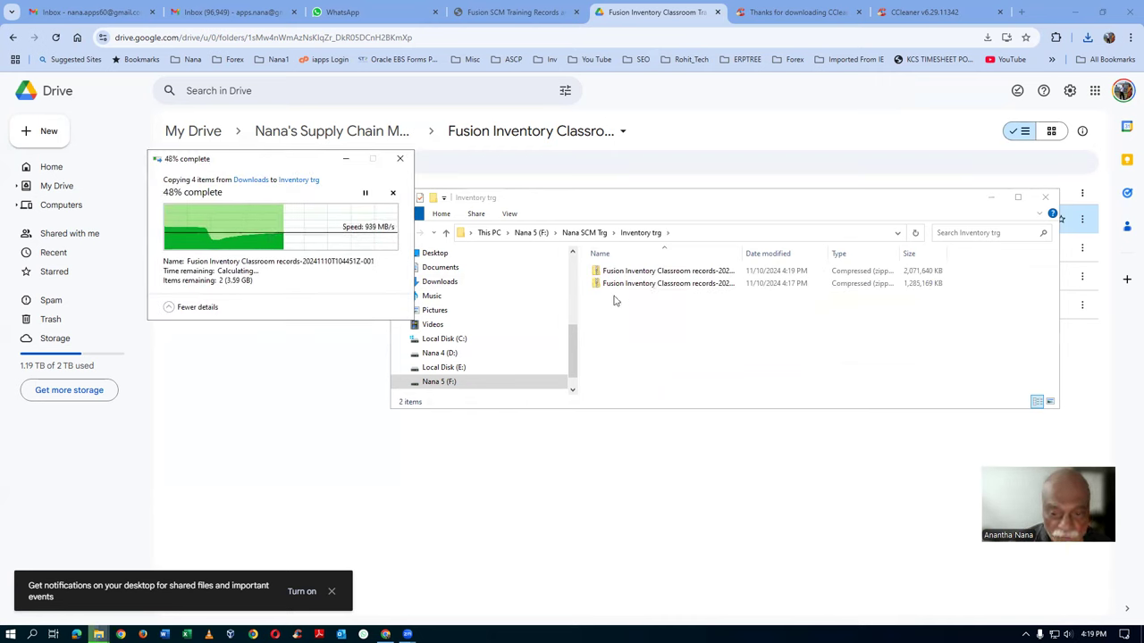
pyautogui.moveTo(740, 248); pyautogui.dragTo(806, 249)
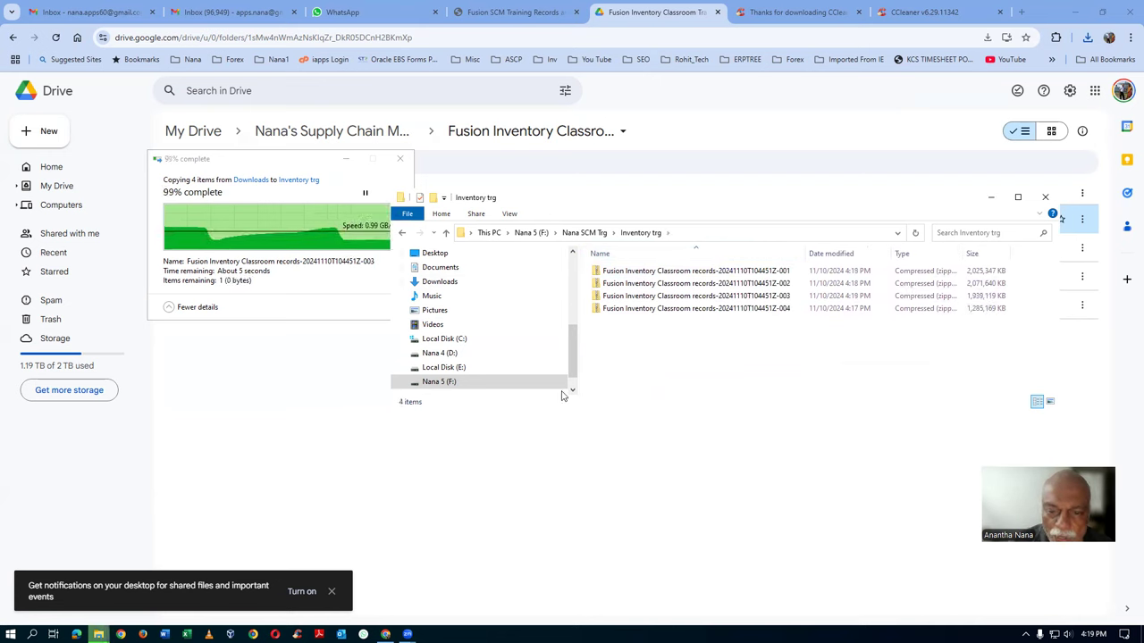
pyautogui.hotkey('ctrl', 'a')
pyautogui.click(608, 376)
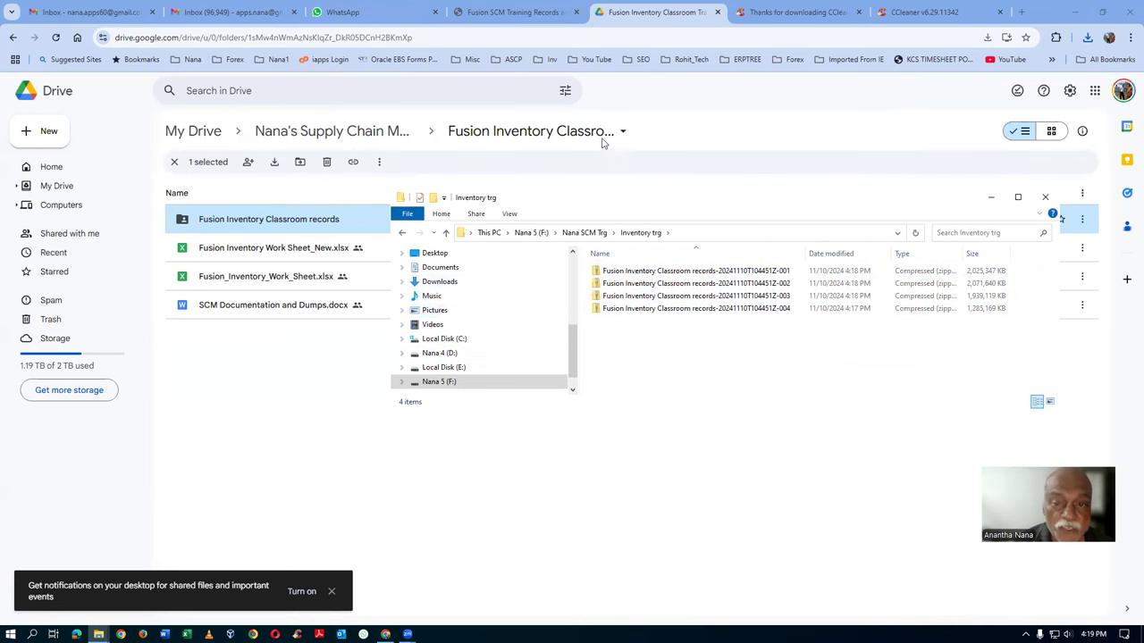
# Step: Search the web for "7 zip download" in a new browser tab, view the 7-Zip download page, and close the tab
pyautogui.click(1019, 13)
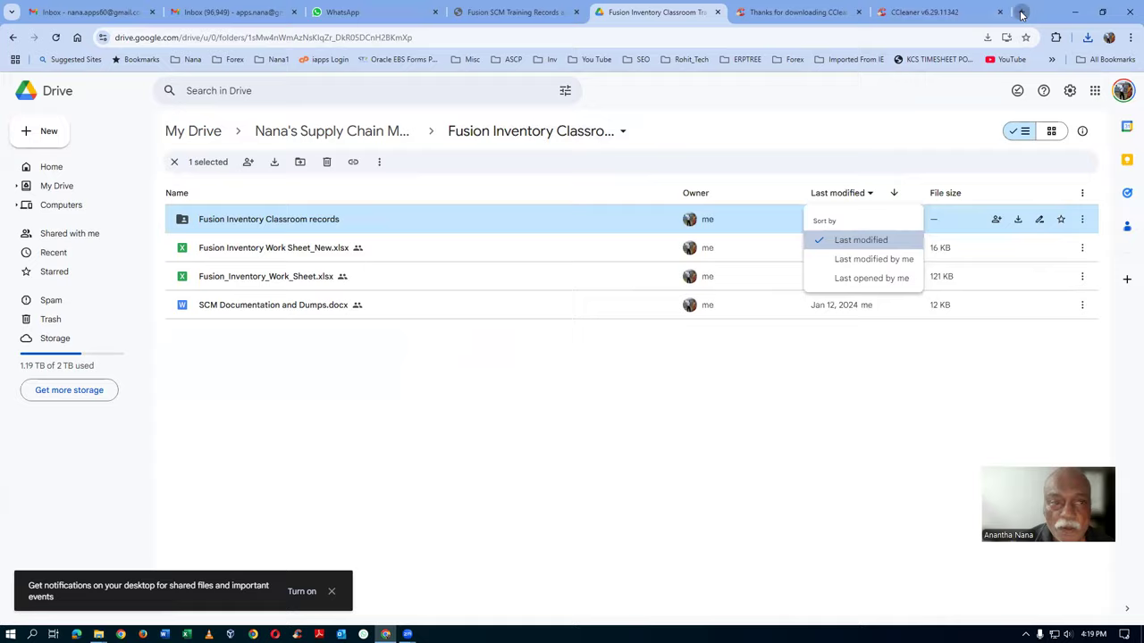
pyautogui.write('7 zip dow')
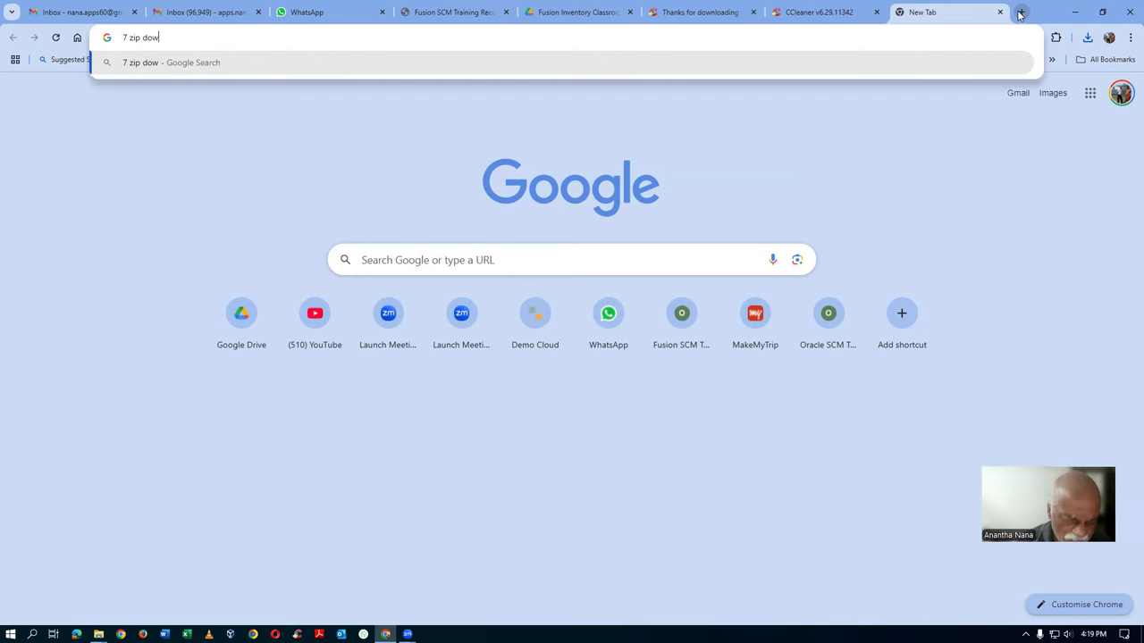
pyautogui.write('nload')
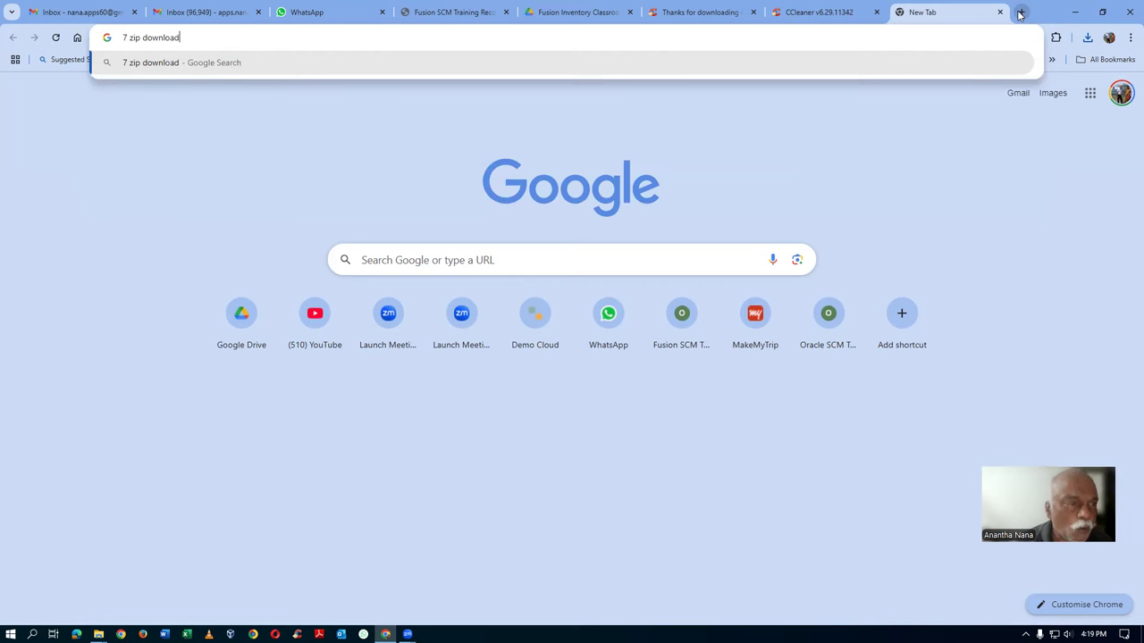
pyautogui.press('Return')
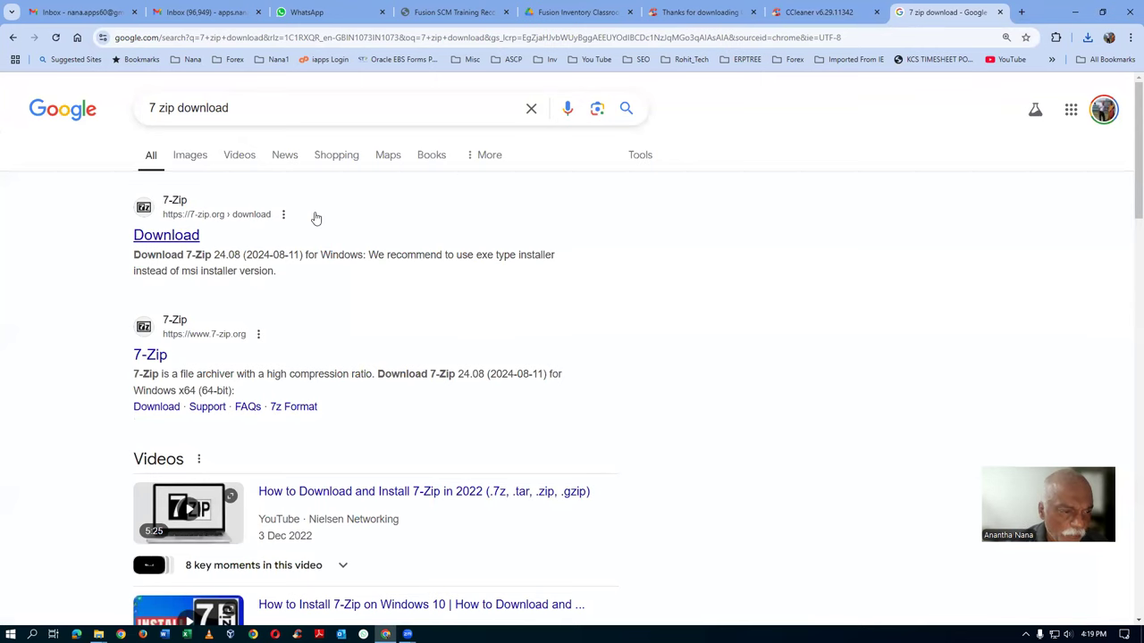
pyautogui.click(162, 240)
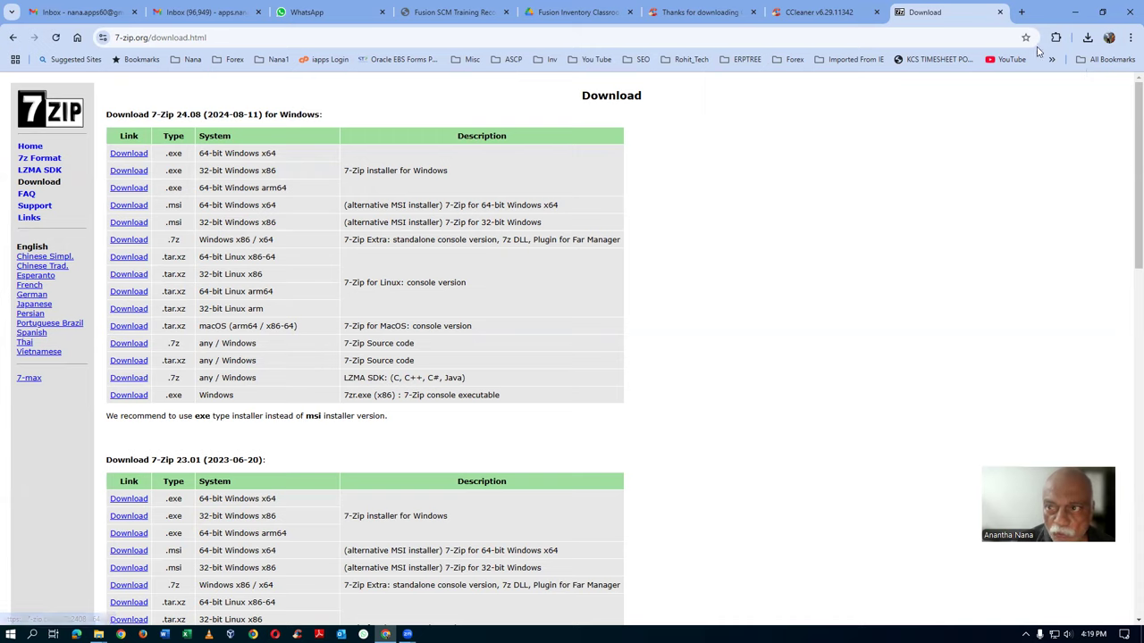
pyautogui.click(1000, 12)
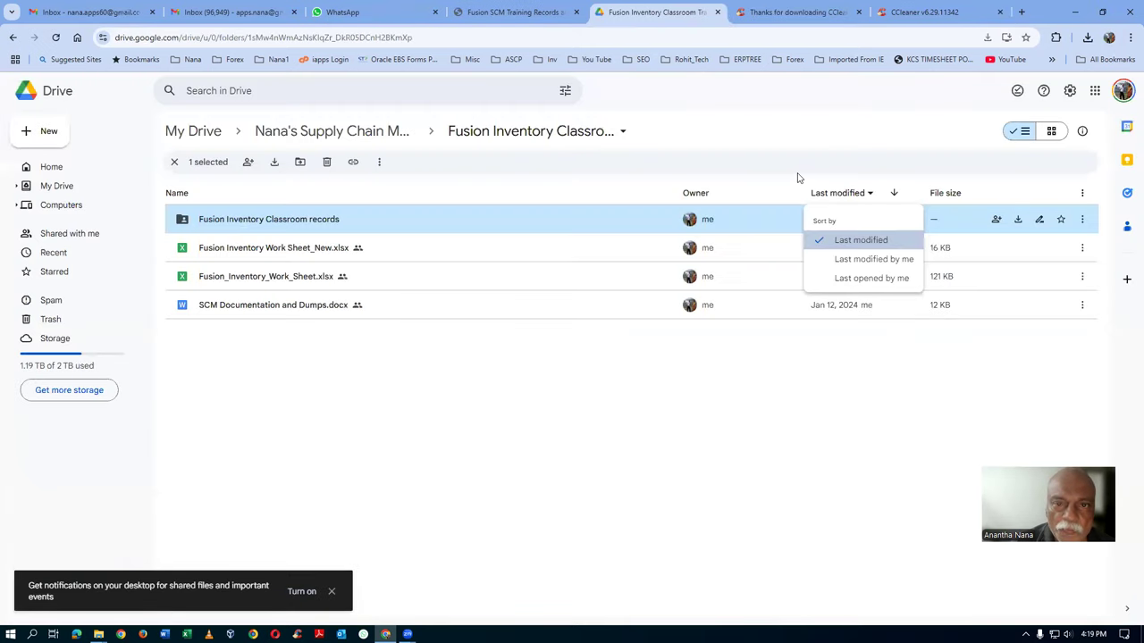
# Step: Switch to File Explorer and extract the Fusion Inventory Classroom records 001 zip with 7-Zip into its own subfolder of Inventory trg
pyautogui.hotkey('alt', 'Tab')
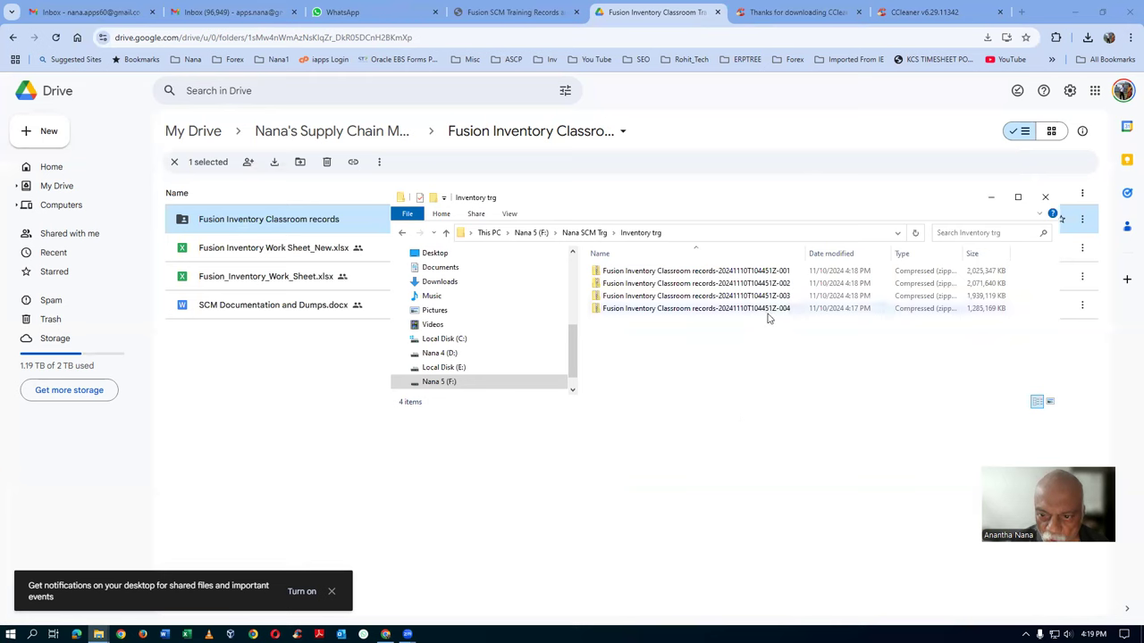
pyautogui.click(726, 272)
pyautogui.rightClick(726, 275)
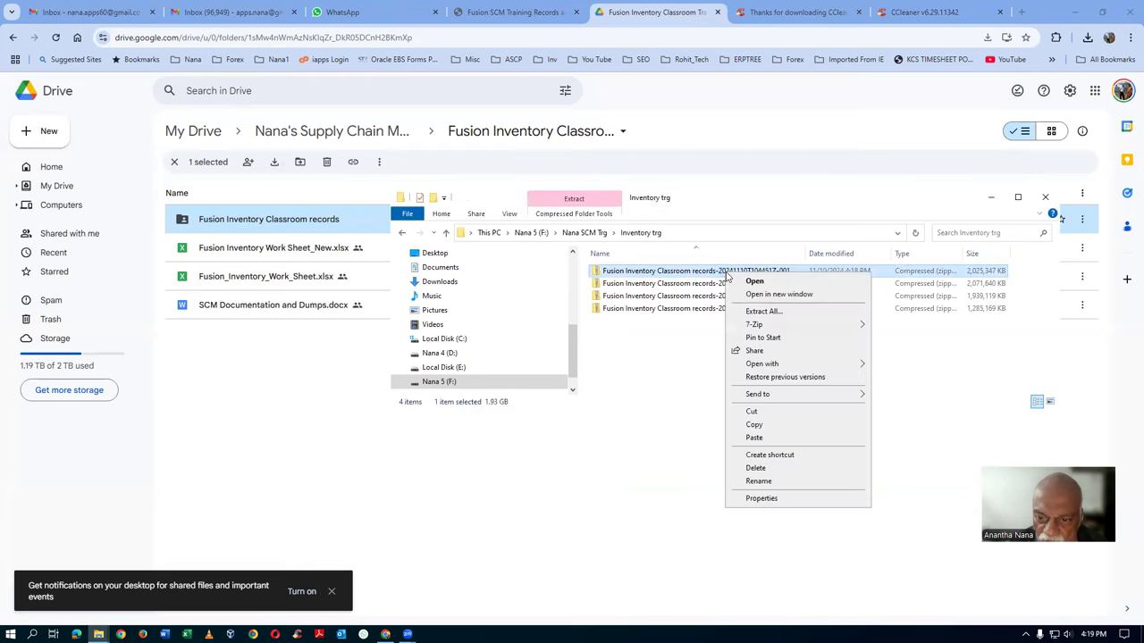
pyautogui.moveTo(738, 327)
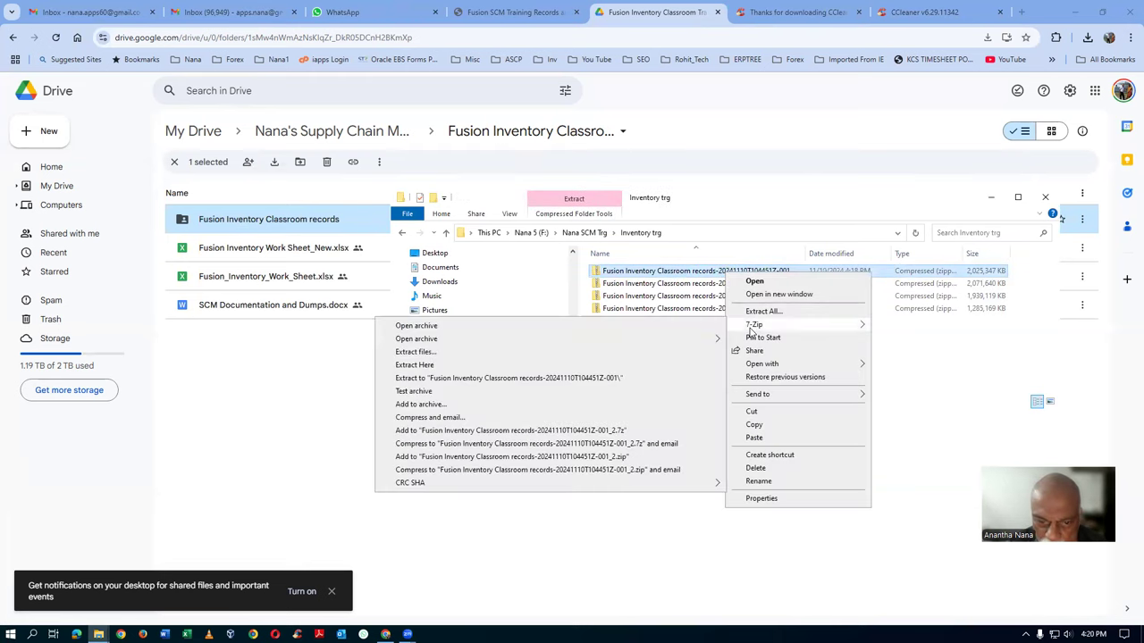
pyautogui.click(413, 353)
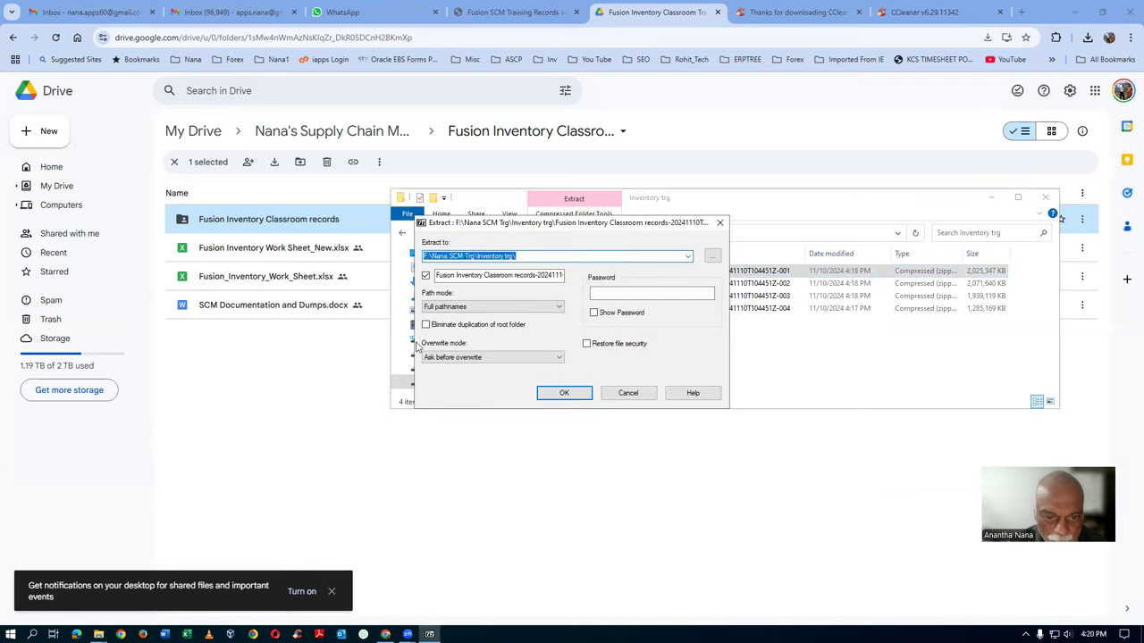
pyautogui.click(564, 395)
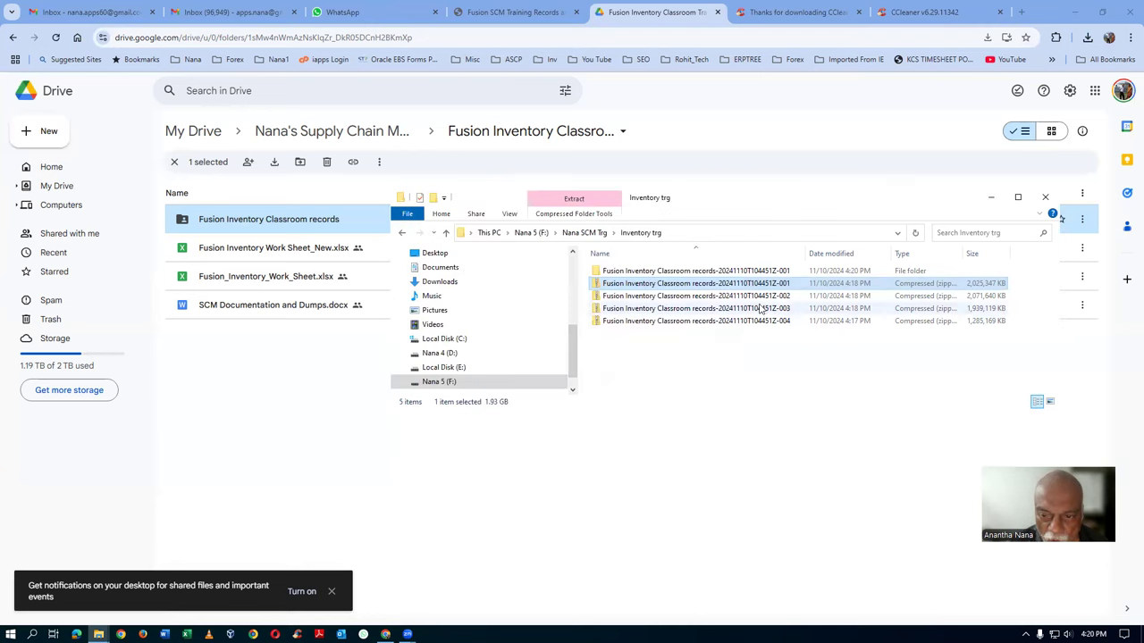
# Step: Extract the Fusion Inventory Classroom records 002 zip with 7-Zip into its own subfolder of Inventory trg
pyautogui.click(707, 296)
pyautogui.doubleClick(707, 297)
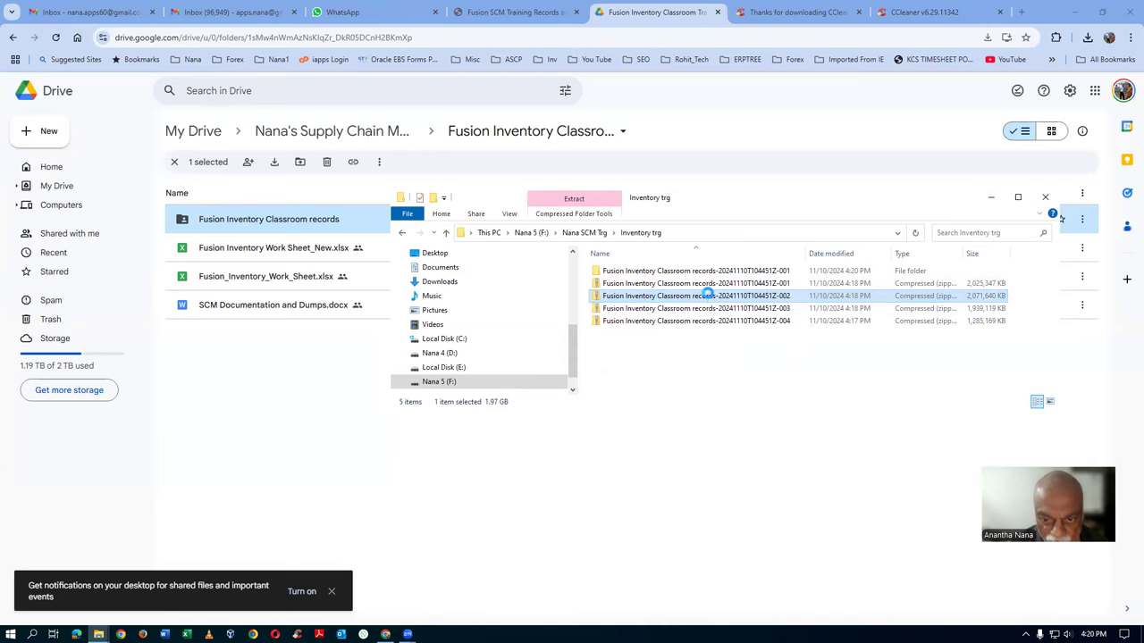
pyautogui.rightClick(707, 296)
pyautogui.moveTo(725, 348)
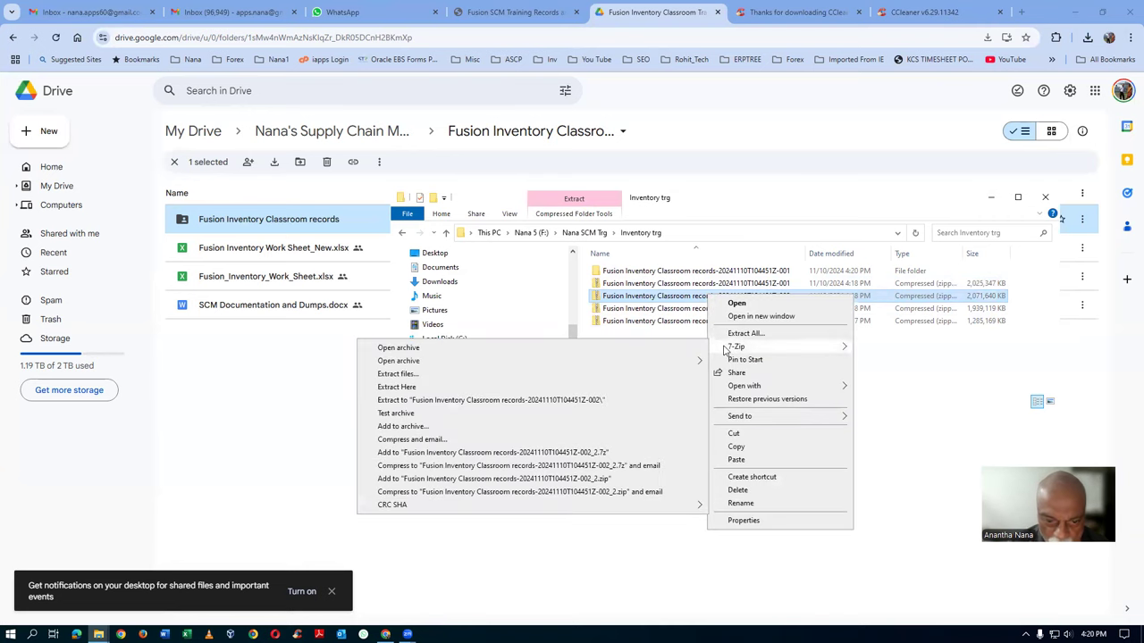
pyautogui.click(398, 373)
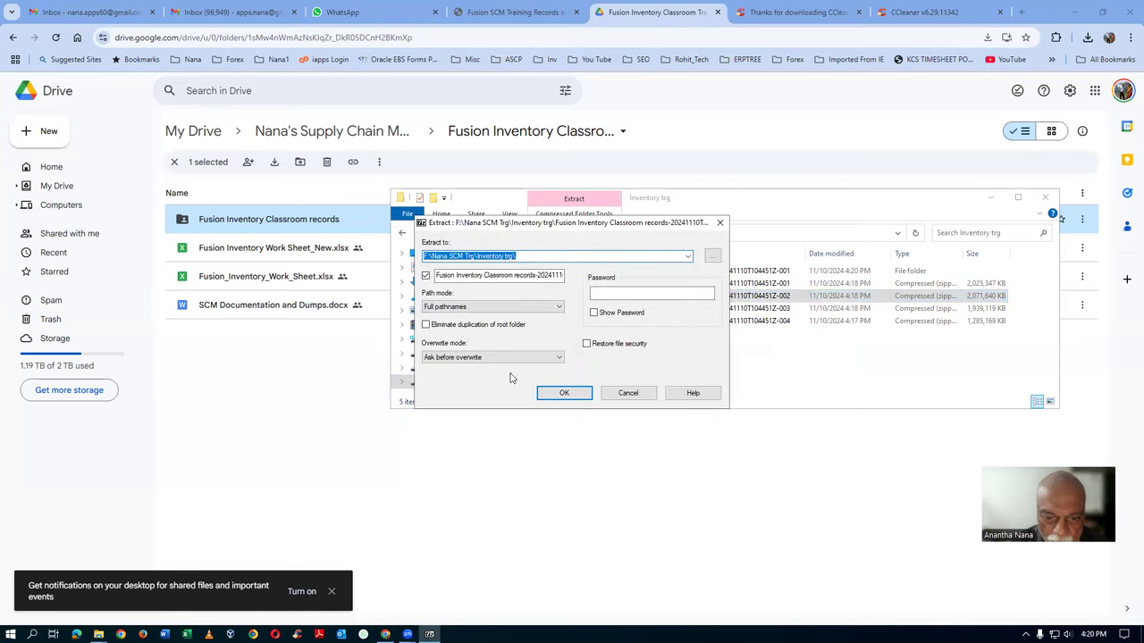
pyautogui.click(562, 393)
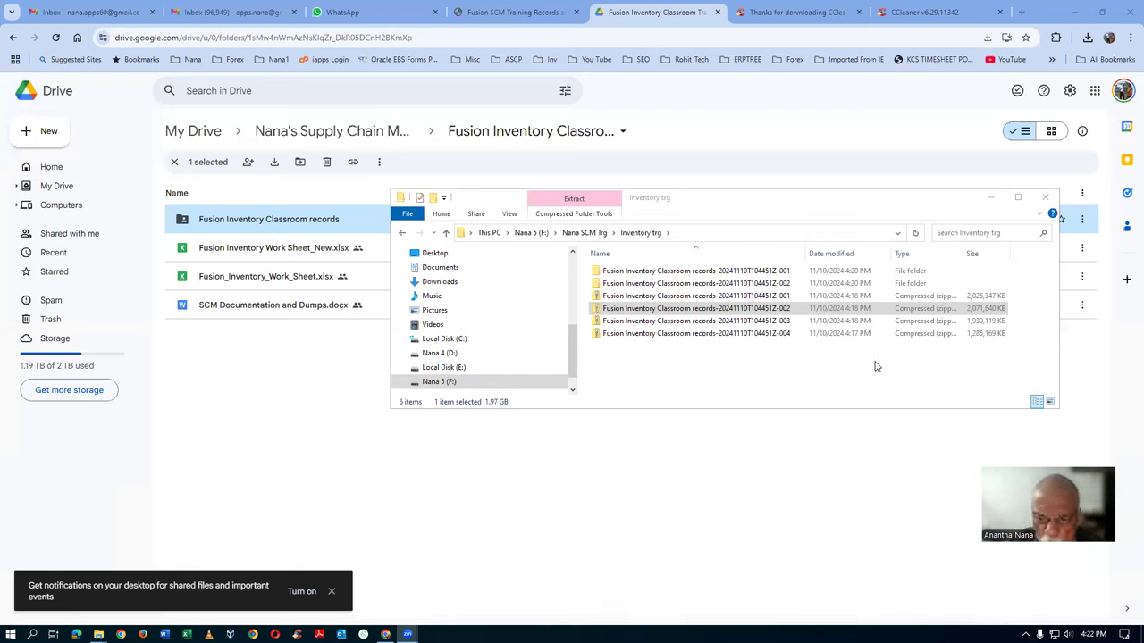
# Step: Open the extracted 001 folder and its Fusion Inventory Classroom records subfolder to view the training videos
pyautogui.click(705, 273)
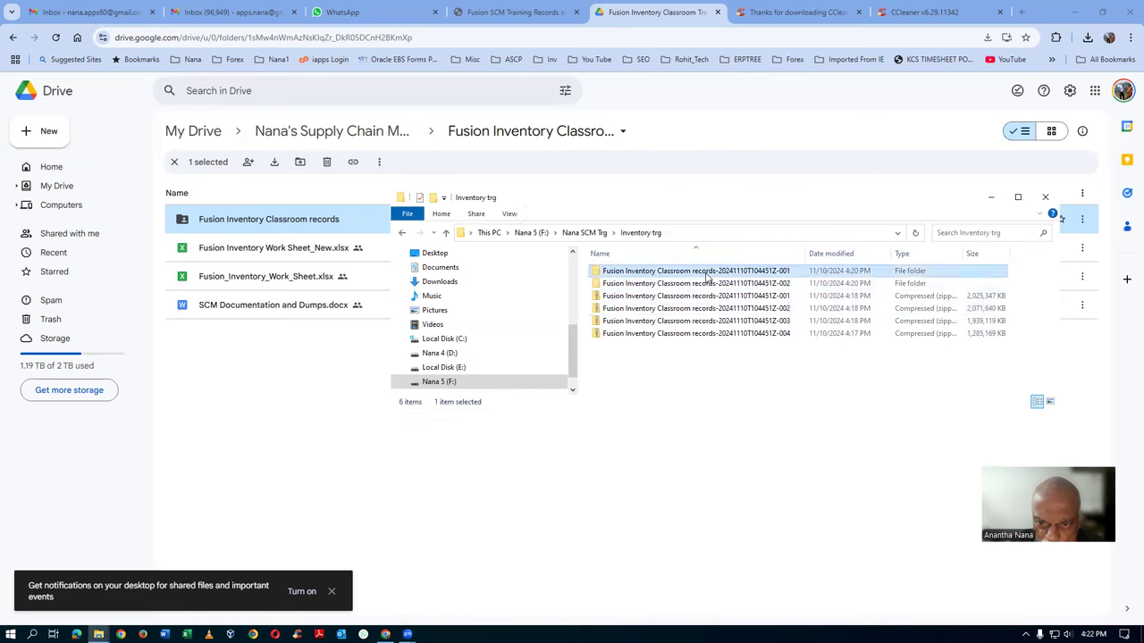
pyautogui.doubleClick(706, 273)
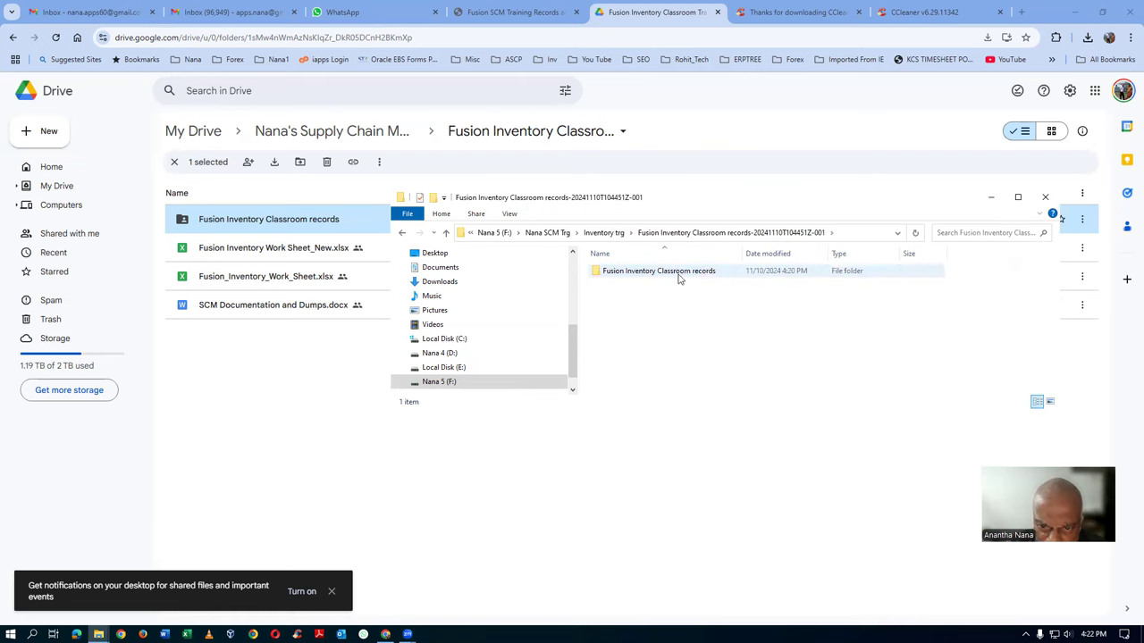
pyautogui.doubleClick(679, 272)
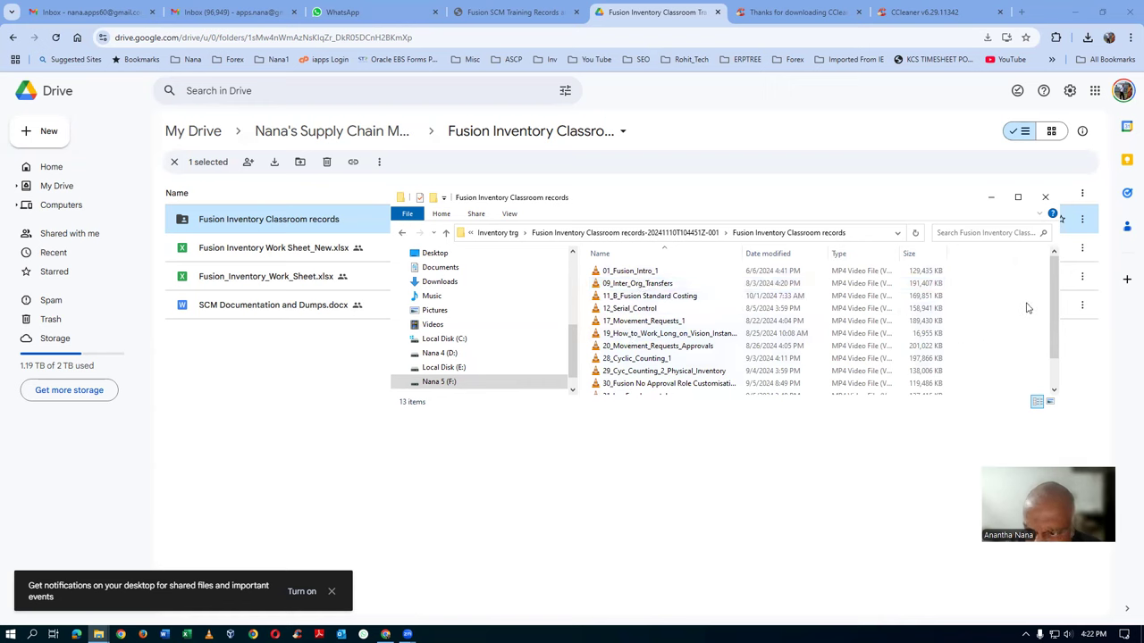
# Step: Return to the Inventory trg folder in Nana SCM Trg and widen its Name column to show the full file names
pyautogui.moveTo(1055, 331); pyautogui.dragTo(1070, 382)
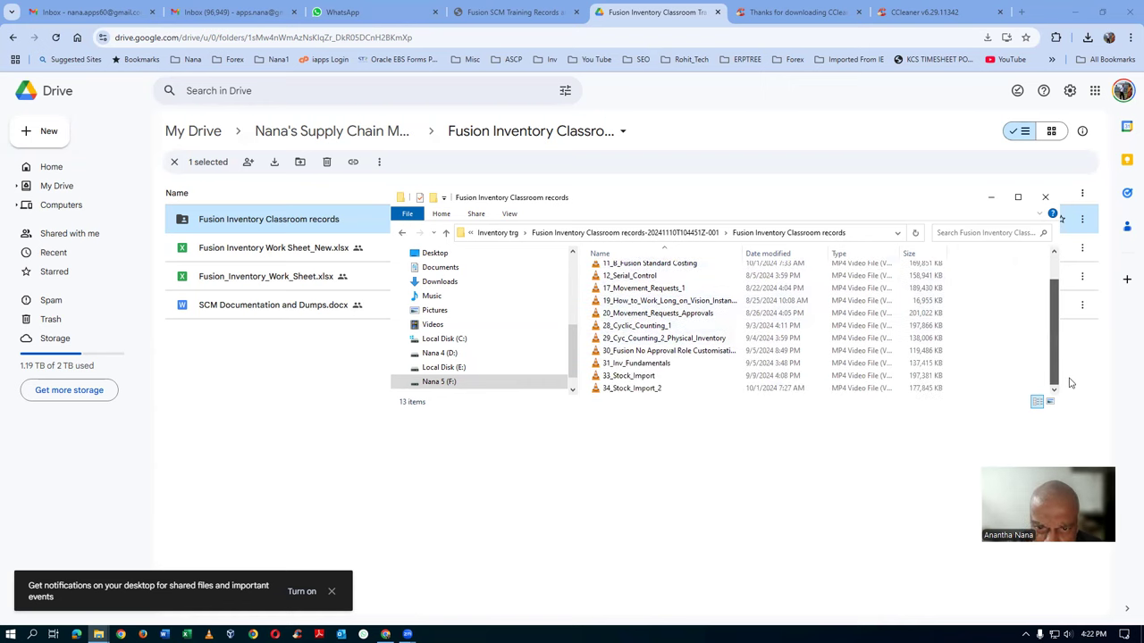
pyautogui.click(629, 234)
pyautogui.click(549, 233)
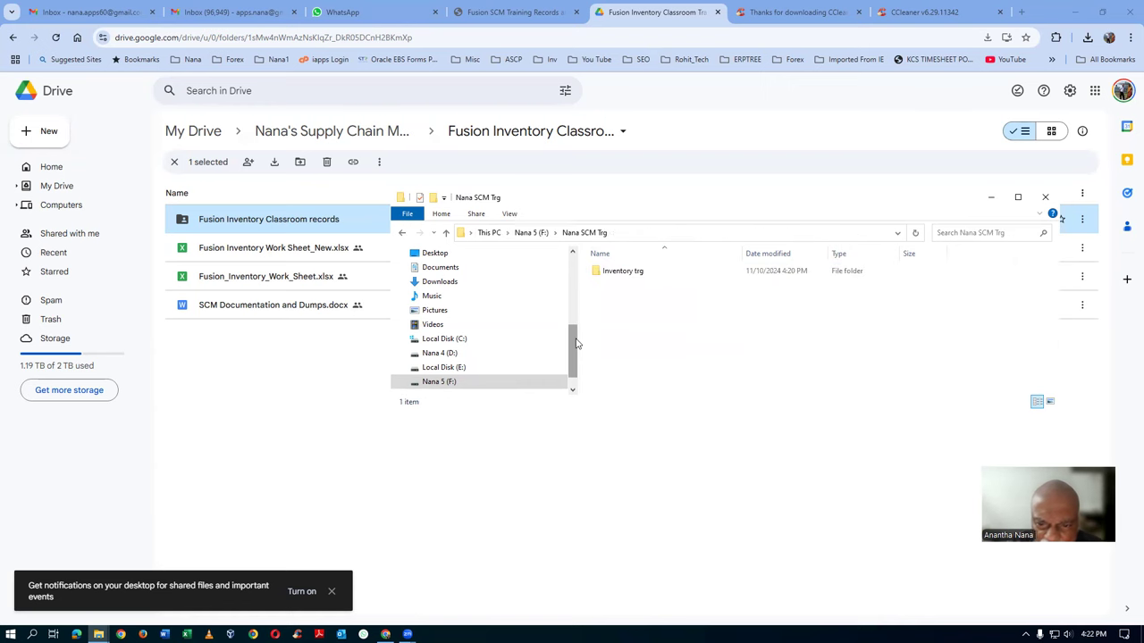
pyautogui.click(585, 234)
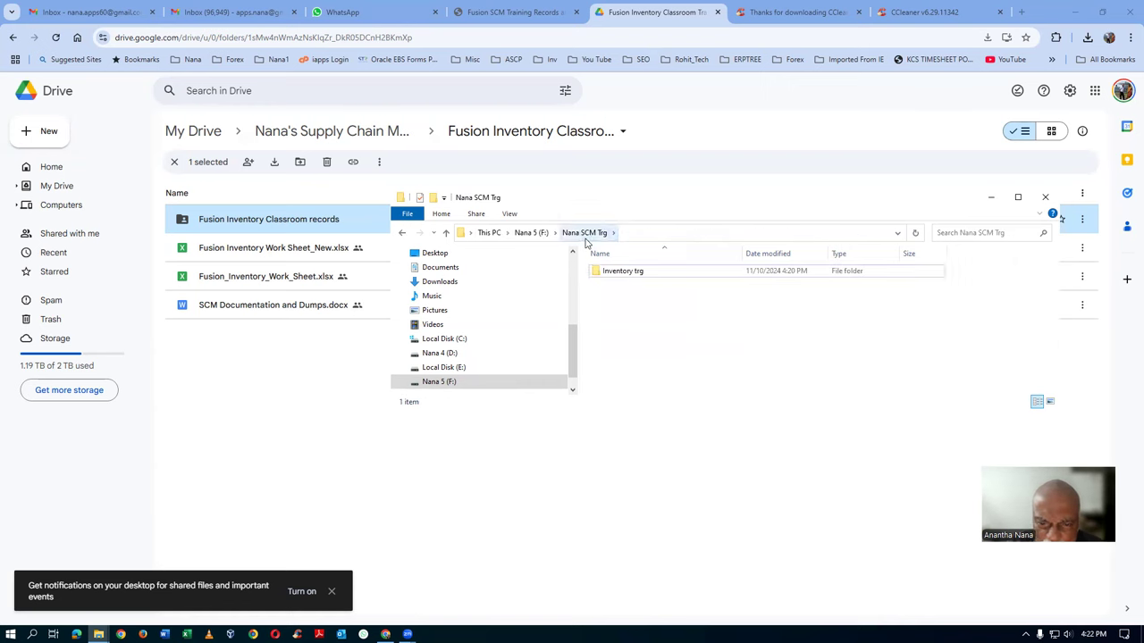
pyautogui.click(648, 274)
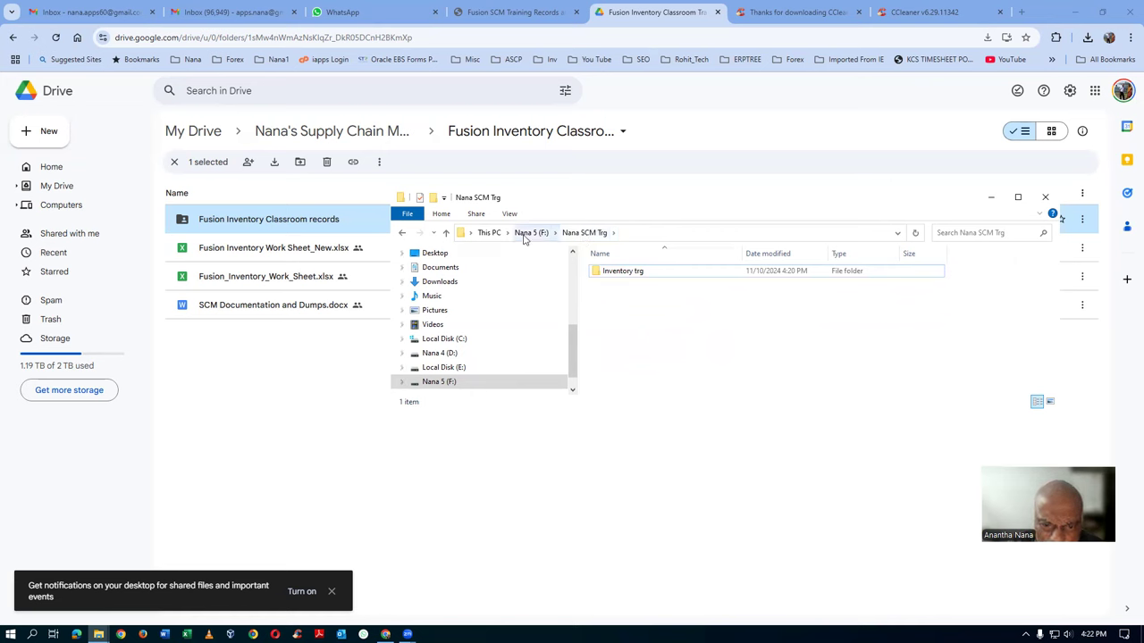
pyautogui.doubleClick(669, 275)
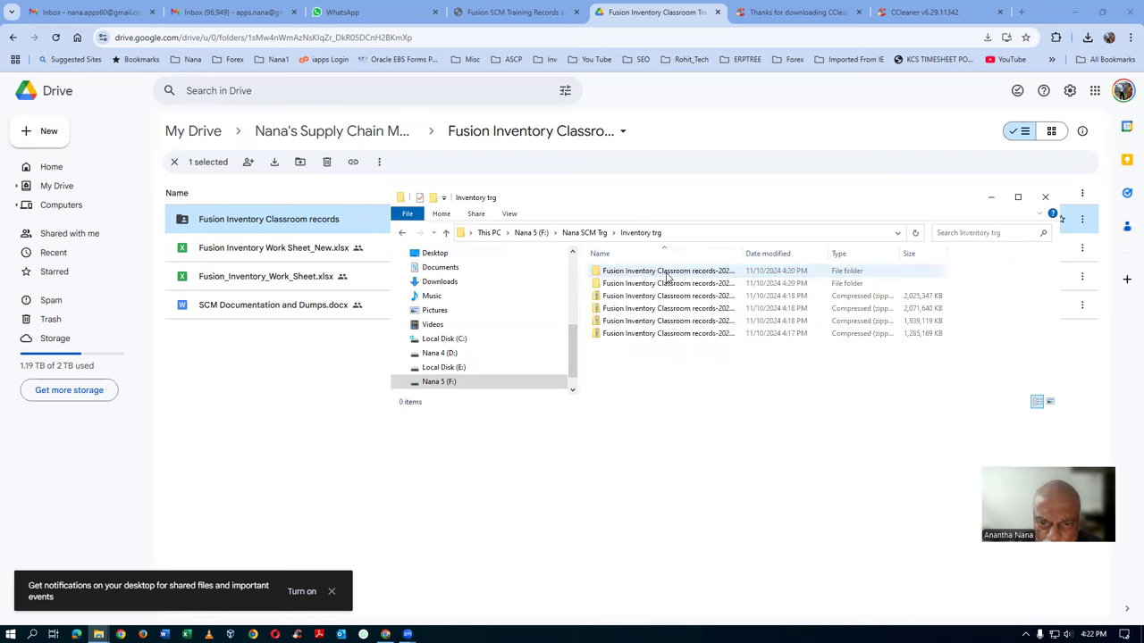
pyautogui.moveTo(739, 254); pyautogui.dragTo(823, 248)
# Step: Place all videos from the extracted 002 folder's Fusion Inventory Classroom records subfolder on the clipboard
pyautogui.click(607, 285)
pyautogui.doubleClick(607, 284)
pyautogui.doubleClick(621, 271)
pyautogui.click(626, 310)
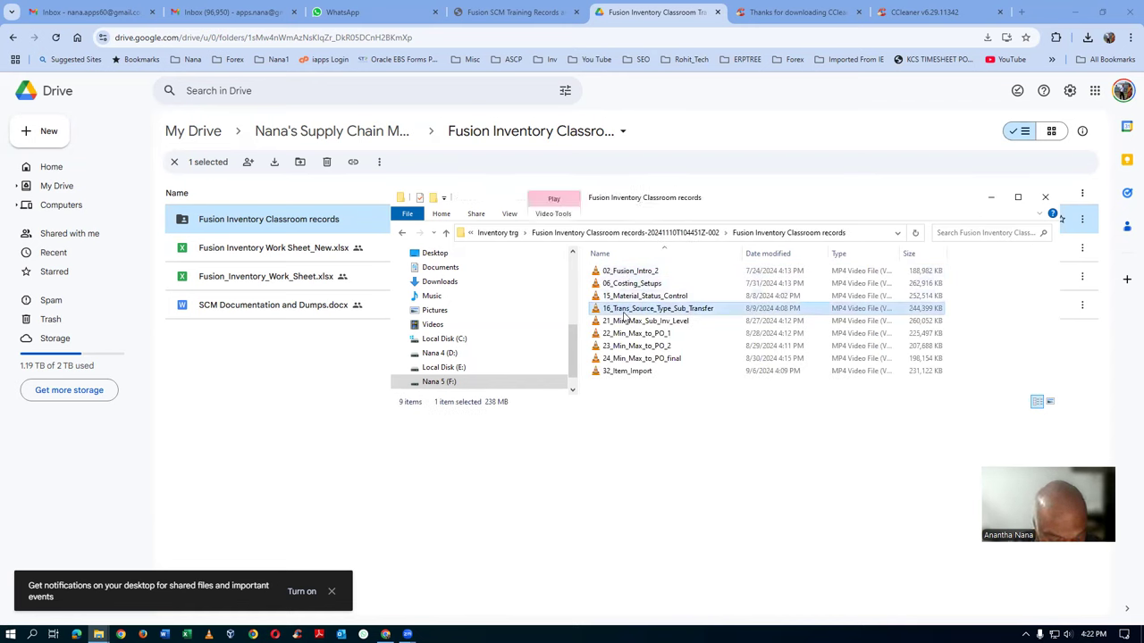
pyautogui.hotkey('ctrl', 'a')
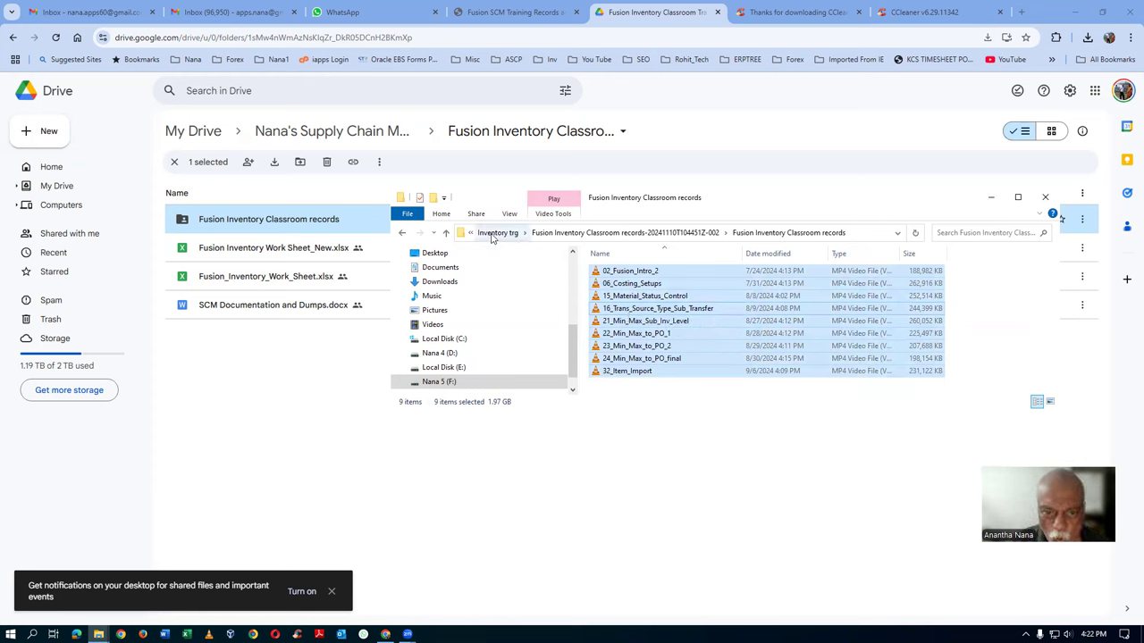
# Step: Paste the 002 videos into the Fusion Inventory Classroom records subfolder of the extracted 001 folder and look over the combined list
pyautogui.click(446, 234)
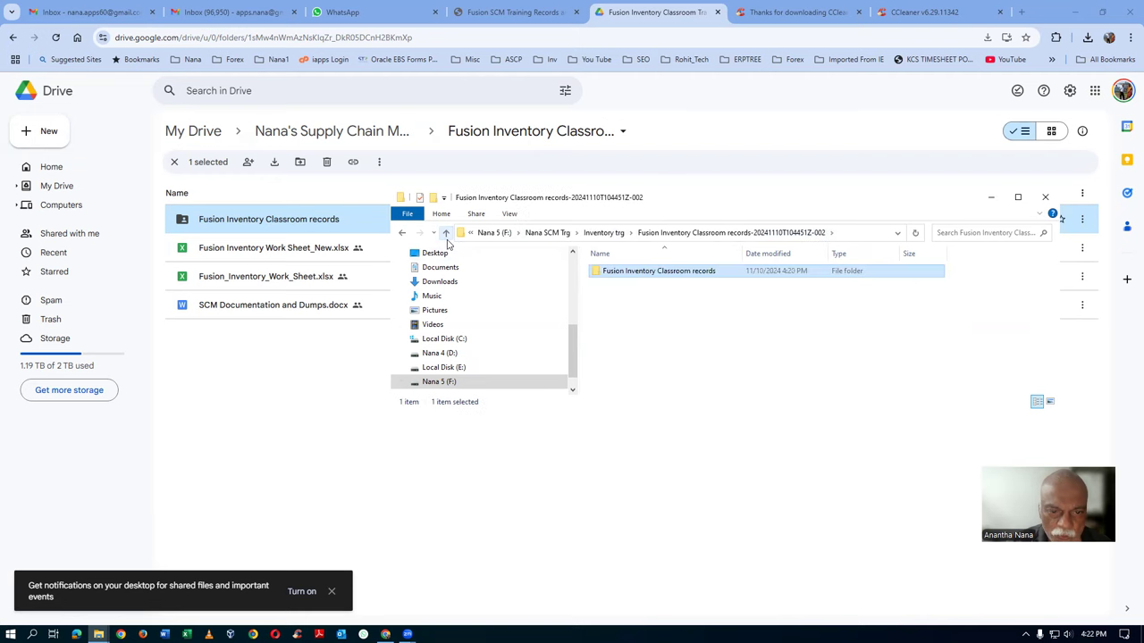
pyautogui.click(446, 233)
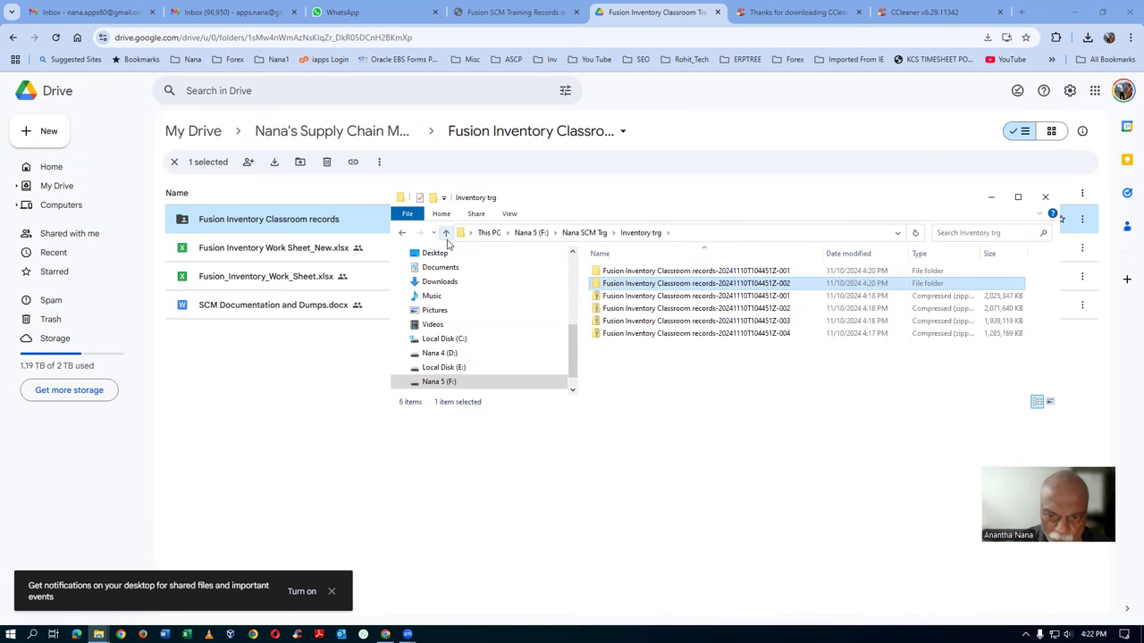
pyautogui.click(761, 272)
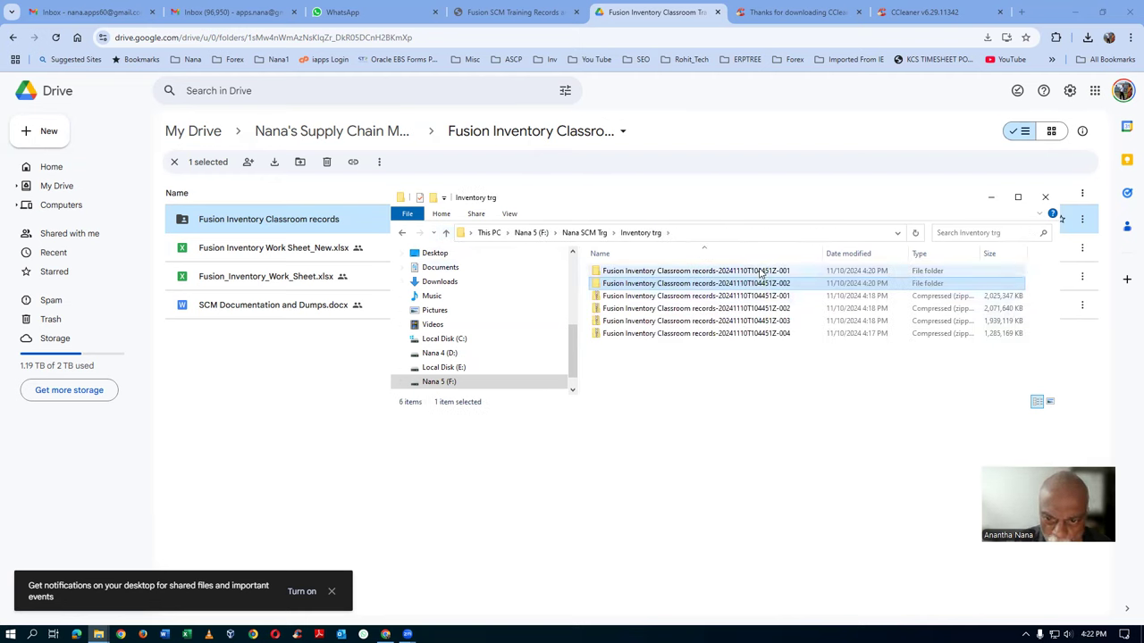
pyautogui.doubleClick(762, 272)
pyautogui.doubleClick(700, 272)
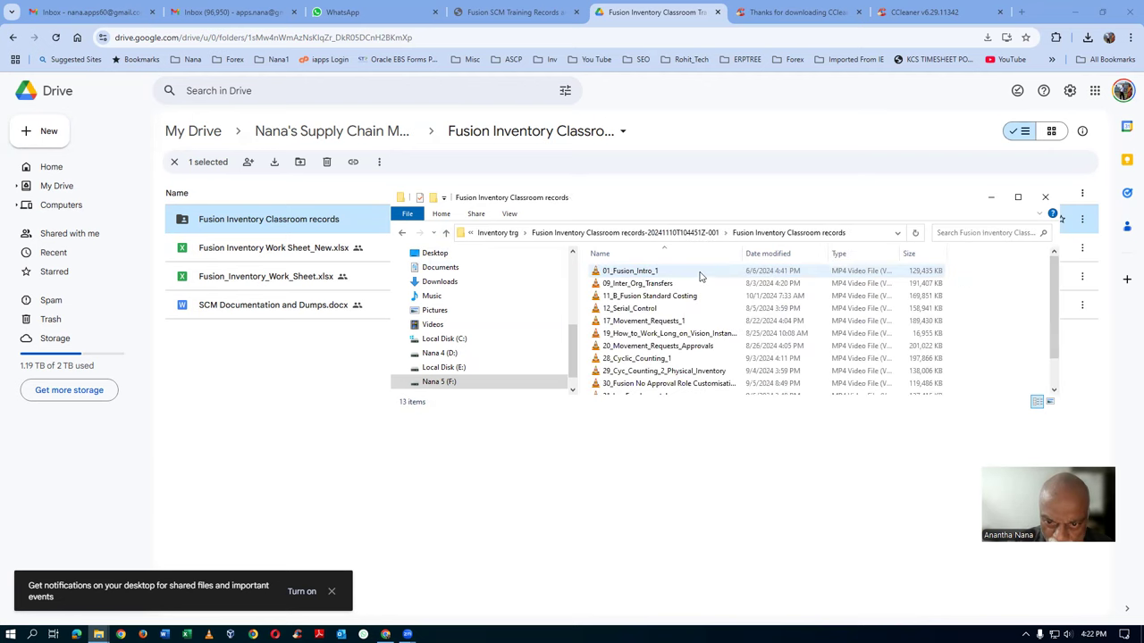
pyautogui.click(684, 421)
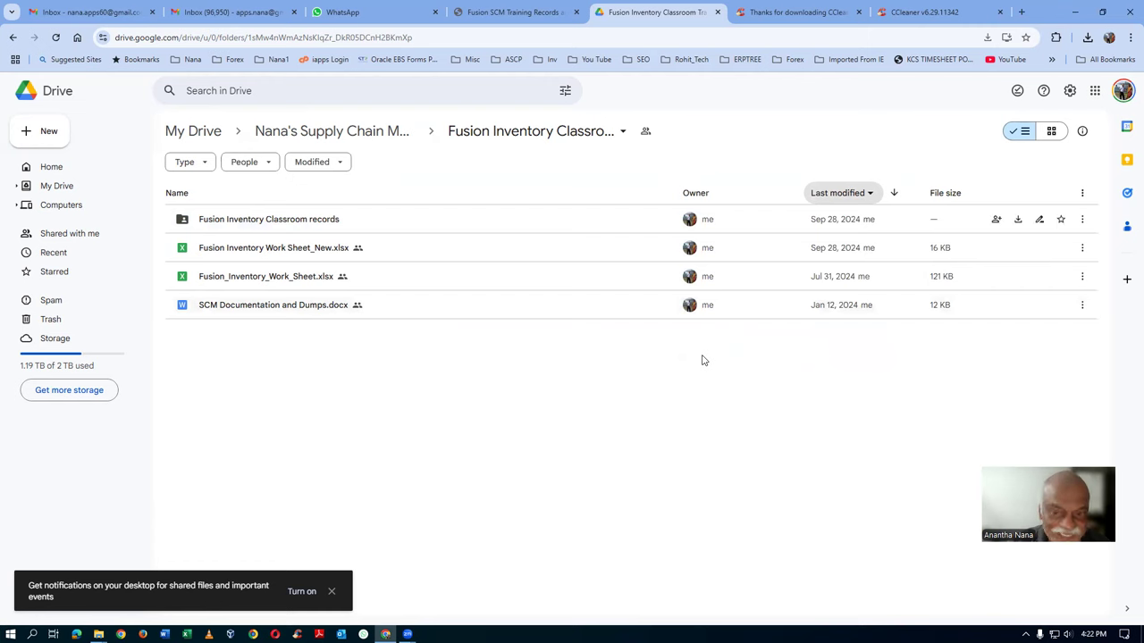
pyautogui.hotkey('alt', 'Tab')
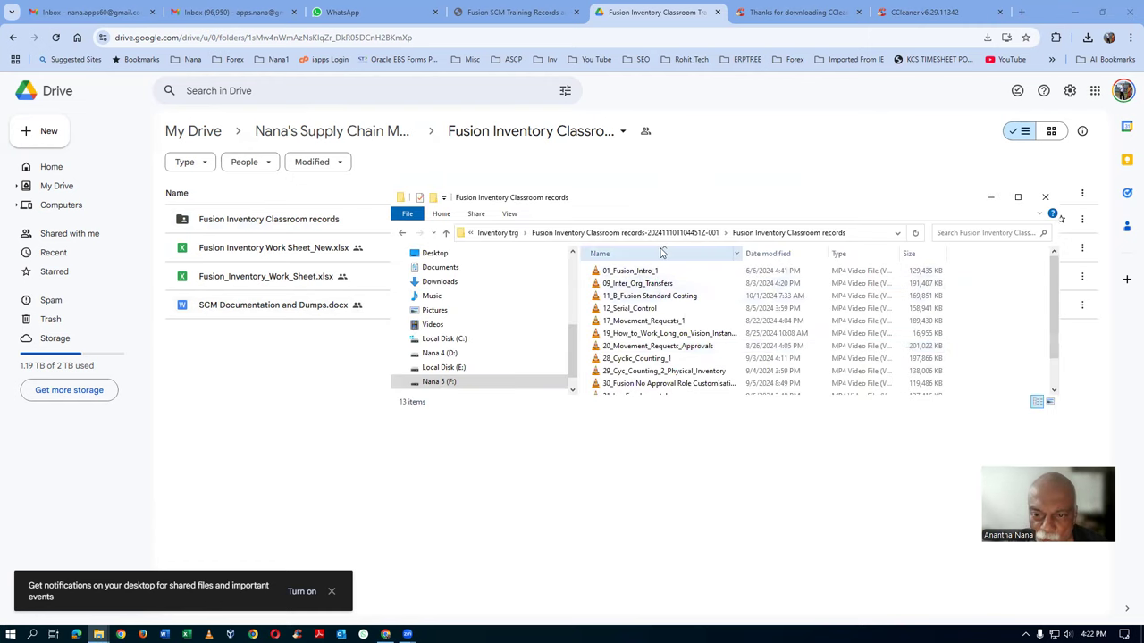
pyautogui.click(661, 235)
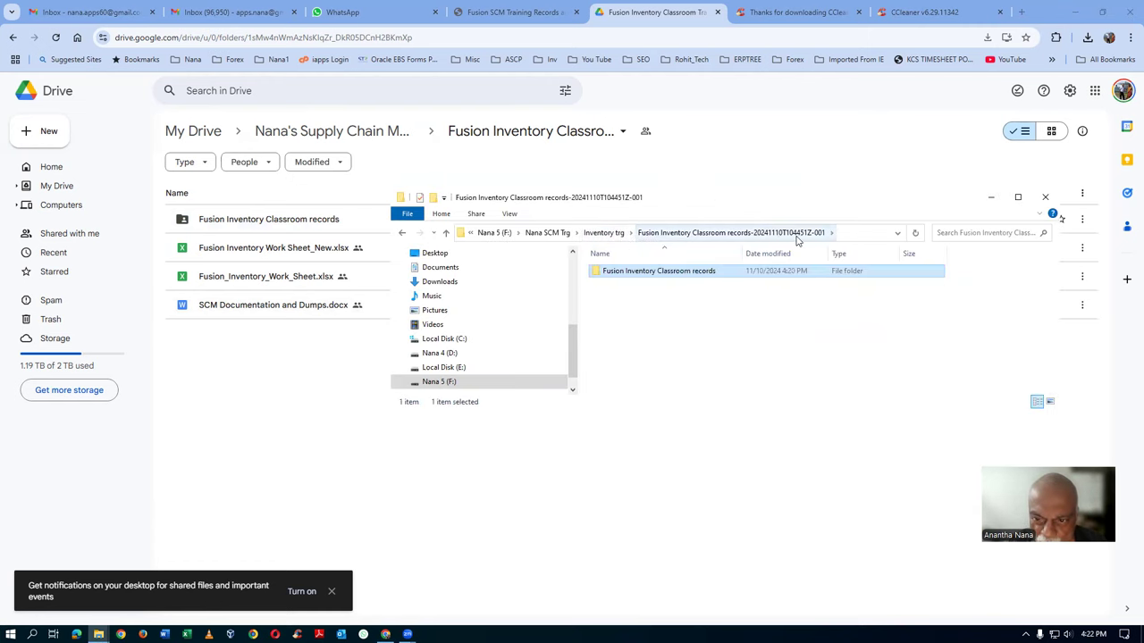
pyautogui.doubleClick(713, 272)
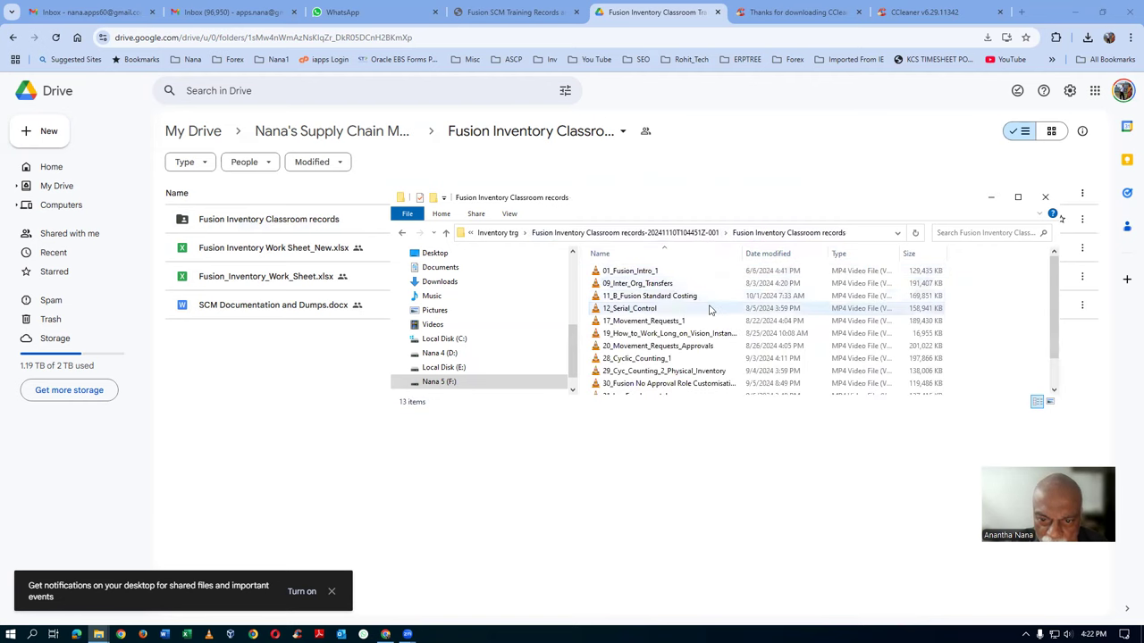
pyautogui.click(711, 308)
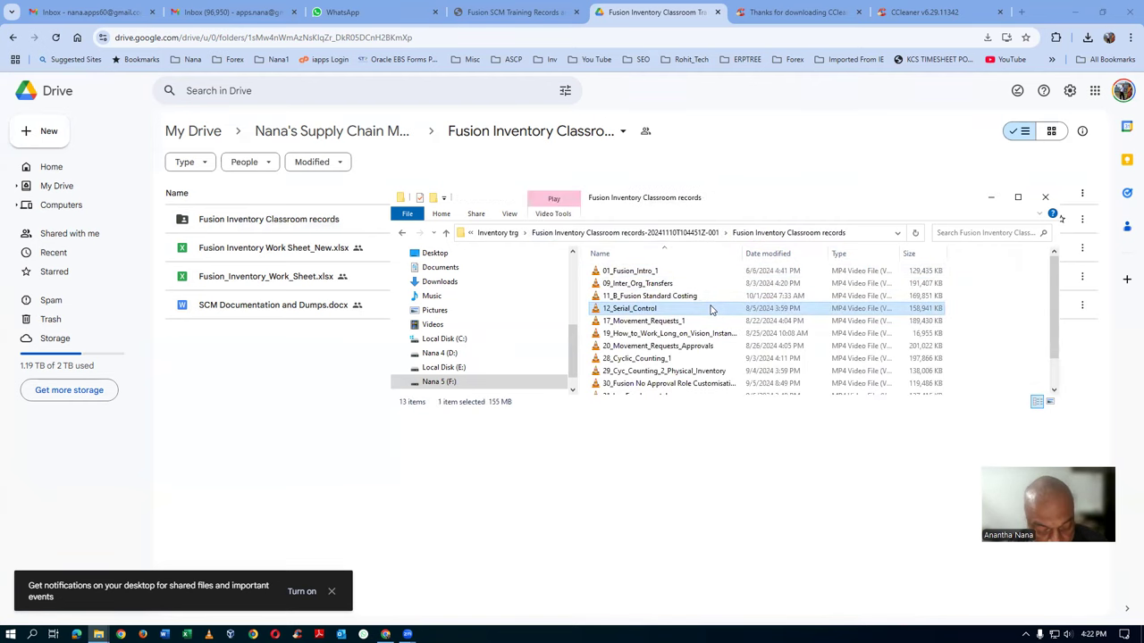
pyautogui.hotkey('ctrl', 'v')
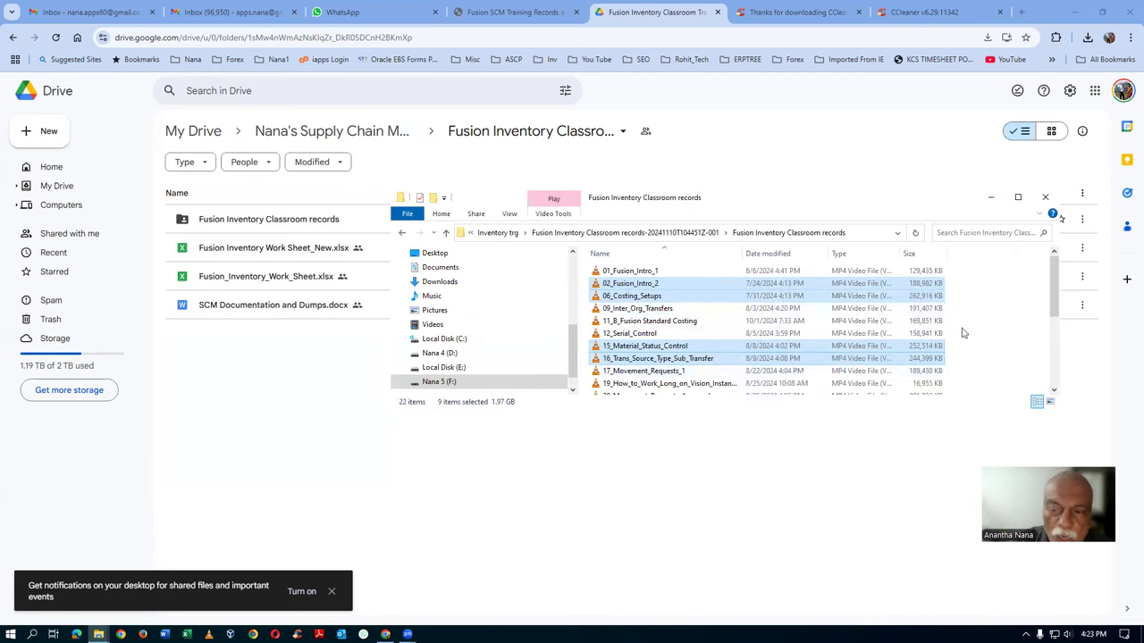
pyautogui.moveTo(1058, 299); pyautogui.dragTo(1063, 277)
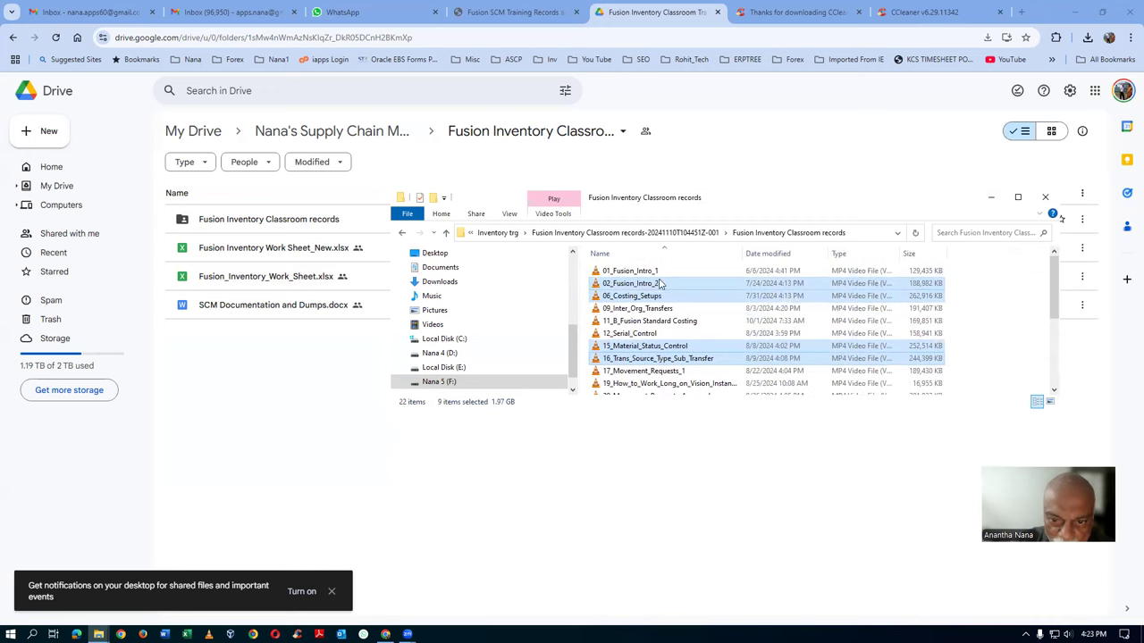
# Step: Return to Inventory trg and extract the Fusion Inventory Classroom records 003 and 004 zips with 7-Zip into their own subfolders
pyautogui.click(497, 237)
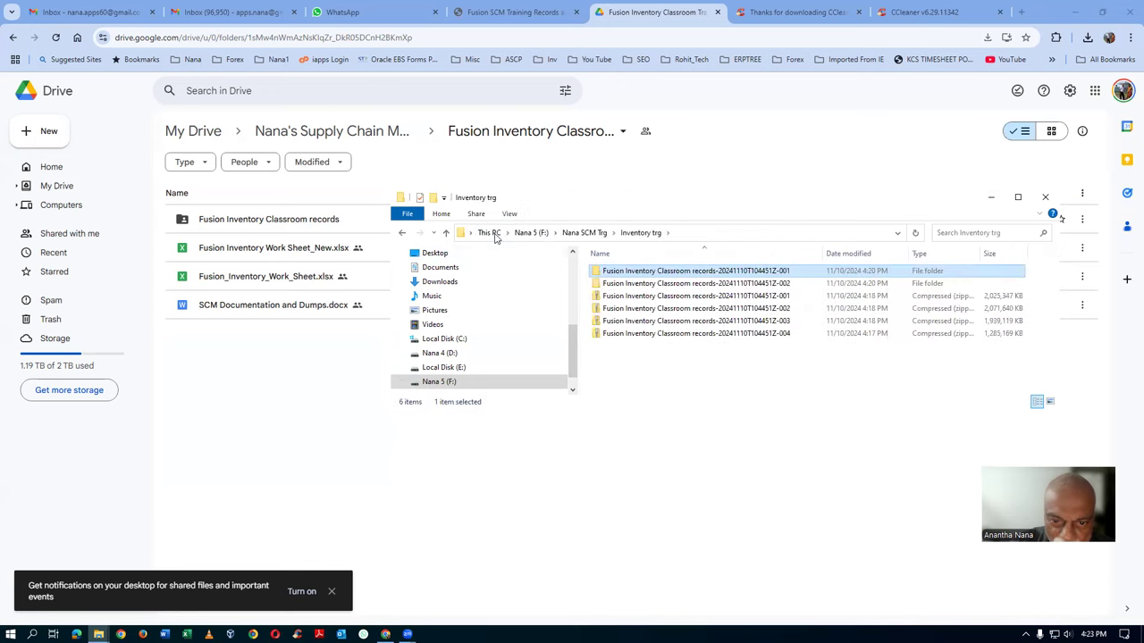
pyautogui.click(715, 324)
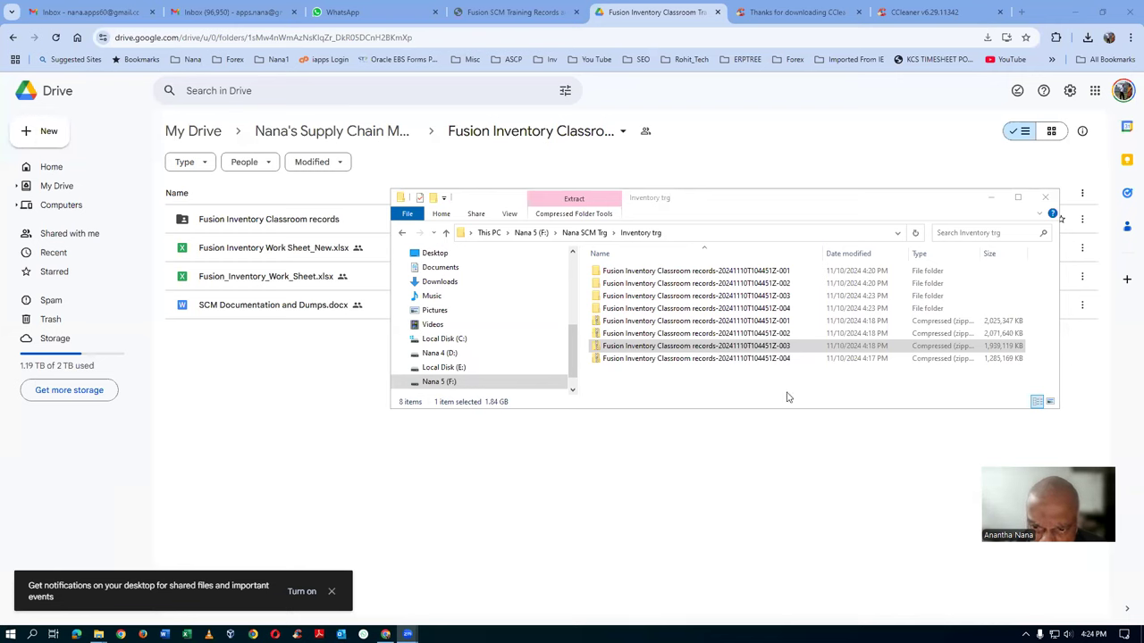
# Step: Place all videos from the extracted 003 folder's Fusion Inventory Classroom records subfolder on the clipboard
pyautogui.doubleClick(657, 297)
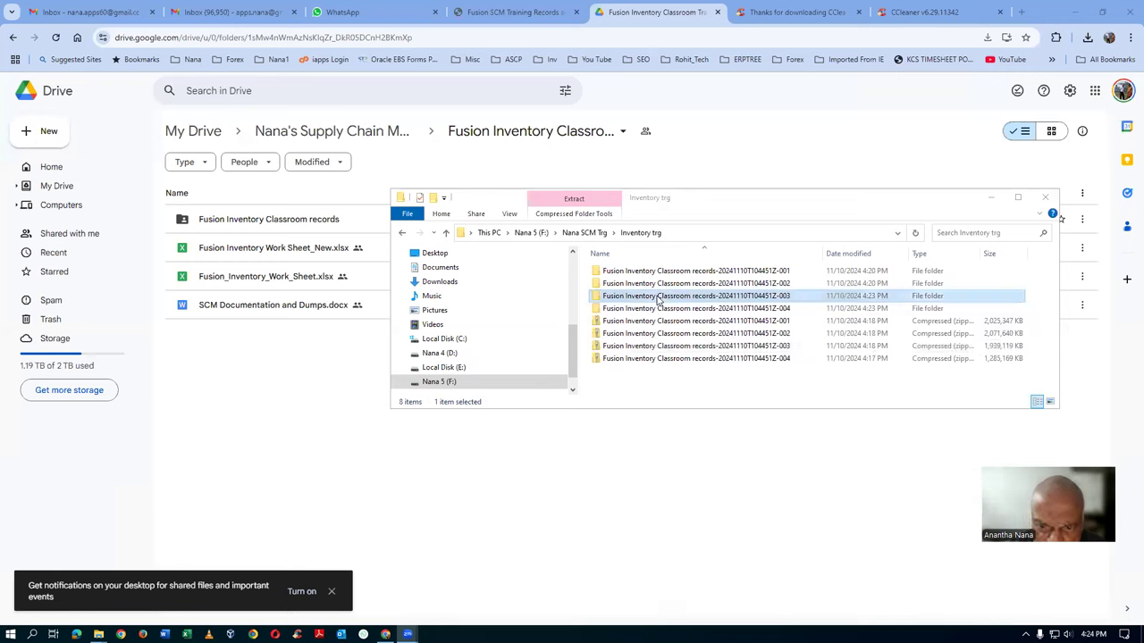
pyautogui.click(658, 278)
pyautogui.doubleClick(658, 278)
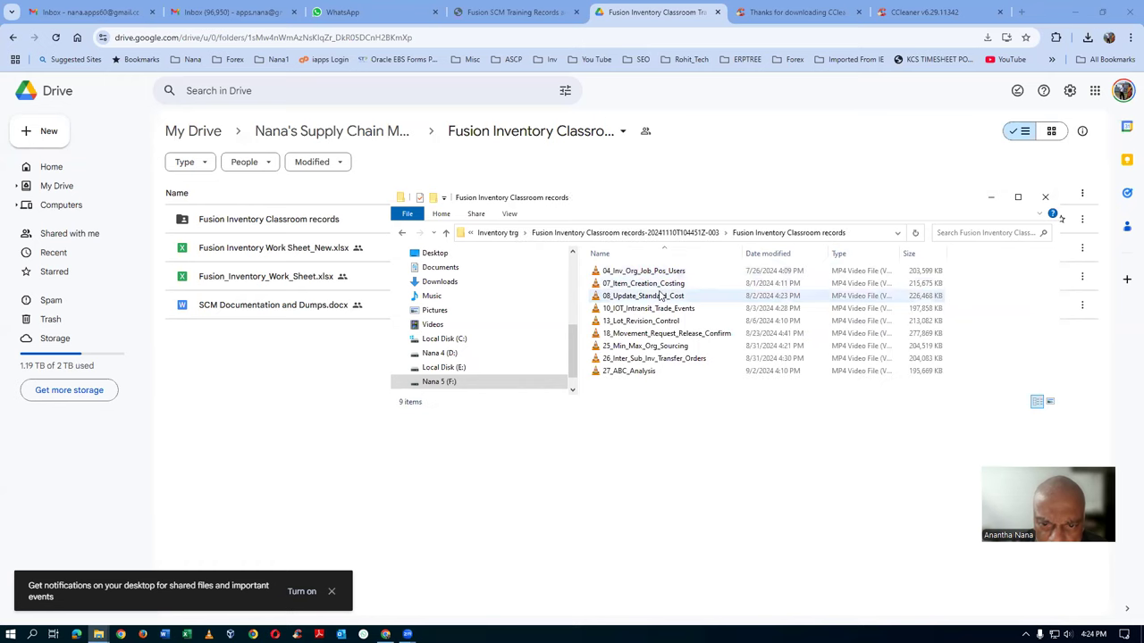
pyautogui.click(661, 295)
pyautogui.hotkey('ctrl', 'a')
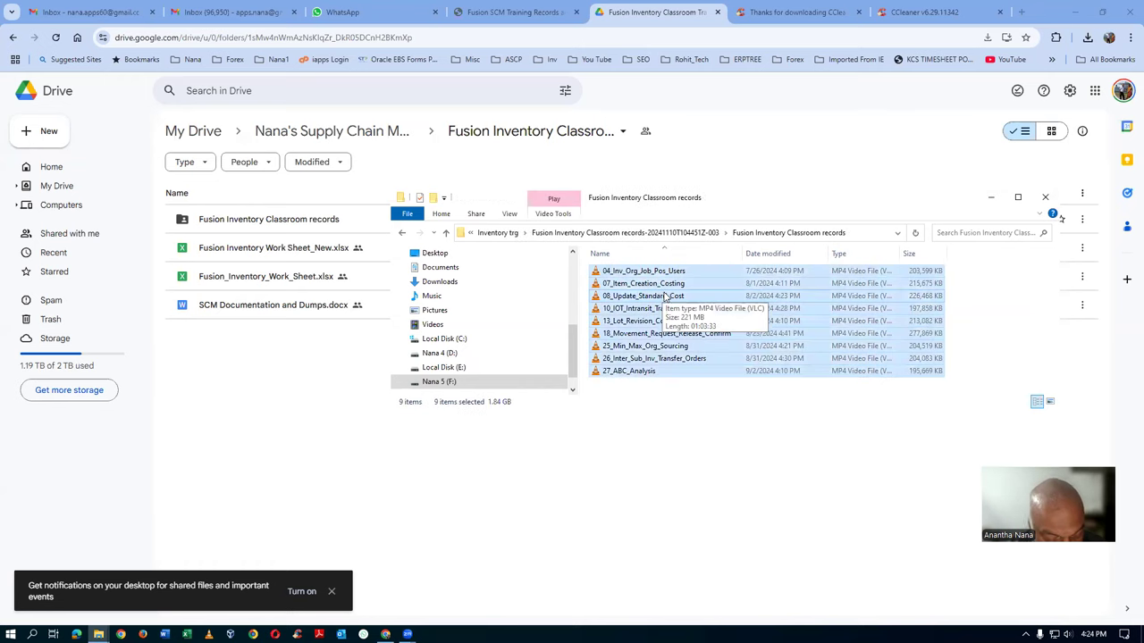
# Step: Paste the 003 videos into the Fusion Inventory Classroom records subfolder of the extracted 001 folder
pyautogui.click(445, 234)
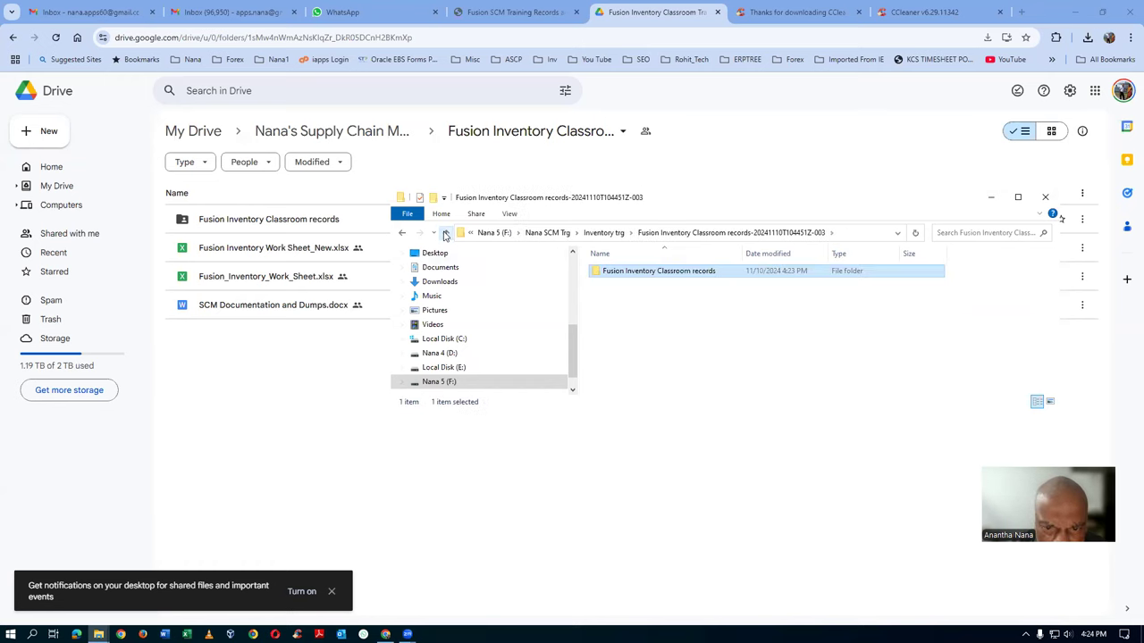
pyautogui.click(445, 234)
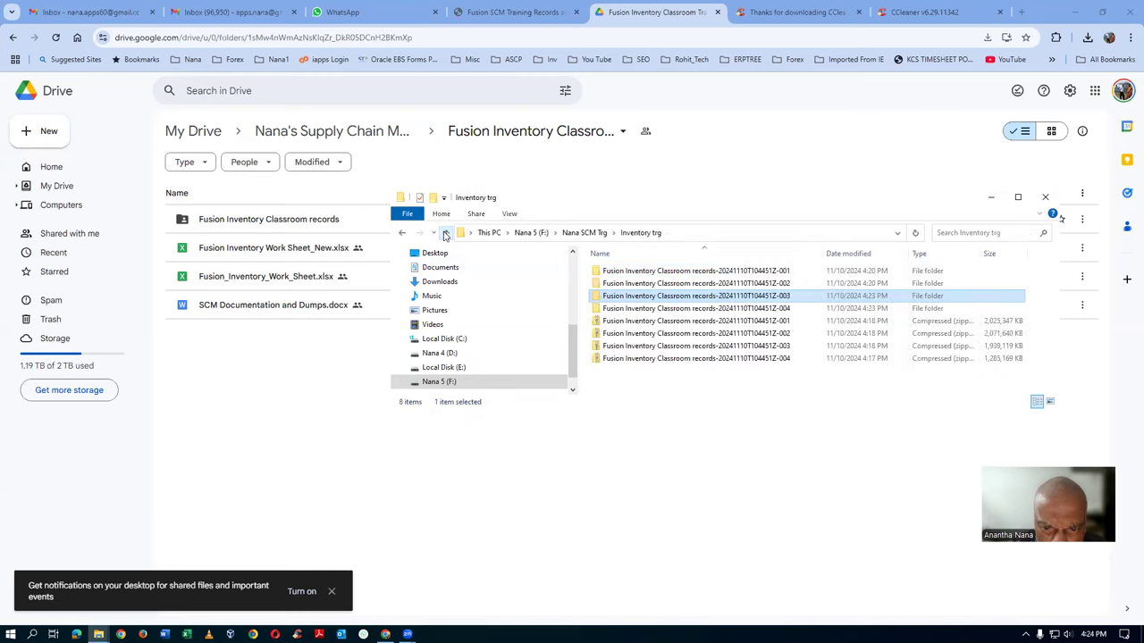
pyautogui.doubleClick(662, 273)
pyautogui.doubleClick(661, 272)
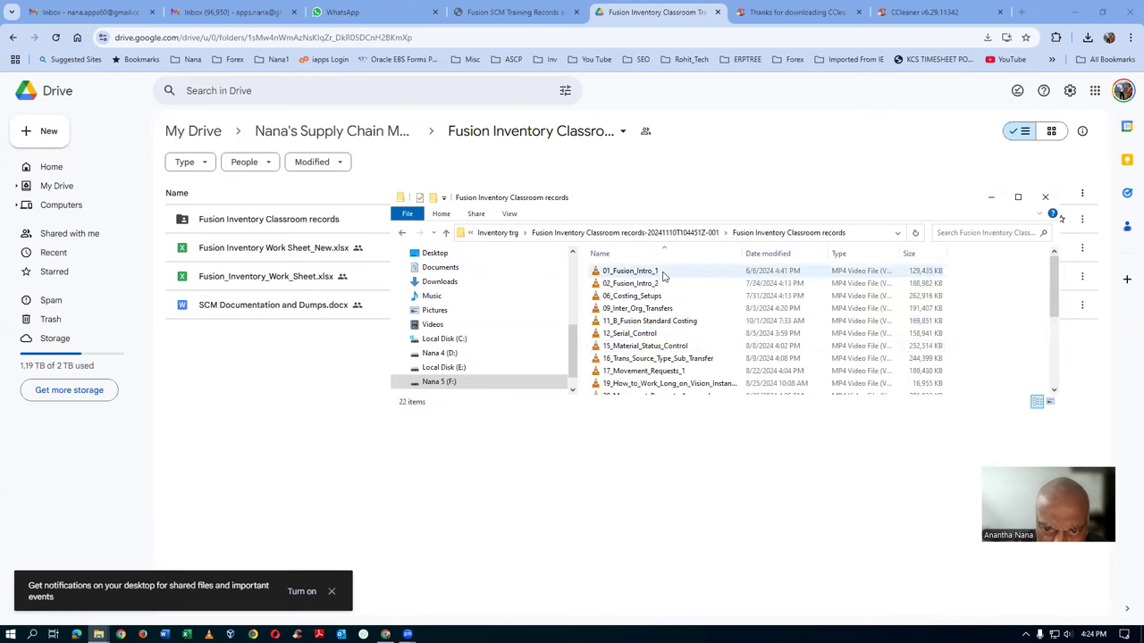
pyautogui.click(666, 347)
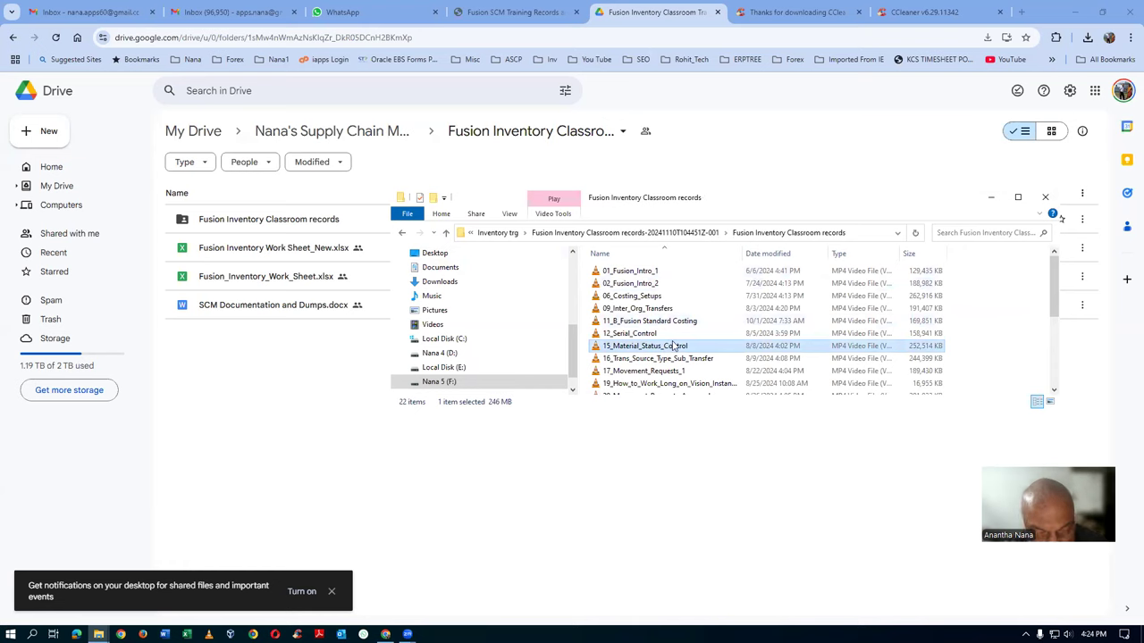
pyautogui.hotkey('ctrl', 'v')
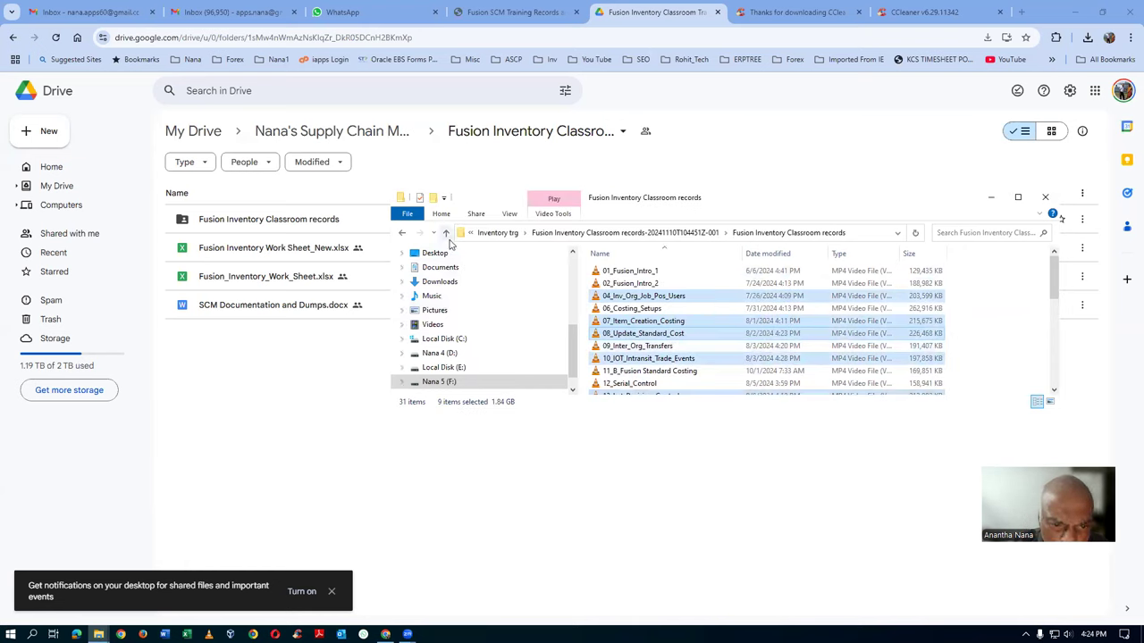
# Step: Place all videos from the extracted 004 folder's Fusion Inventory Classroom records subfolder on the clipboard and return to Inventory trg
pyautogui.click(448, 236)
pyautogui.click(447, 234)
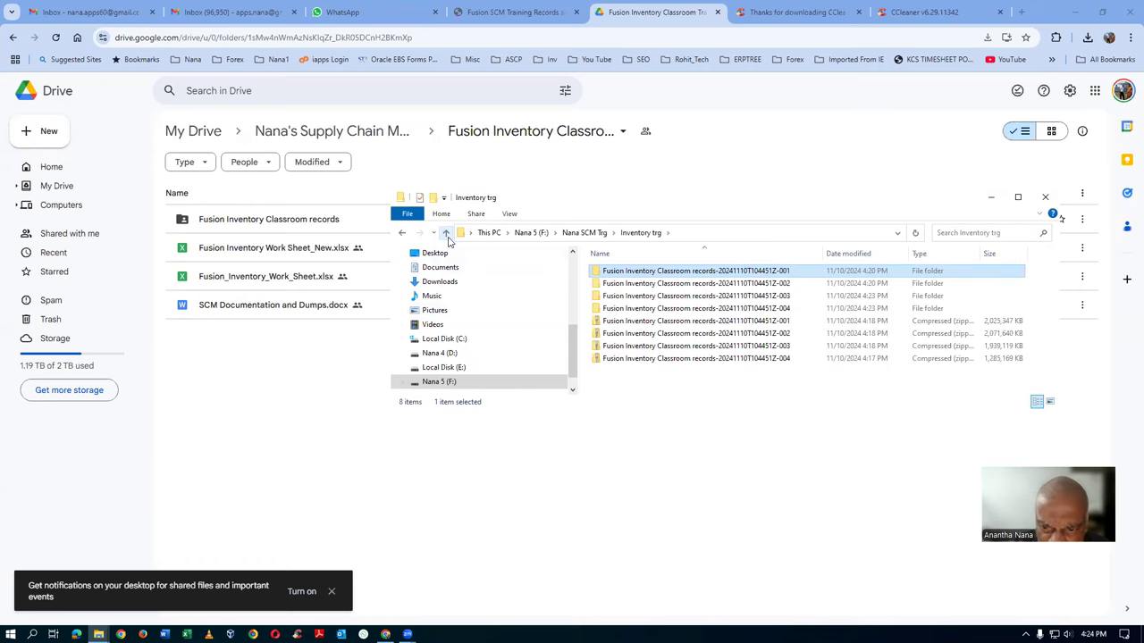
pyautogui.click(688, 309)
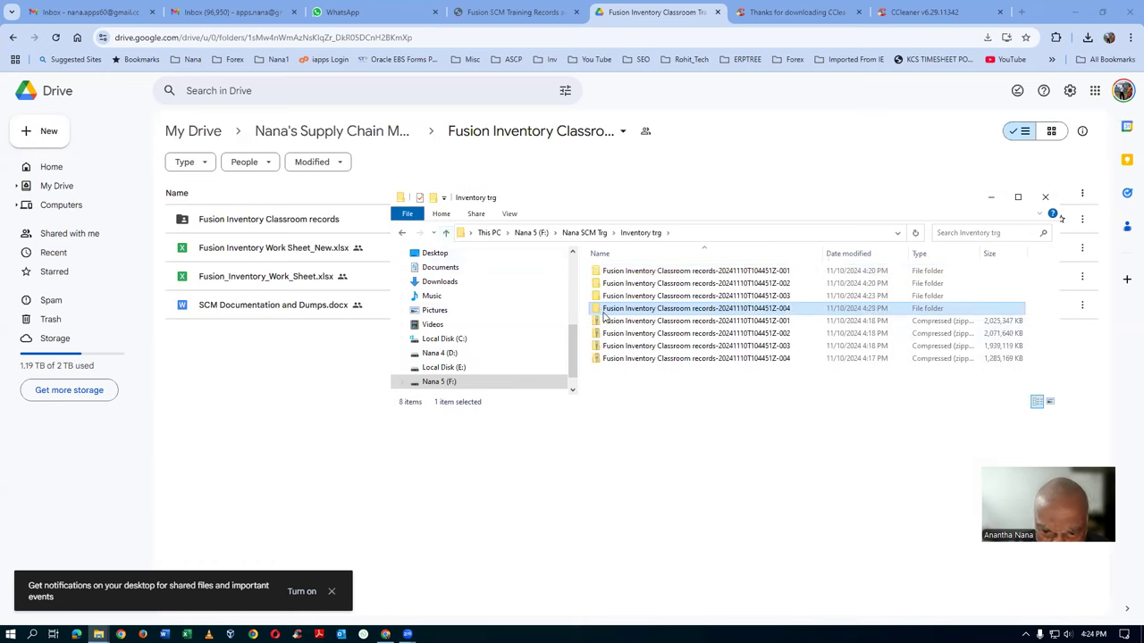
pyautogui.doubleClick(650, 310)
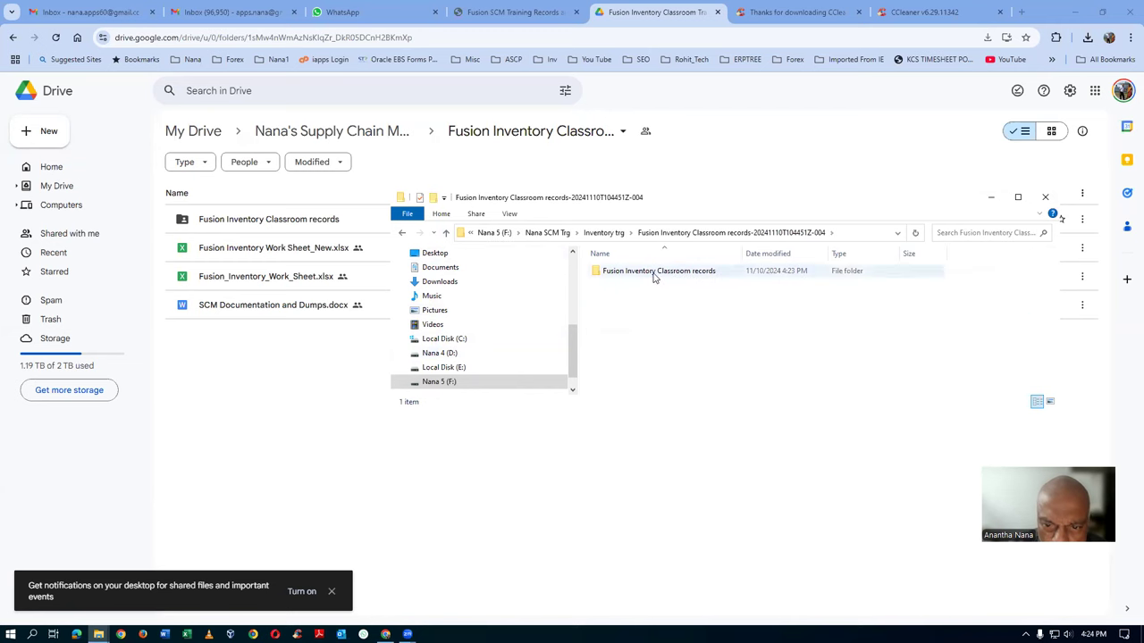
pyautogui.doubleClick(653, 272)
pyautogui.click(654, 275)
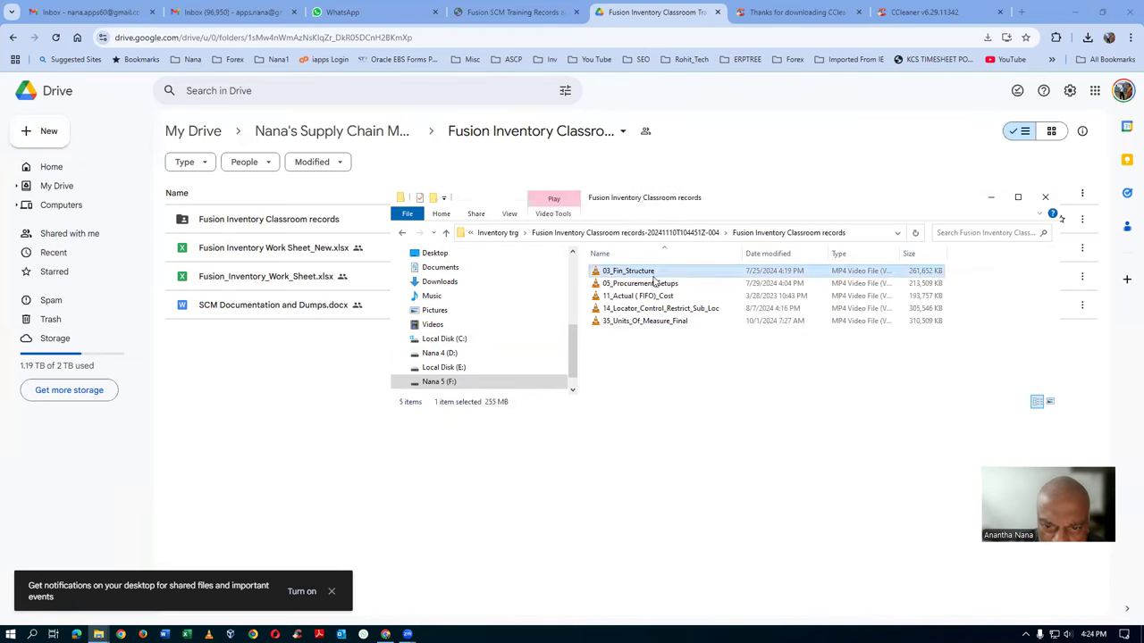
pyautogui.hotkey('ctrl', 'a')
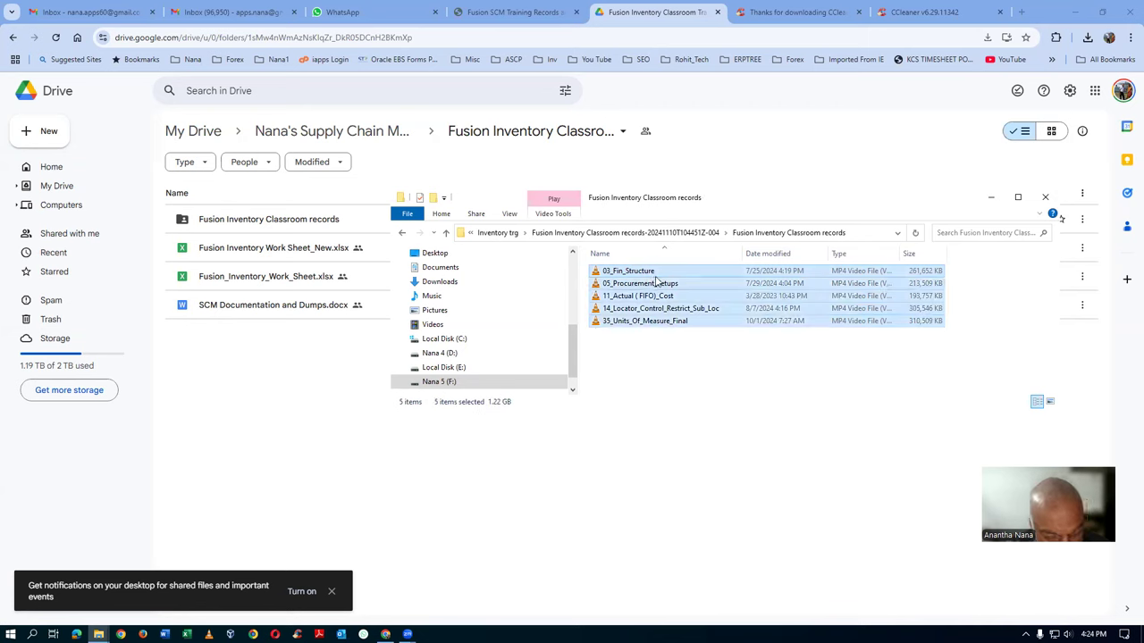
pyautogui.click(445, 233)
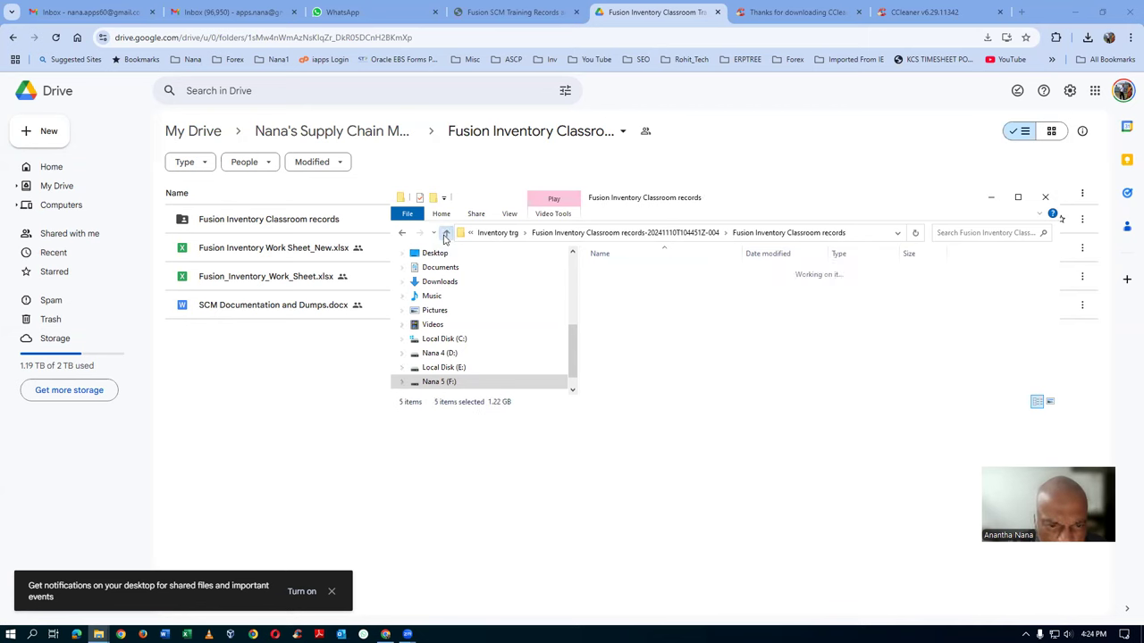
pyautogui.click(445, 234)
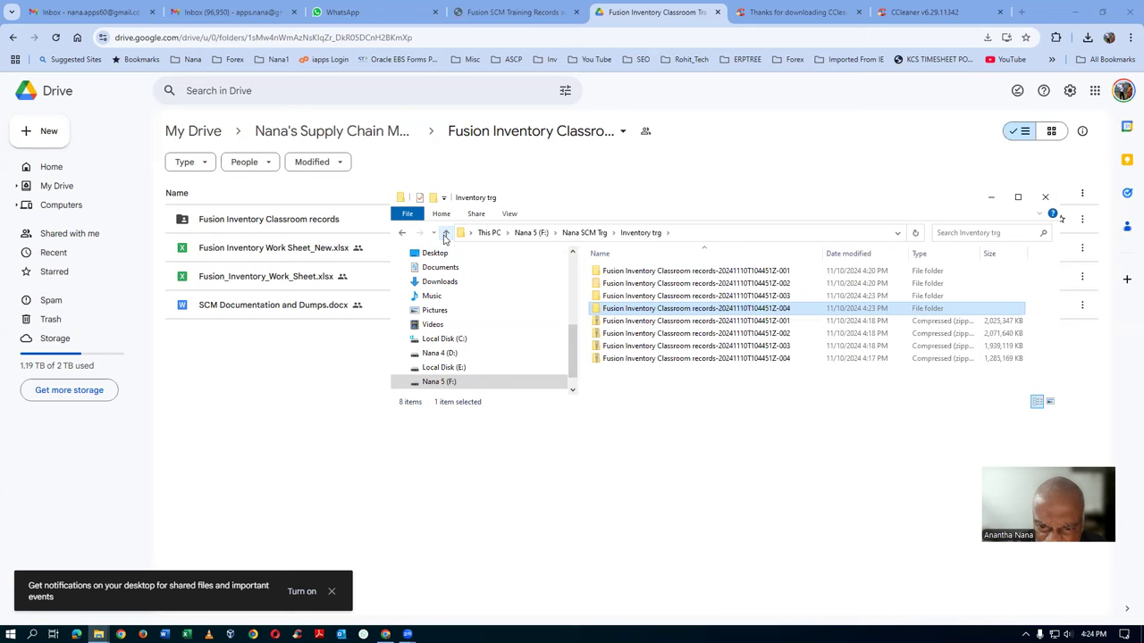
# Step: Paste the 004 videos into the Fusion Inventory Classroom records subfolder of the extracted 001 folder
pyautogui.doubleClick(689, 270)
pyautogui.doubleClick(688, 271)
pyautogui.click(670, 360)
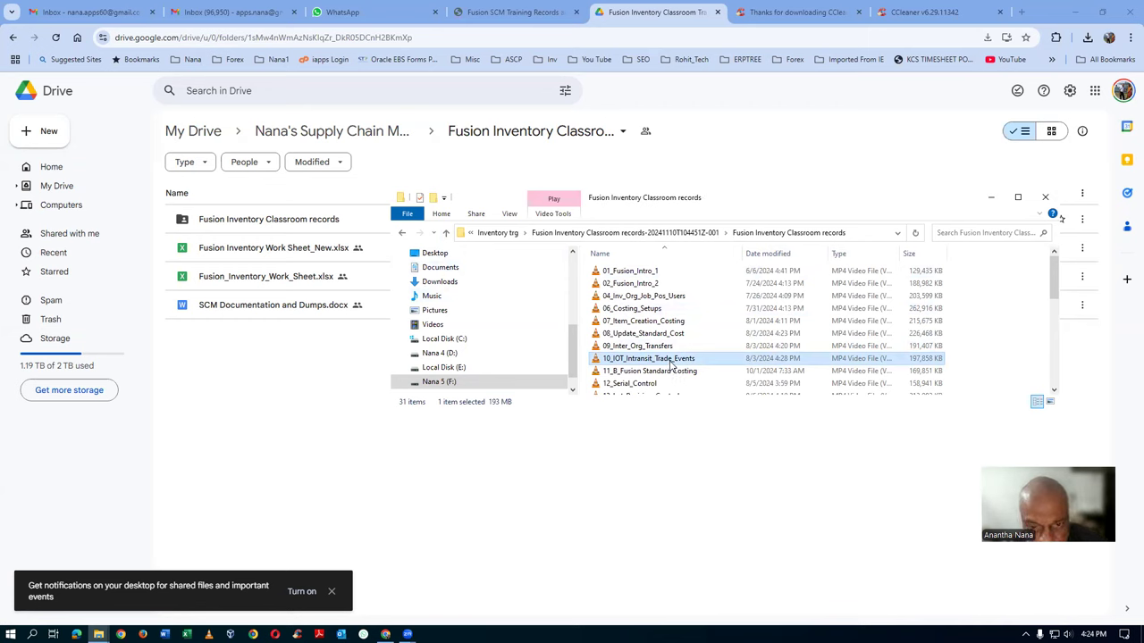
pyautogui.hotkey('ctrl', 'v')
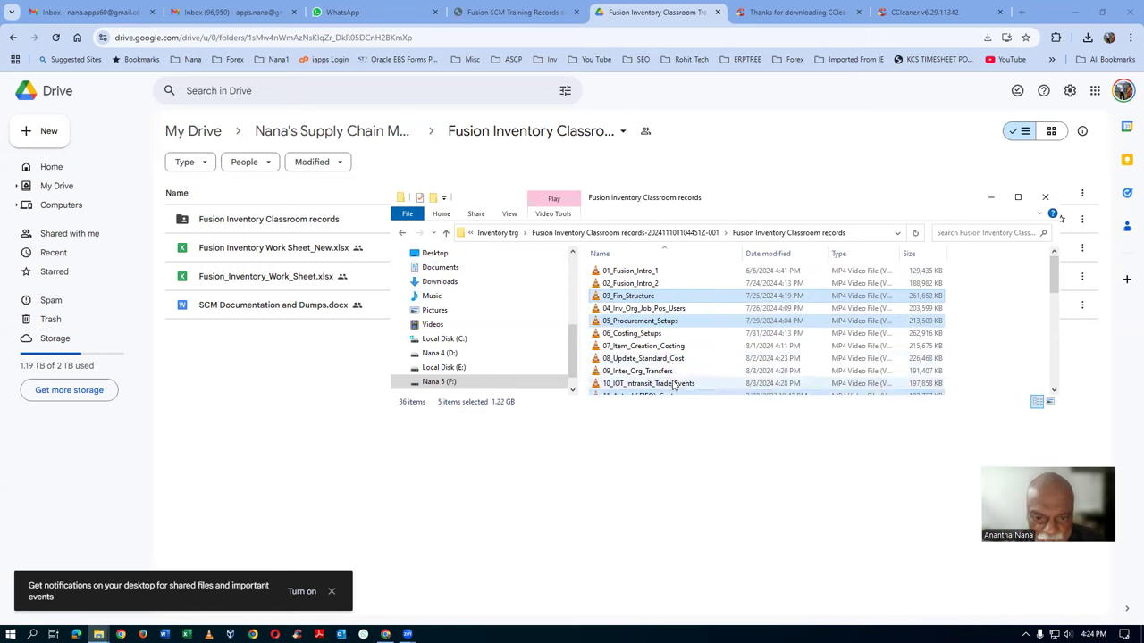
# Step: Reopen the 001 folder's Fusion Inventory Classroom records subfolder and check the numbered sequence of videos through to the last one
pyautogui.click(446, 232)
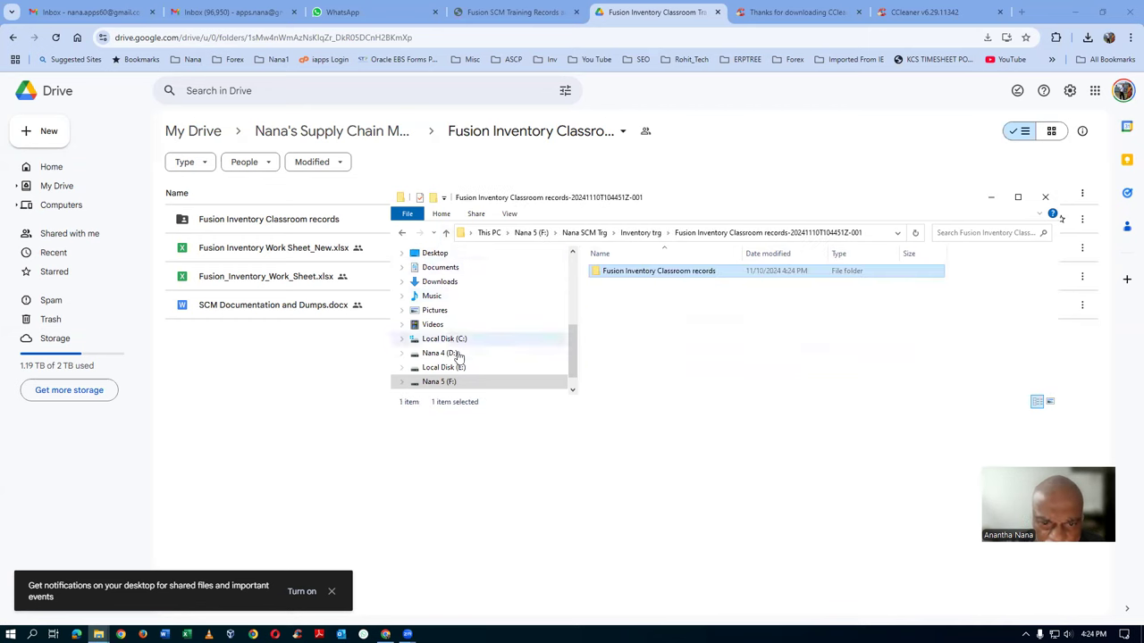
pyautogui.doubleClick(653, 276)
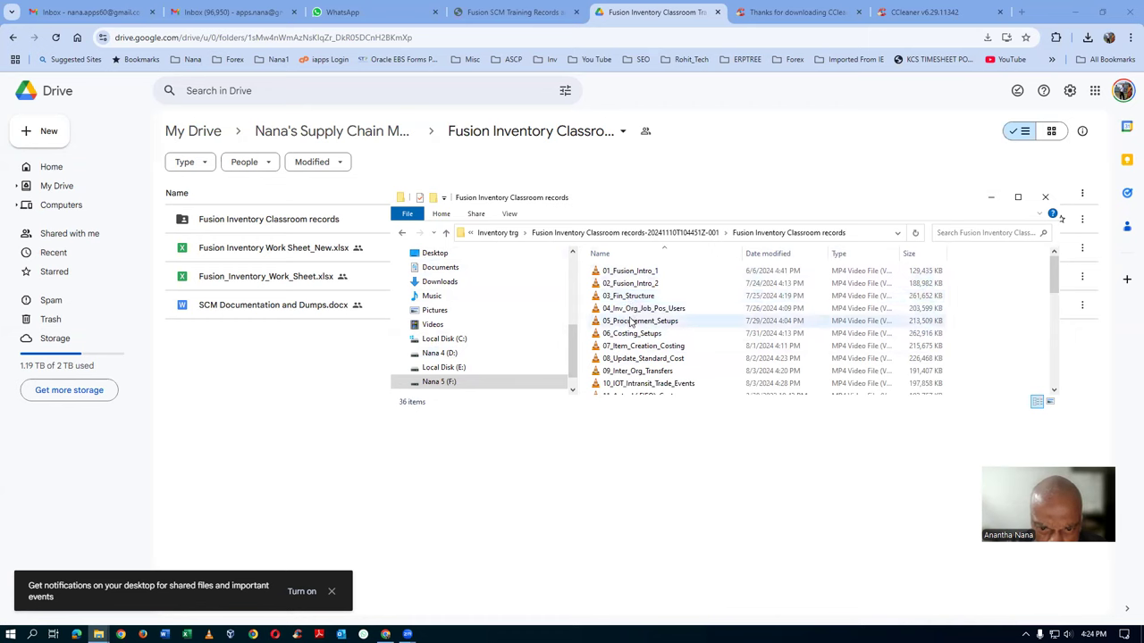
pyautogui.scroll(-3, 637, 357)
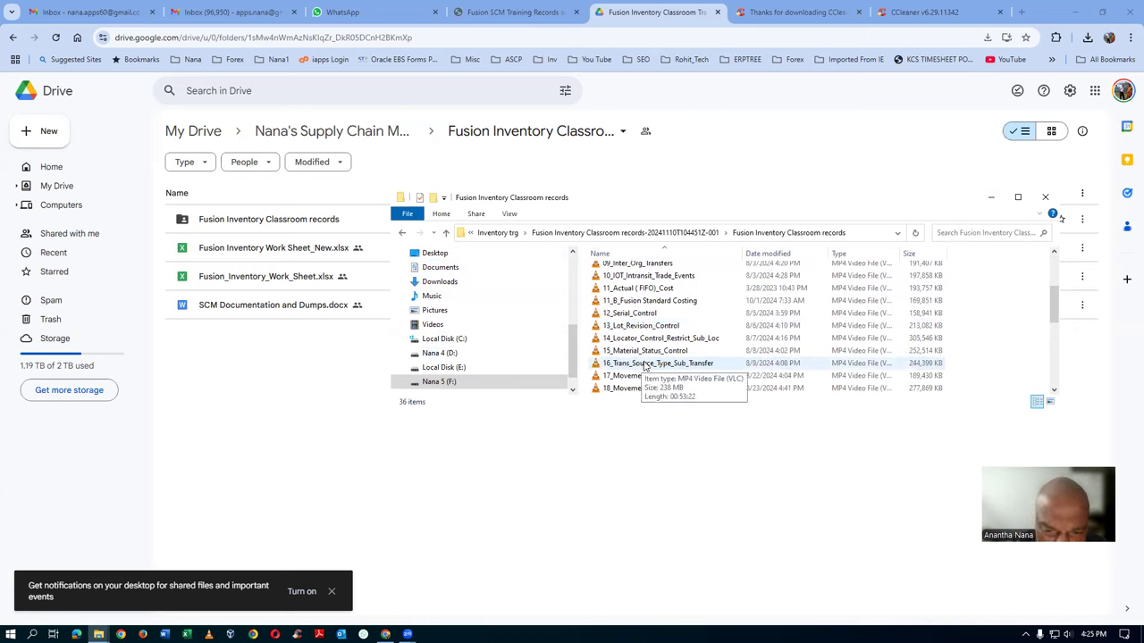
pyautogui.scroll(-2, 644, 366)
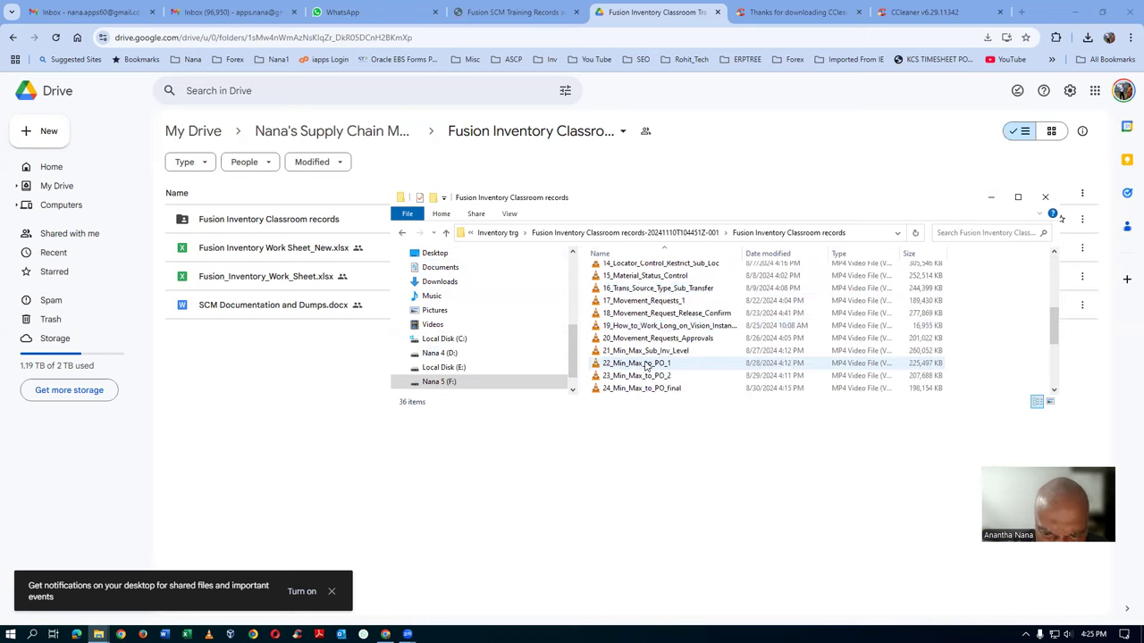
pyautogui.scroll(-3, 645, 366)
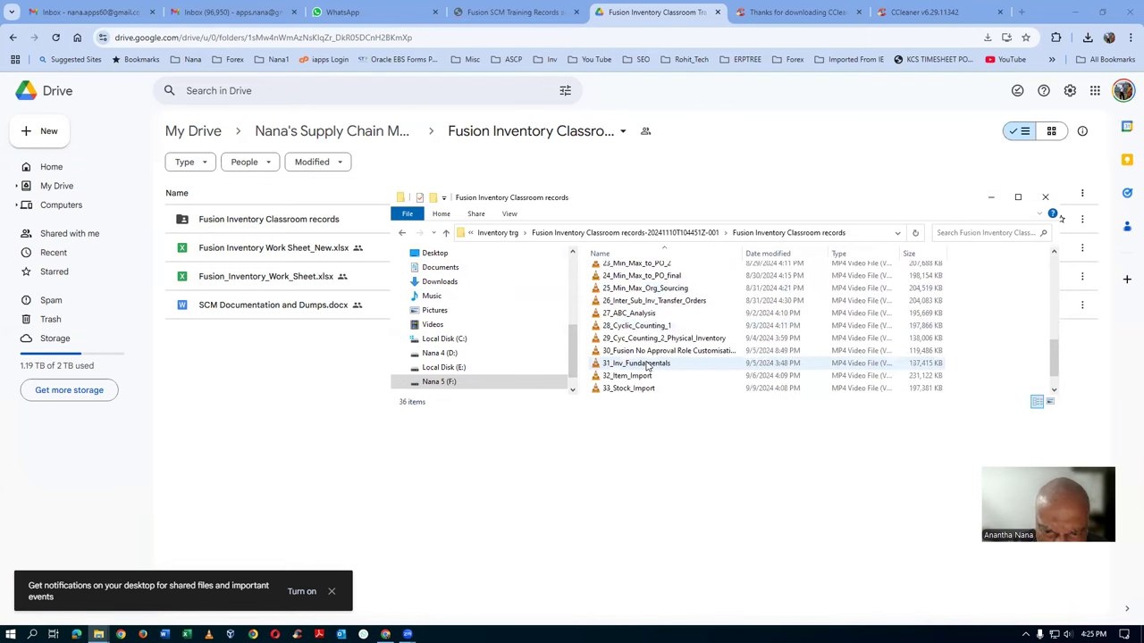
pyautogui.scroll(1, 647, 366)
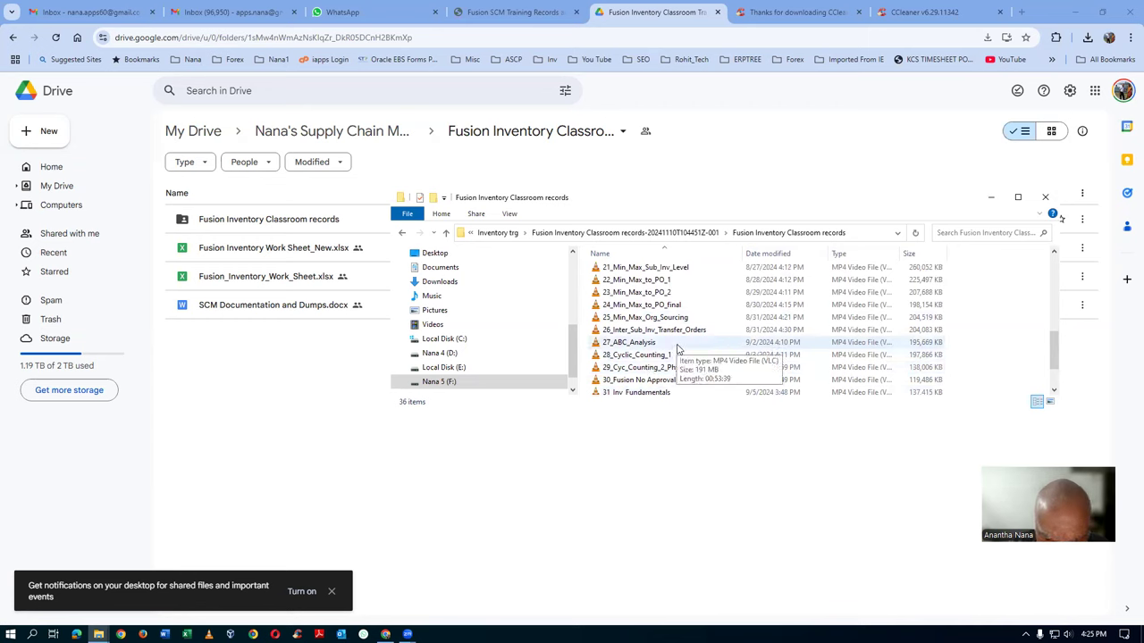
pyautogui.scroll(-2, 677, 348)
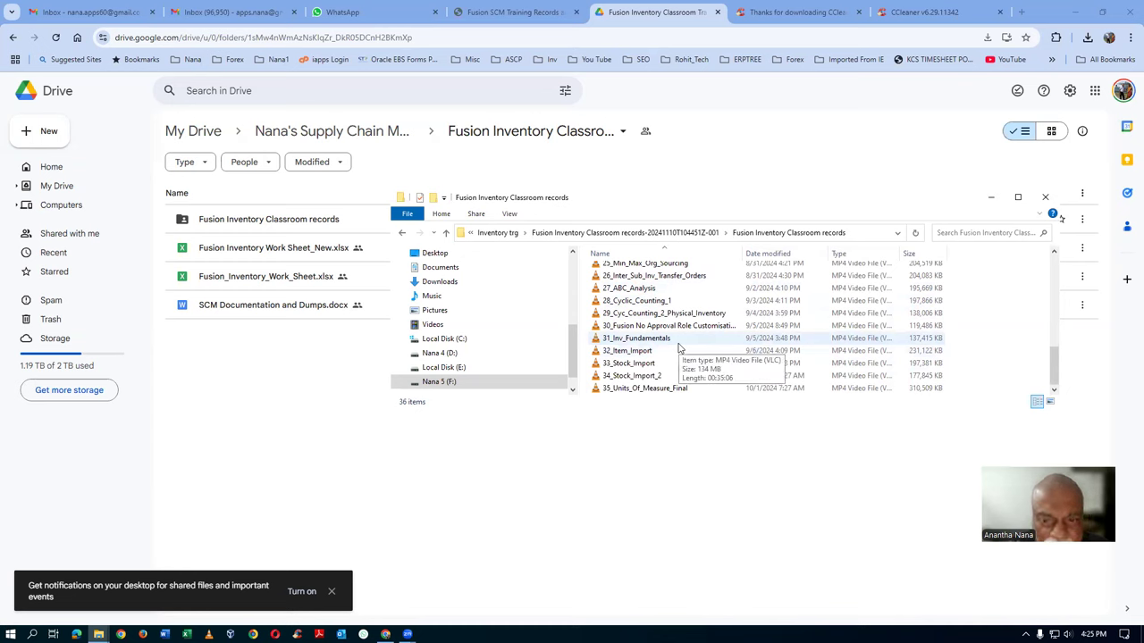
# Step: Copy the Fusion Inventory Classroom records subfolder from the extracted 001 folder into Inventory trg
pyautogui.click(446, 234)
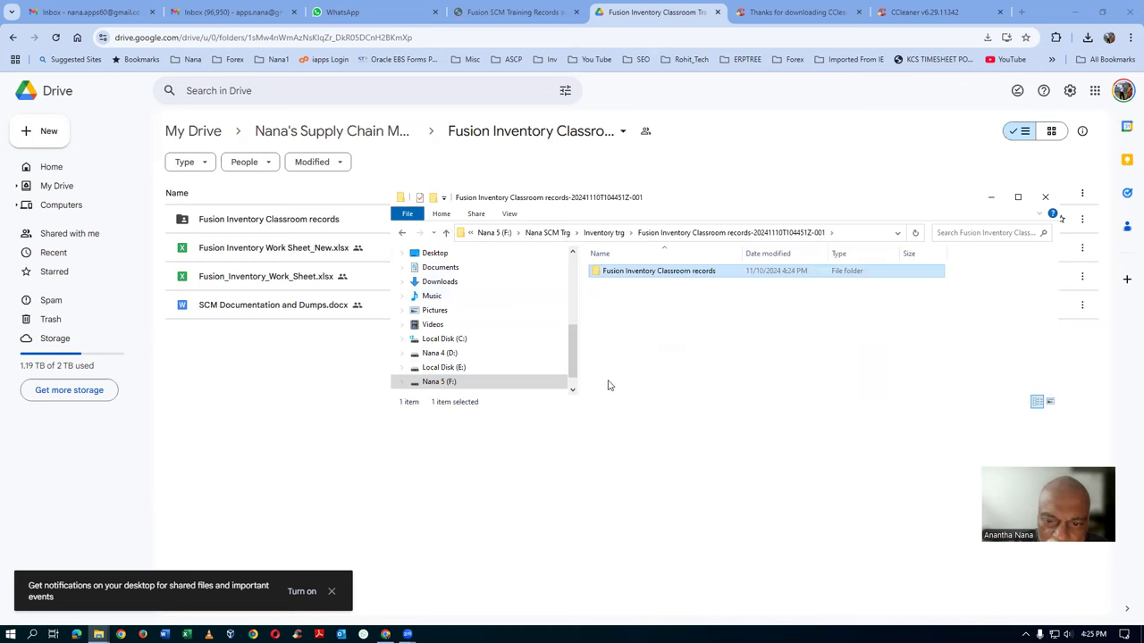
pyautogui.click(650, 274)
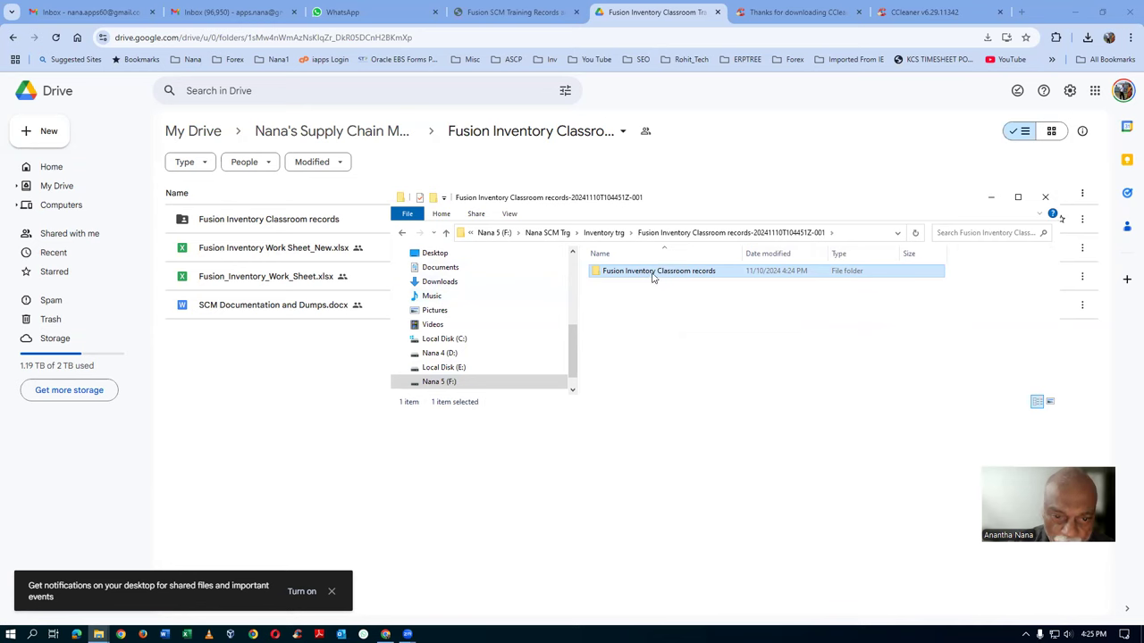
pyautogui.click(447, 233)
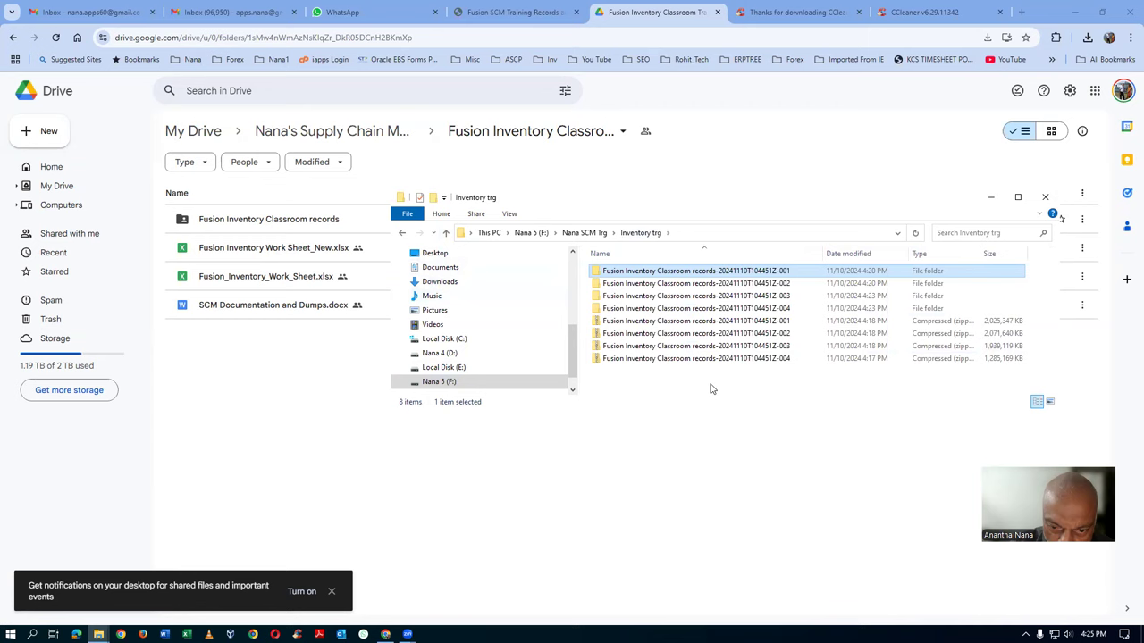
pyautogui.click(717, 377)
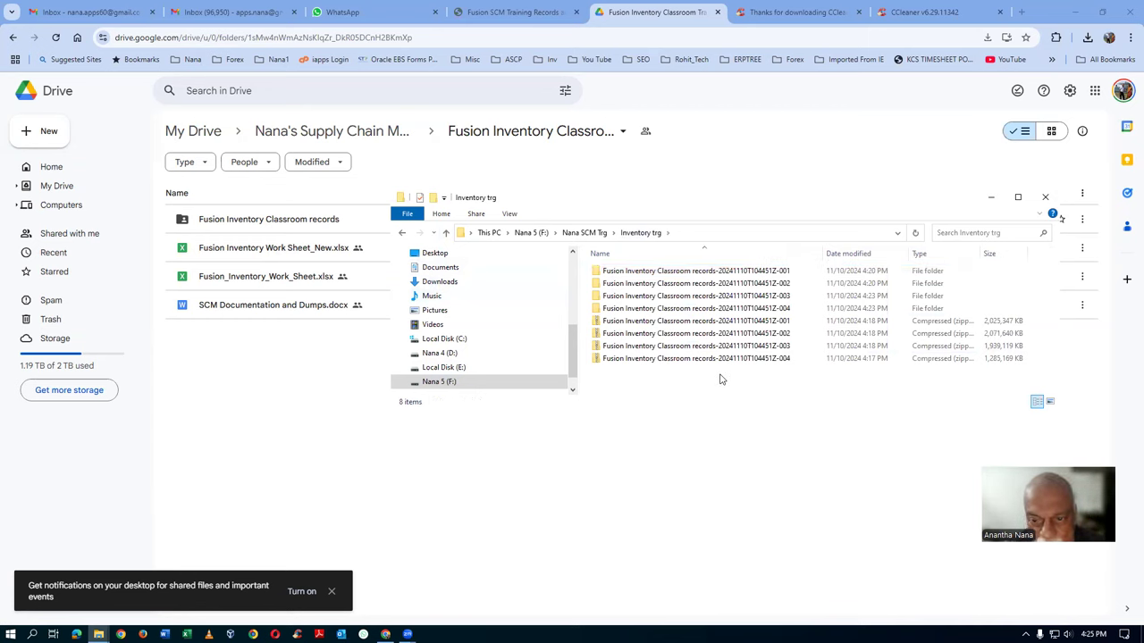
pyautogui.hotkey('ctrl', 'v')
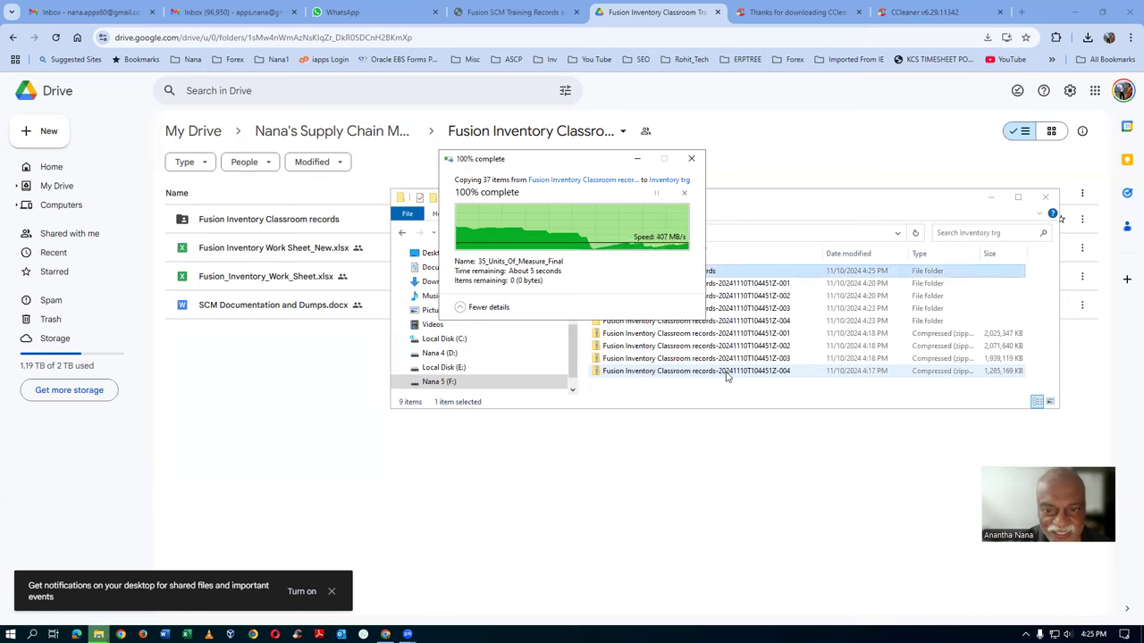
# Step: Permanently delete the four extracted folders and four zip files numbered 001 to 004 from Inventory trg
pyautogui.click(661, 284)
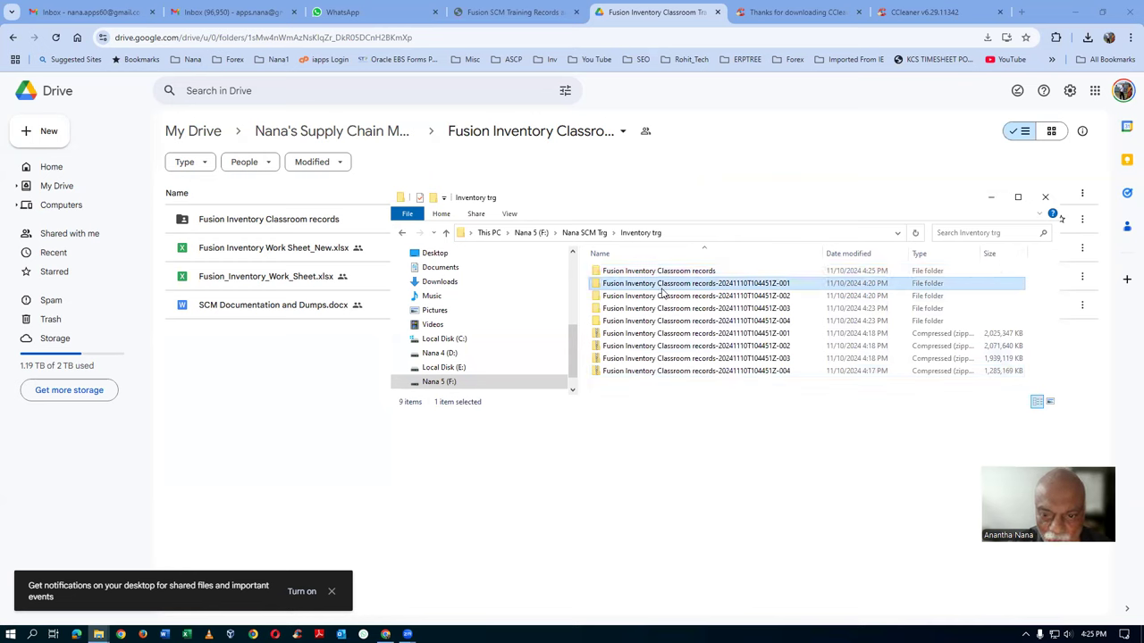
pyautogui.keyDown('shift'); pyautogui.click(686, 372); pyautogui.keyUp('shift')
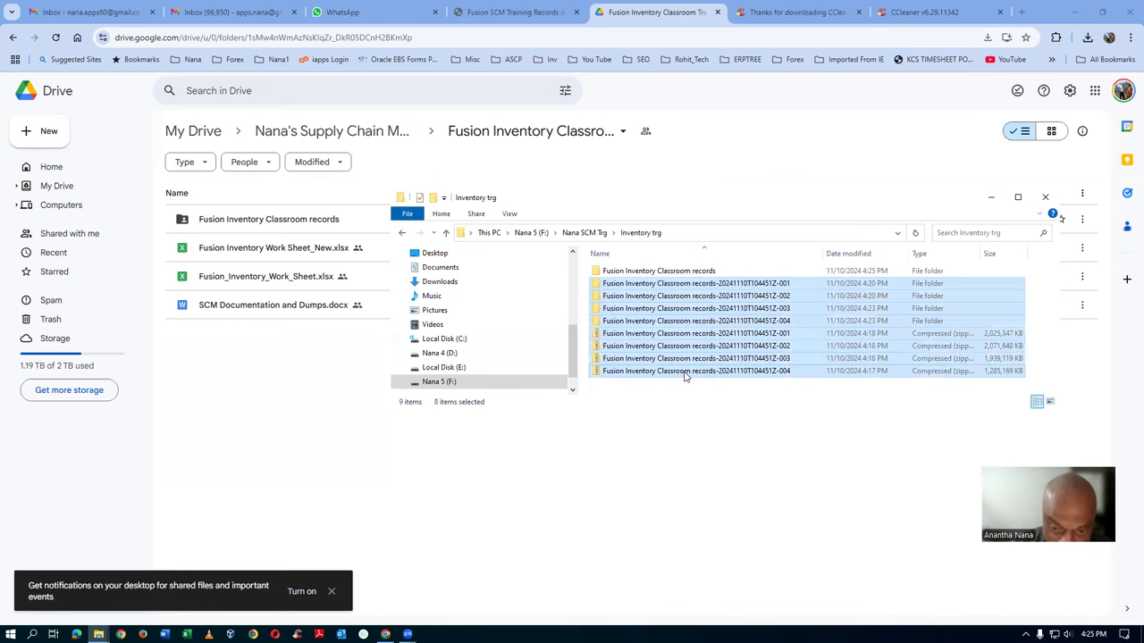
pyautogui.hotkey('shift', 'Delete')
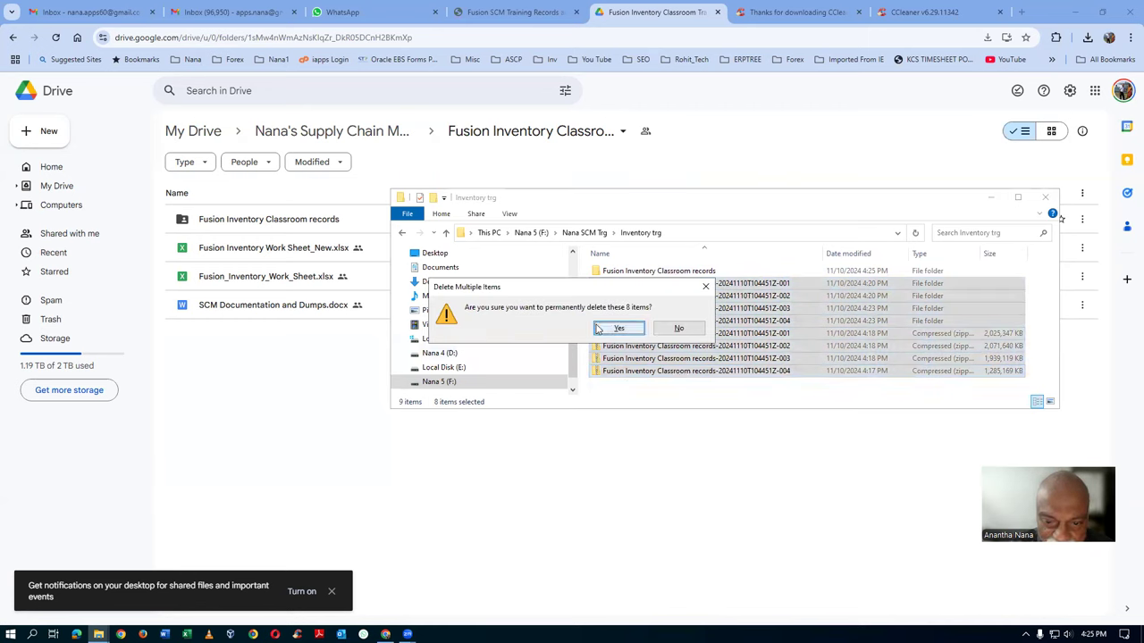
pyautogui.click(616, 329)
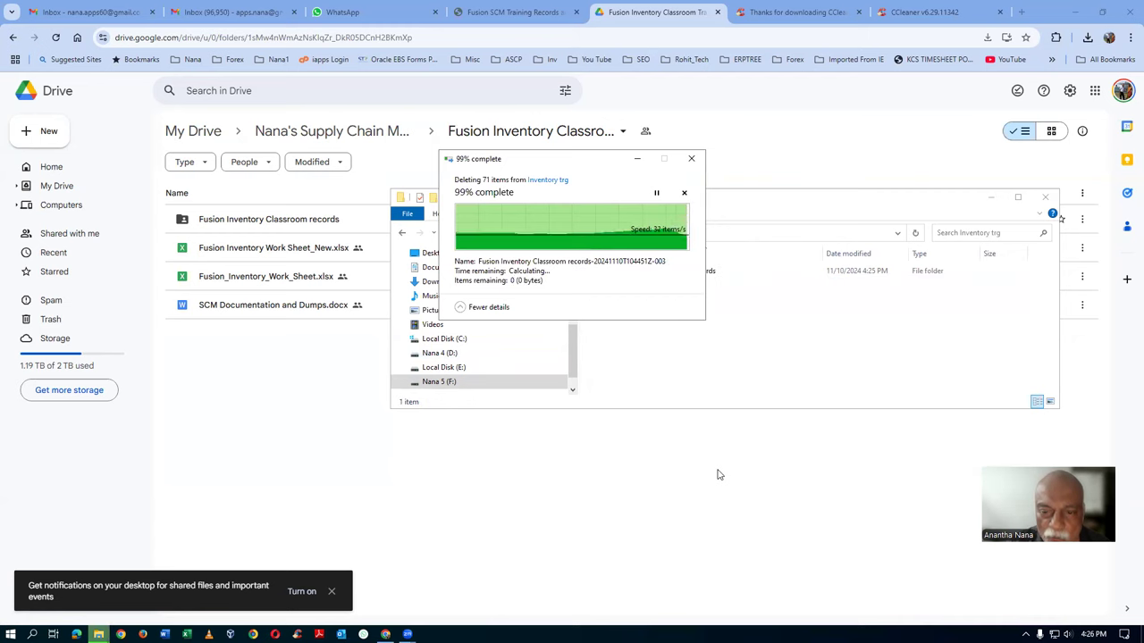
# Step: Open the remaining Fusion Inventory Classroom records folder in Inventory trg and check its videos down to the end of the list
pyautogui.click(684, 276)
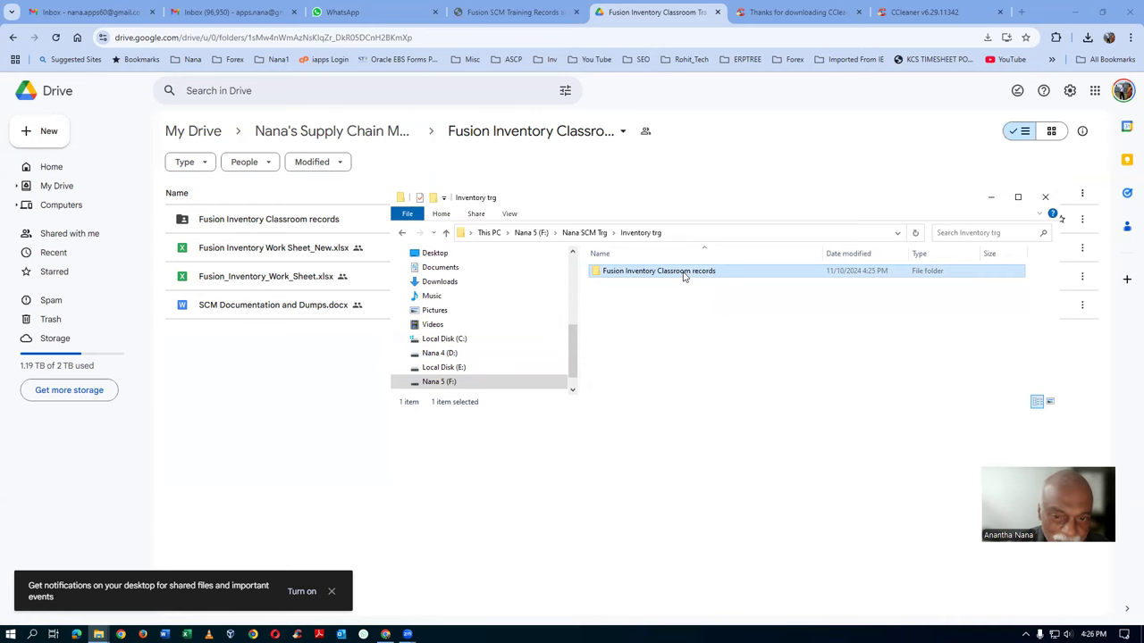
pyautogui.doubleClick(684, 272)
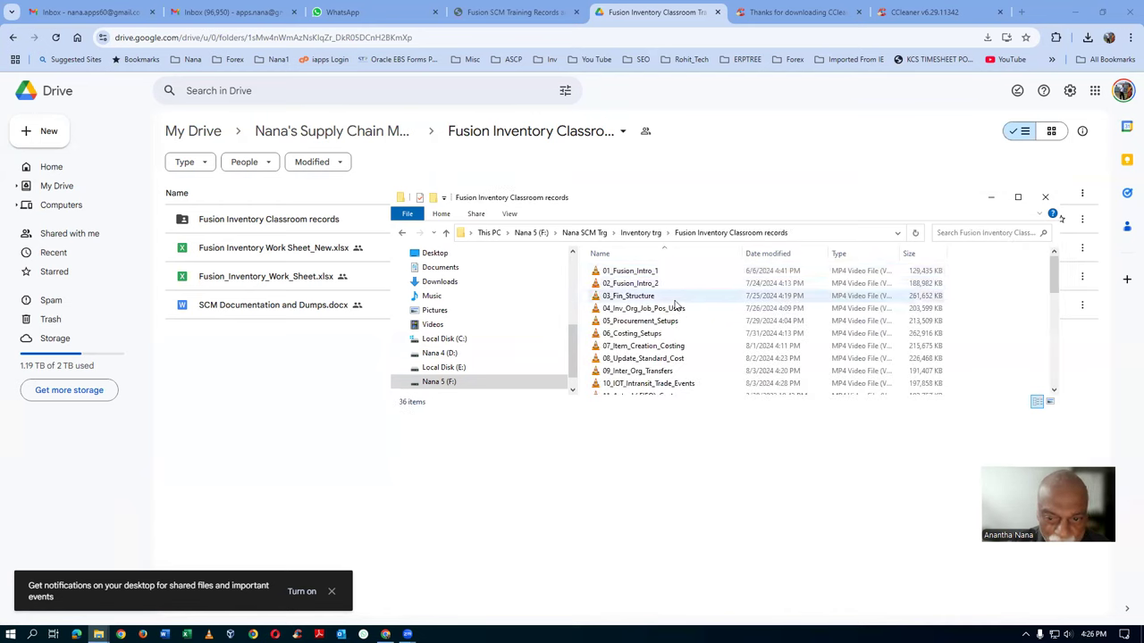
pyautogui.scroll(-4, 681, 295)
pyautogui.scroll(-4, 677, 307)
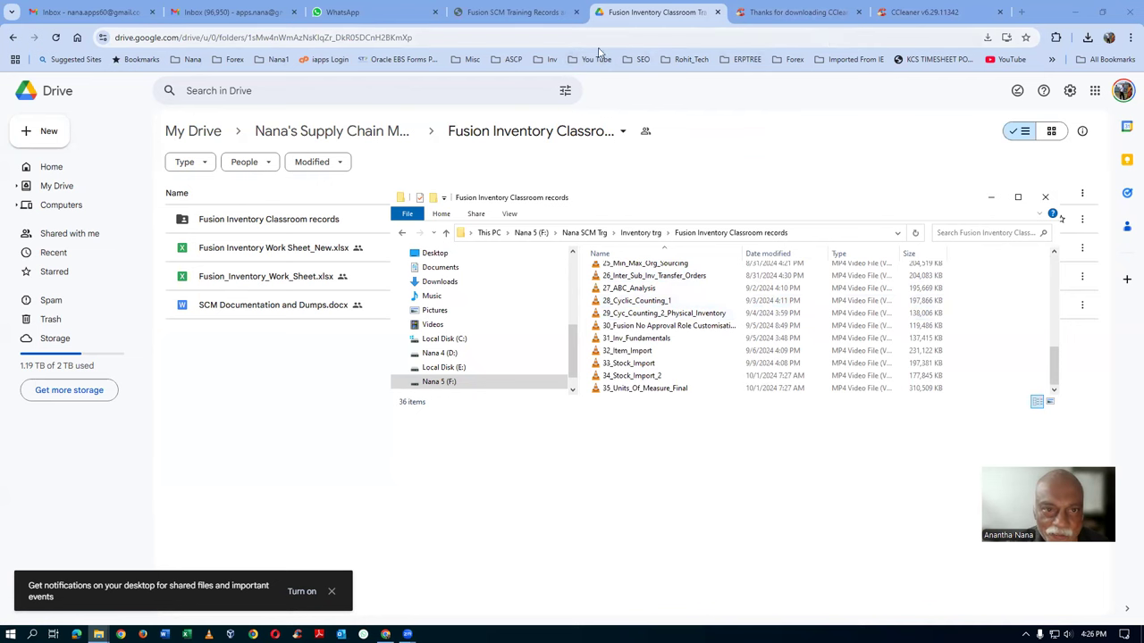
# Step: Switch to Google Drive, view the Fusion Inventory Classroom records videos in both name orders, and return to the parent folder
pyautogui.click(503, 12)
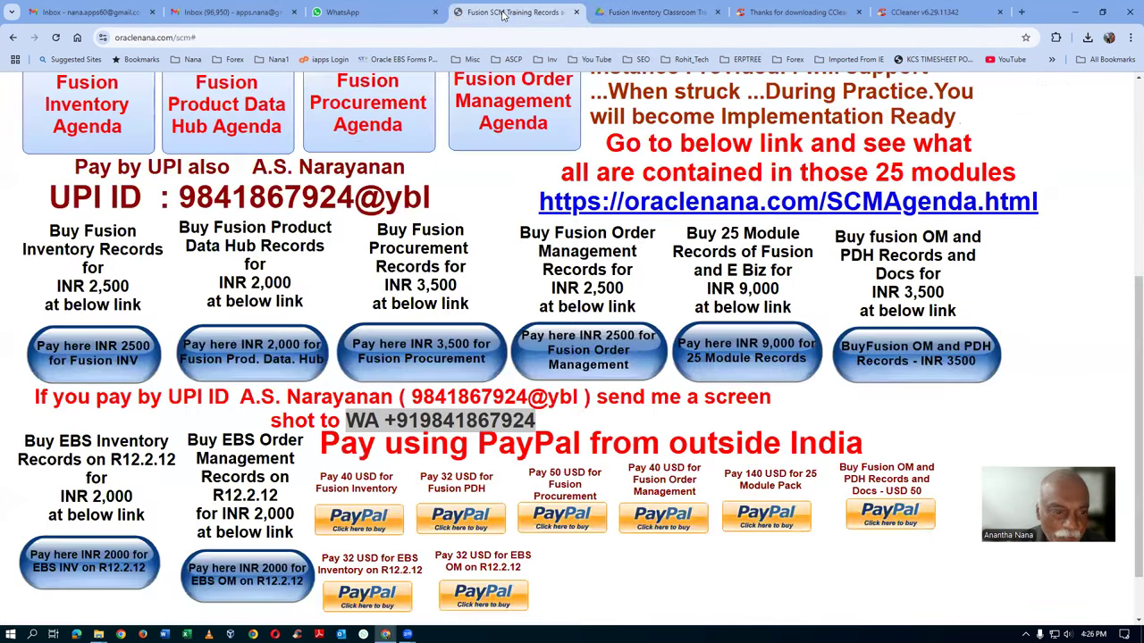
pyautogui.click(659, 11)
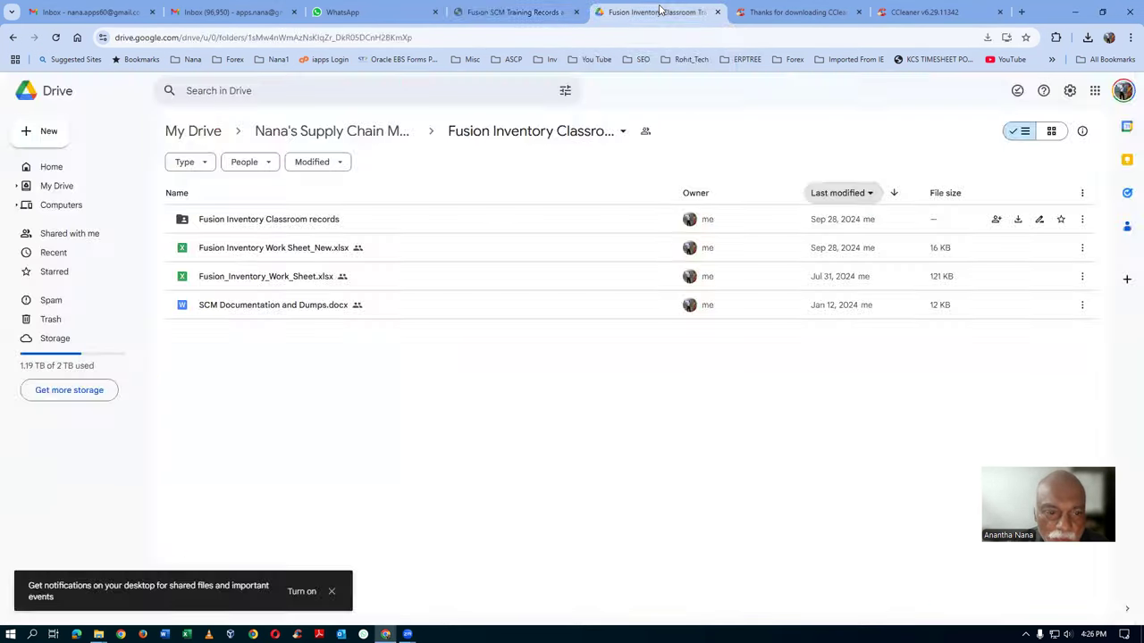
pyautogui.doubleClick(359, 218)
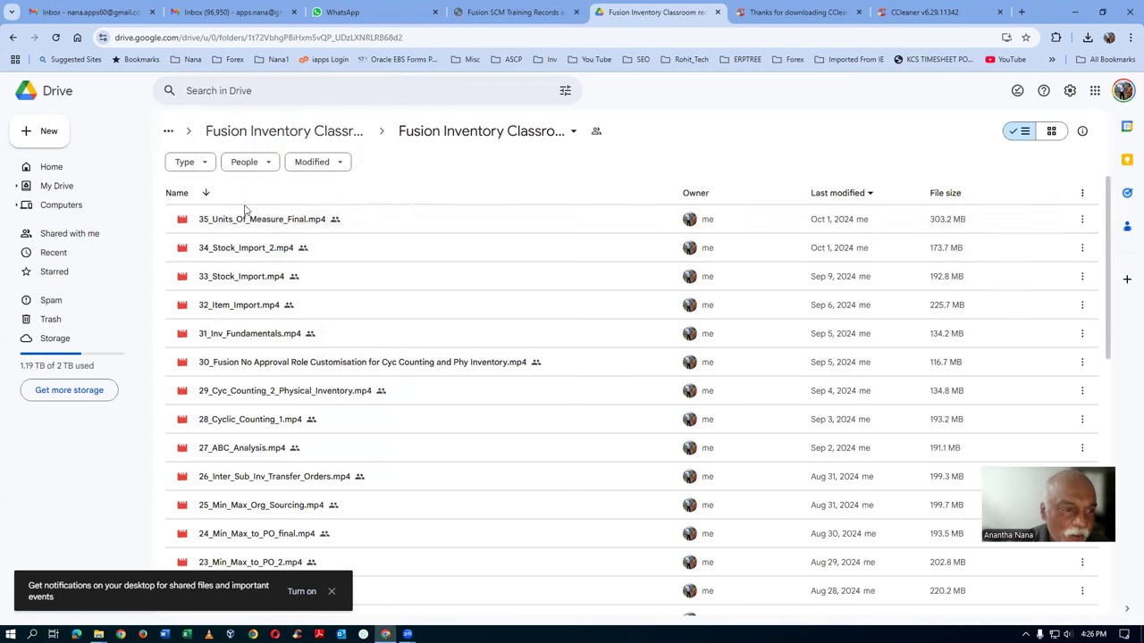
pyautogui.click(205, 194)
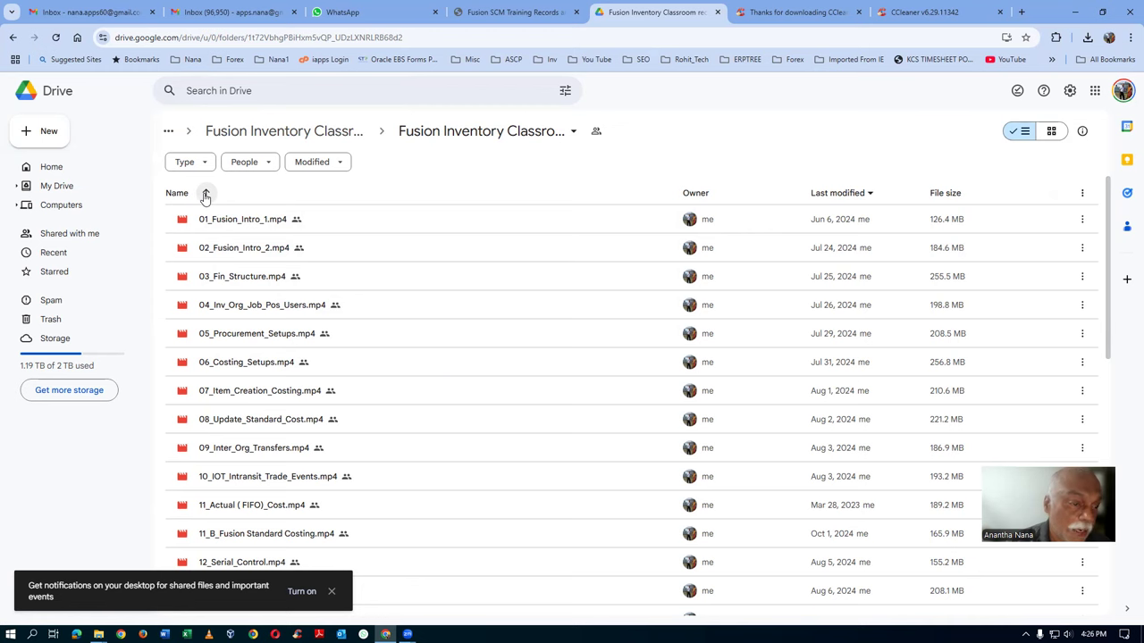
pyautogui.click(206, 194)
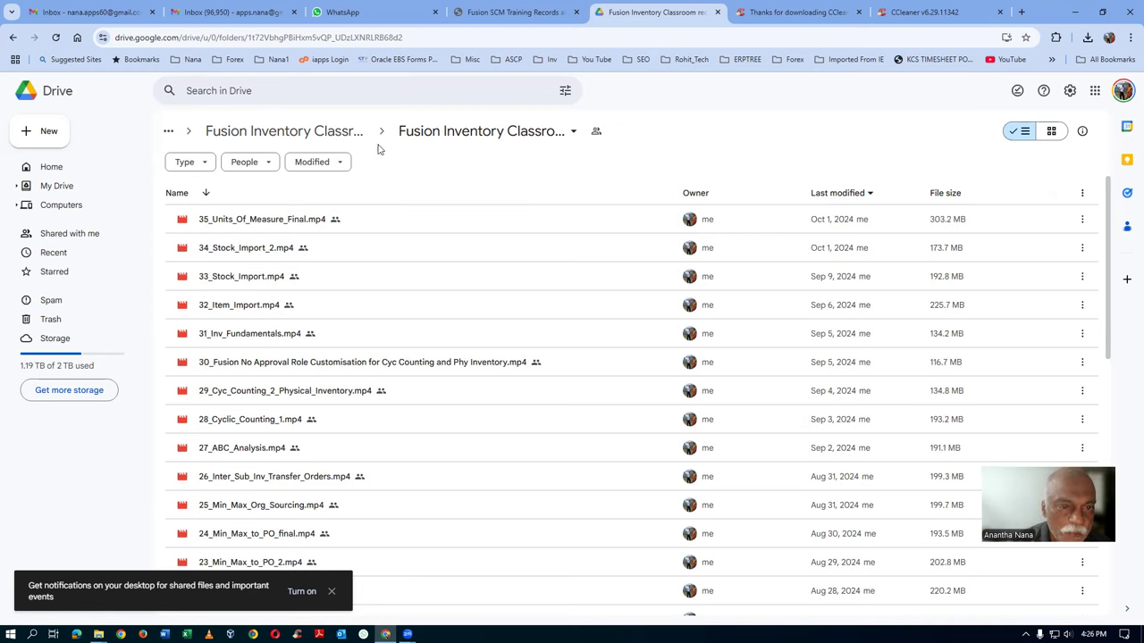
pyautogui.click(306, 136)
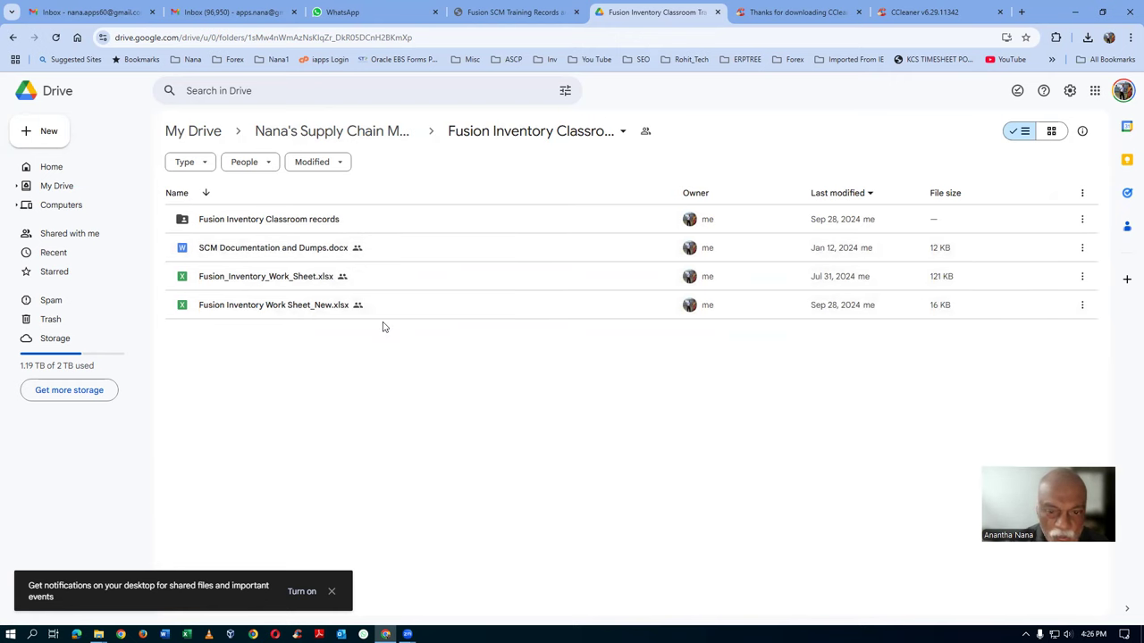
# Step: Switch back to File Explorer and go up to the parent folder of Inventory trg on drive F
pyautogui.hotkey('alt', 'Tab')
pyautogui.click(625, 233)
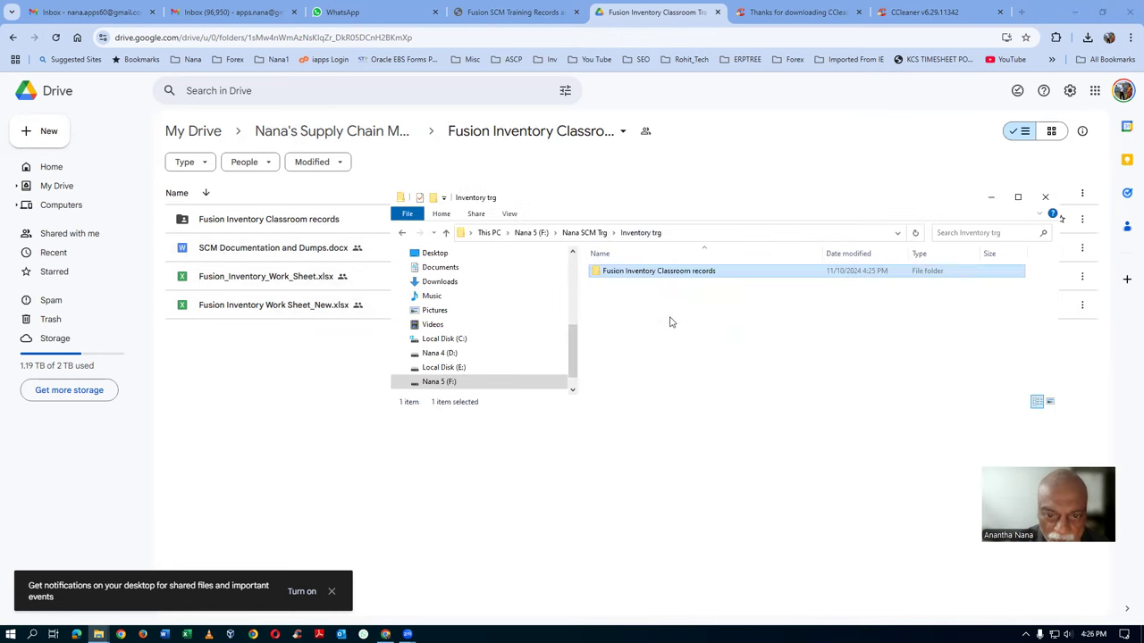
pyautogui.click(622, 312)
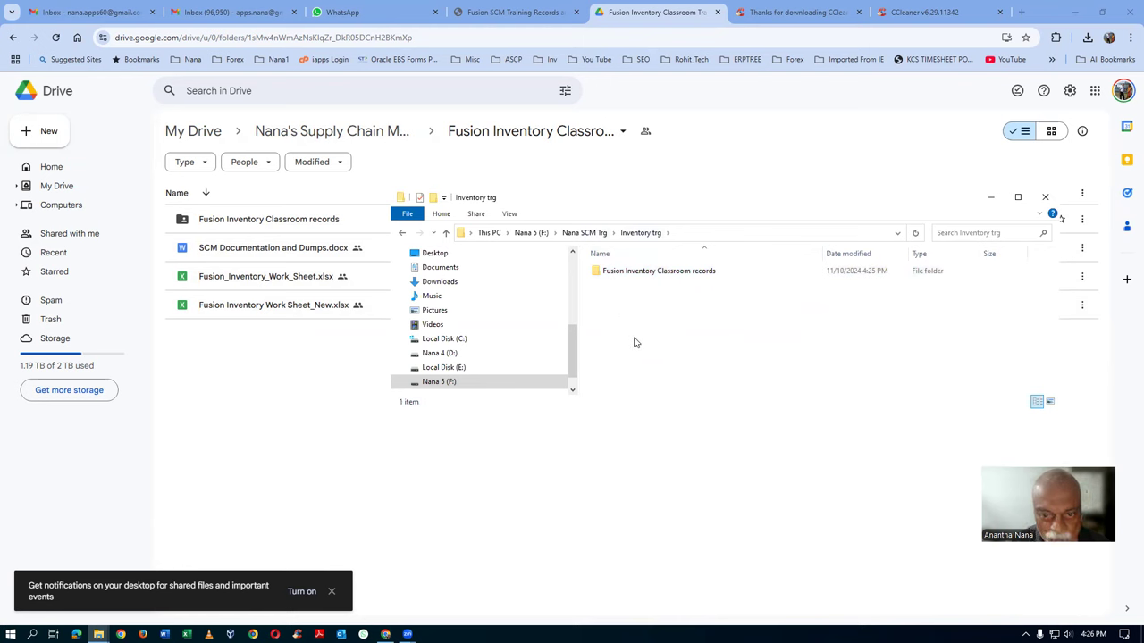
pyautogui.click(586, 233)
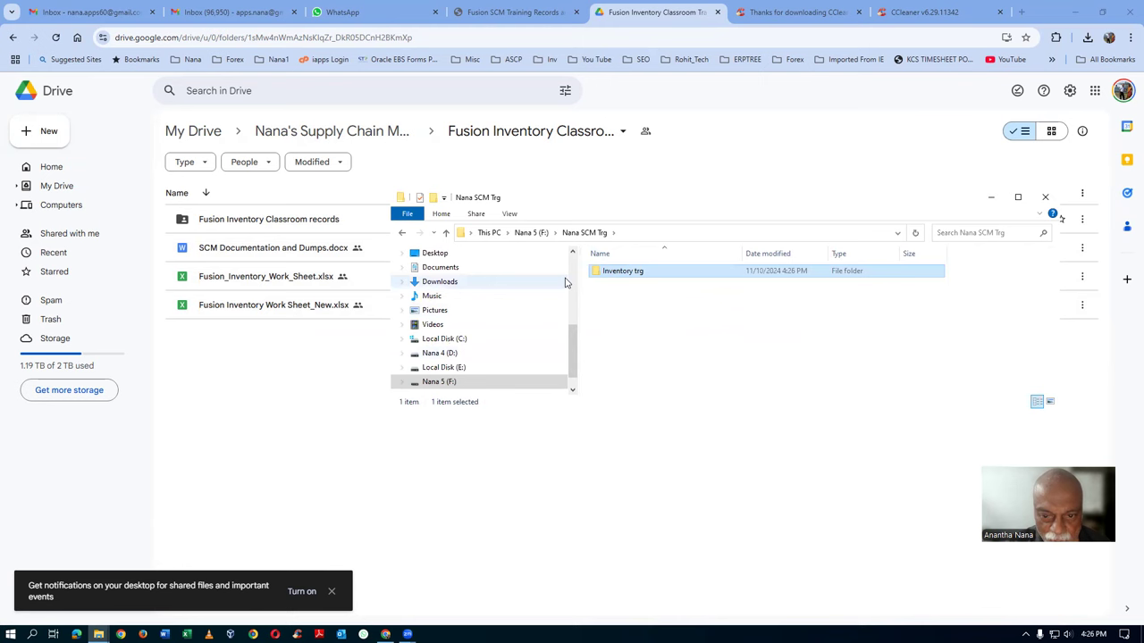
pyautogui.doubleClick(712, 277)
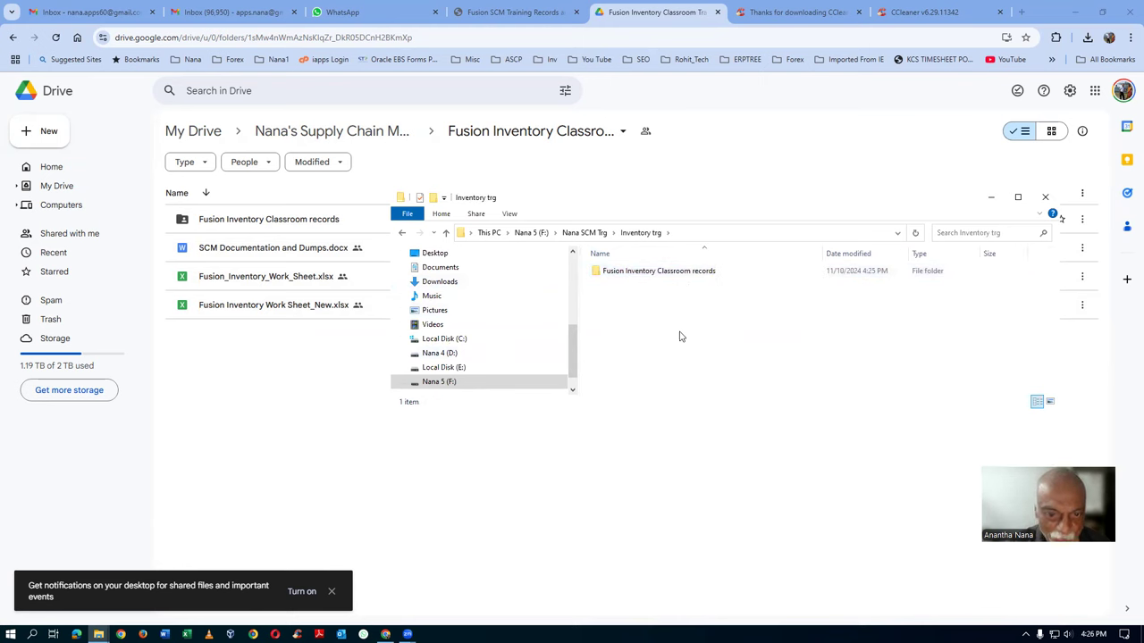
pyautogui.click(588, 233)
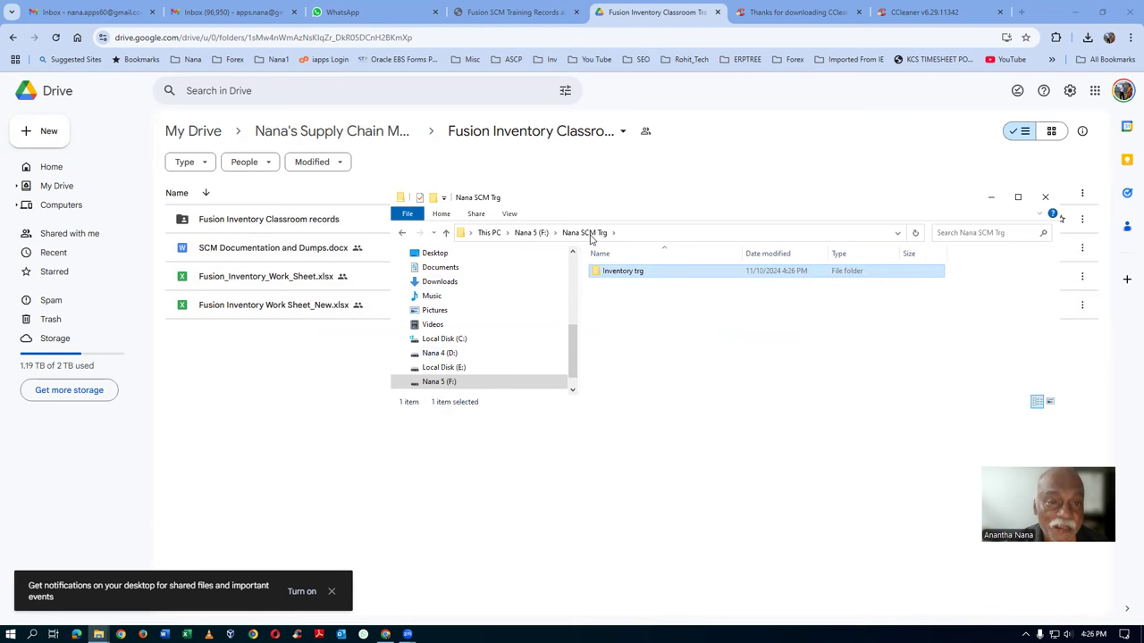
# Step: Go up to the parent training folder in Google Drive, switch back to File Explorer and create a Fusion PDH Training folder beside Inventory trg
pyautogui.click(326, 140)
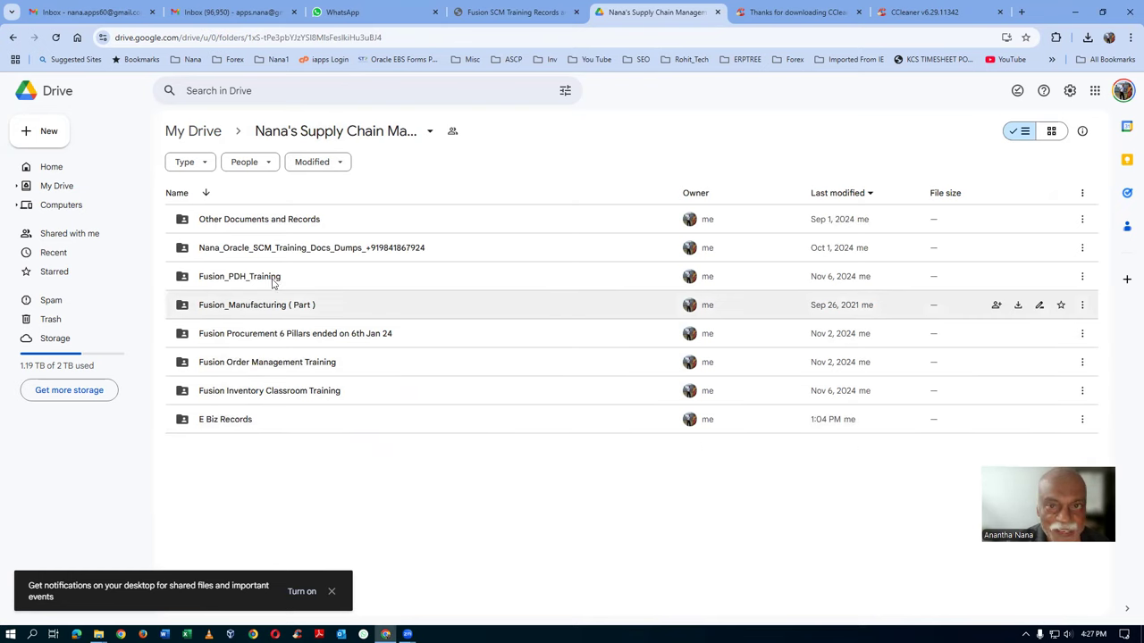
pyautogui.hotkey('alt', 'Tab')
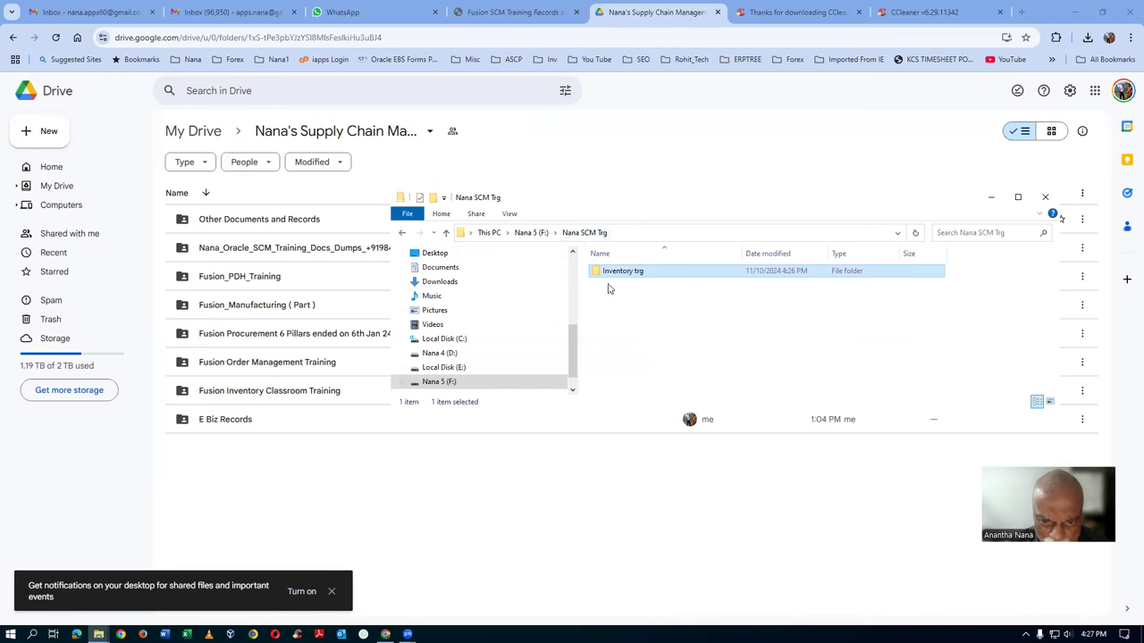
pyautogui.rightClick(646, 310)
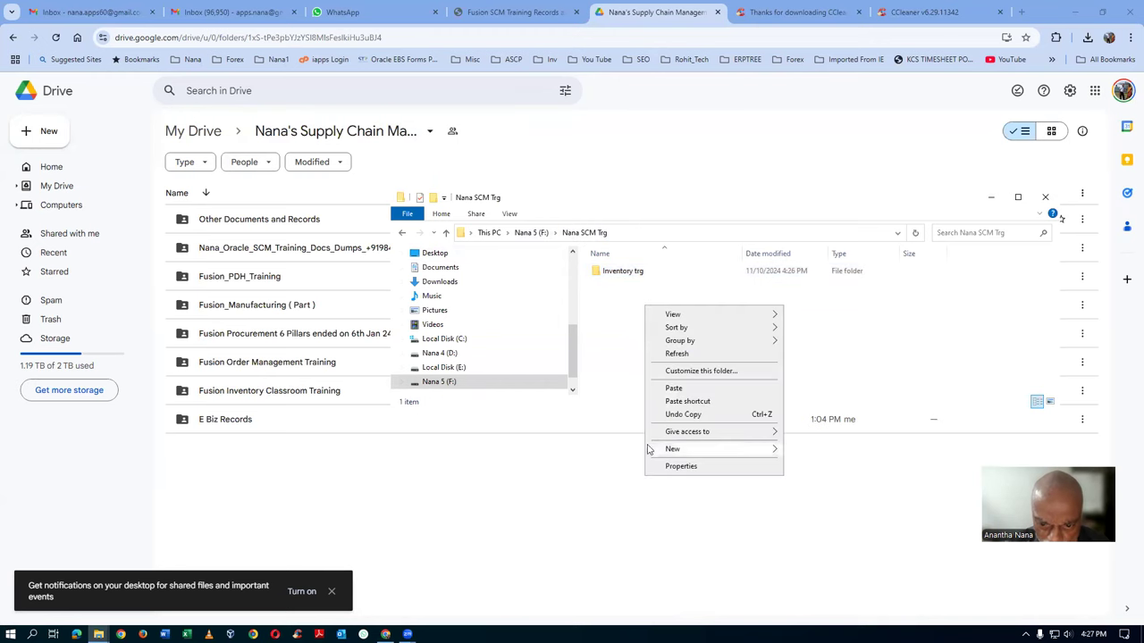
pyautogui.moveTo(661, 449)
pyautogui.click(831, 451)
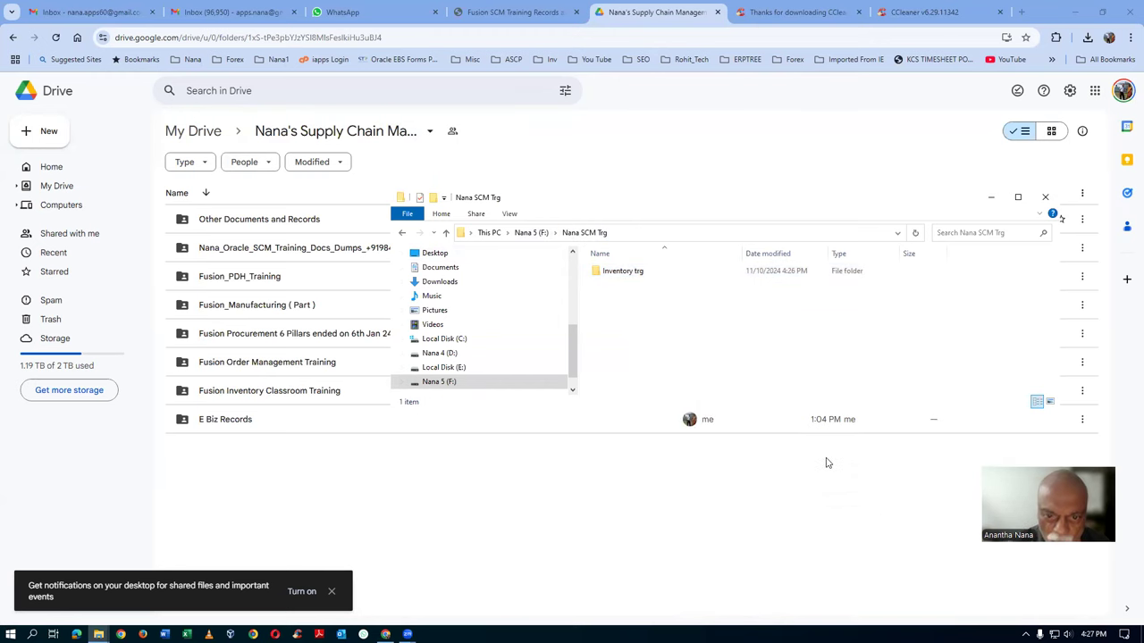
pyautogui.write('Fusion PDH Tragh')
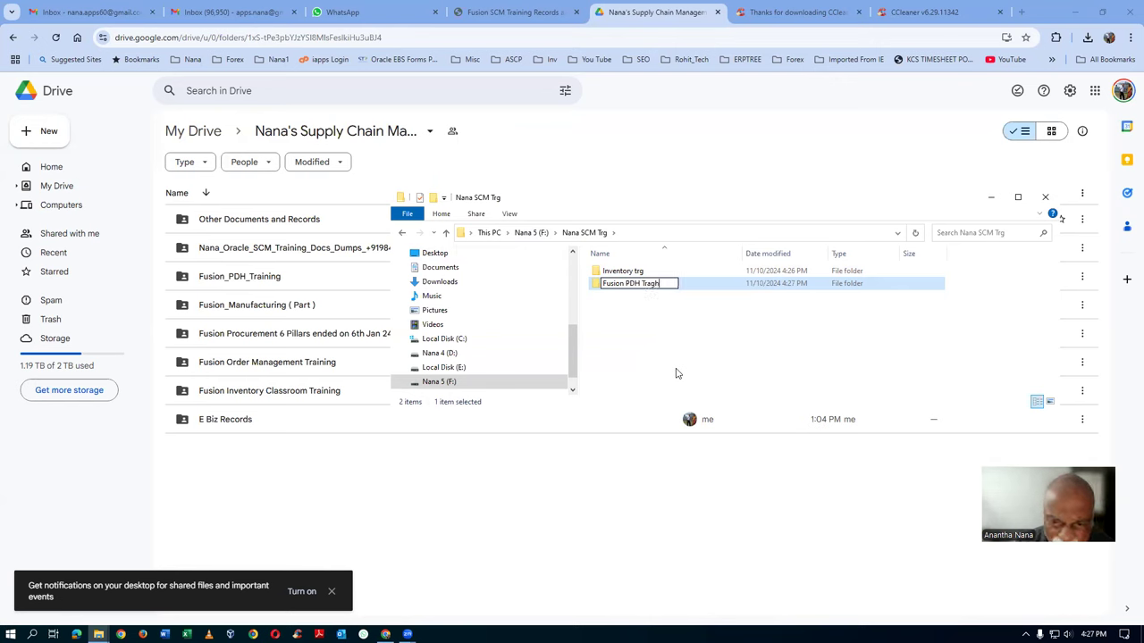
pyautogui.press('BackSpace')
pyautogui.write('ining')
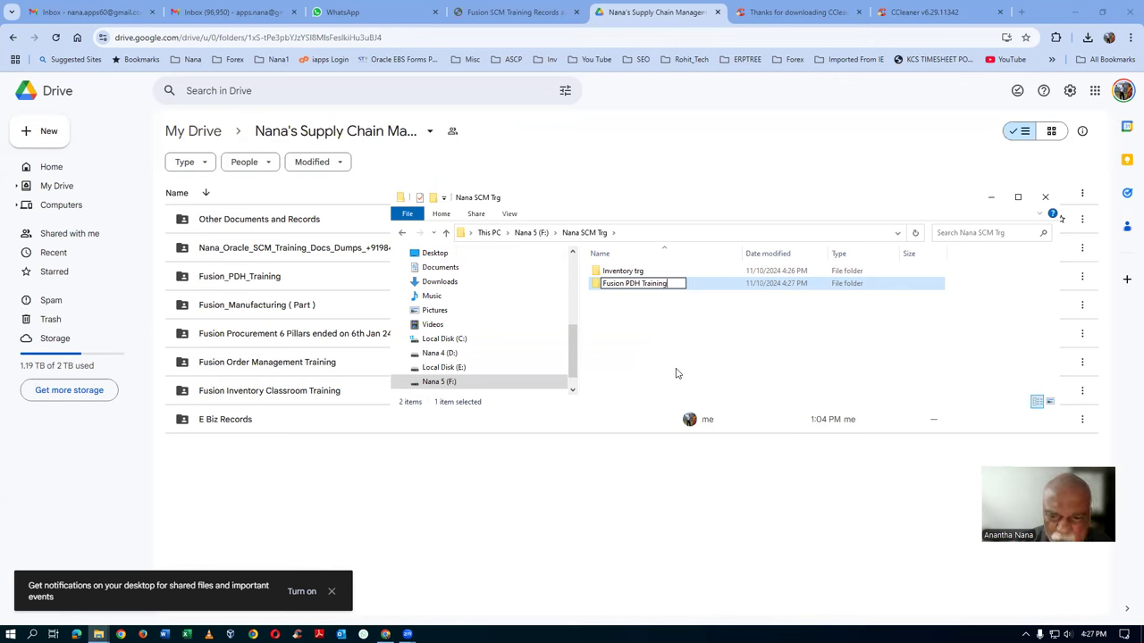
pyautogui.press('Return')
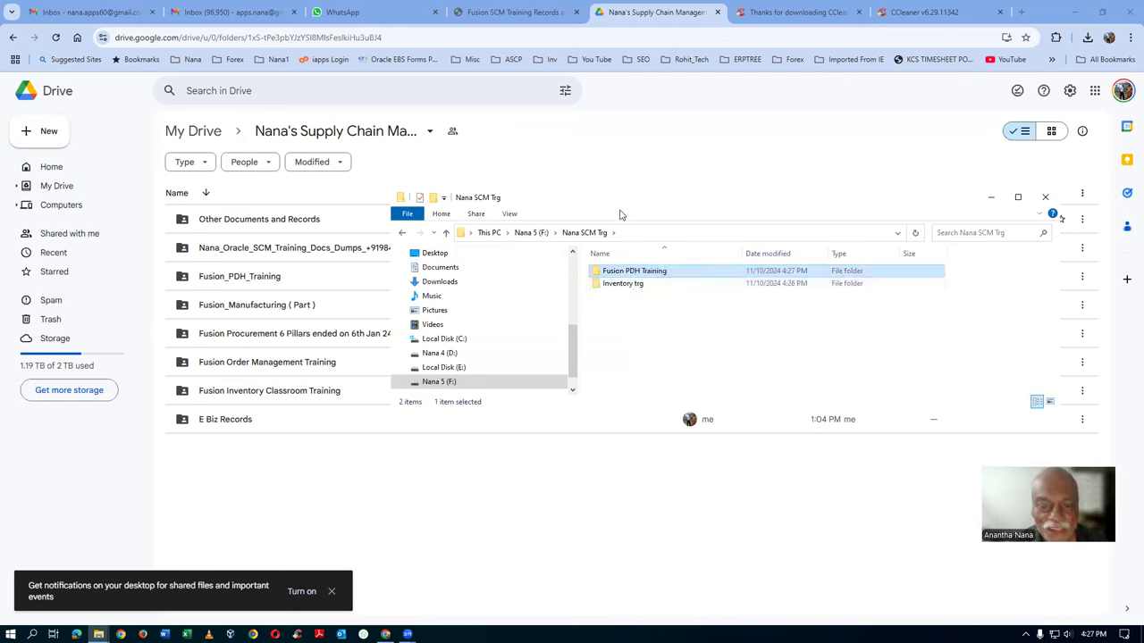
# Step: Switch back to Google Drive and select the Fusion_PDH_Training folder
pyautogui.click(609, 286)
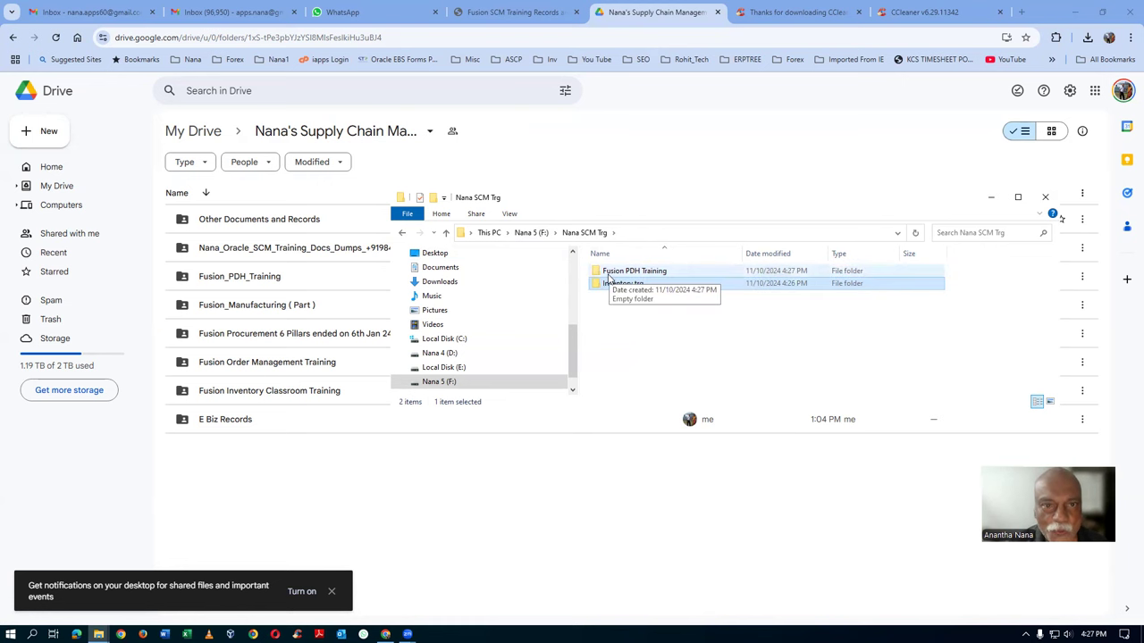
pyautogui.click(510, 9)
pyautogui.click(510, 11)
pyautogui.click(649, 13)
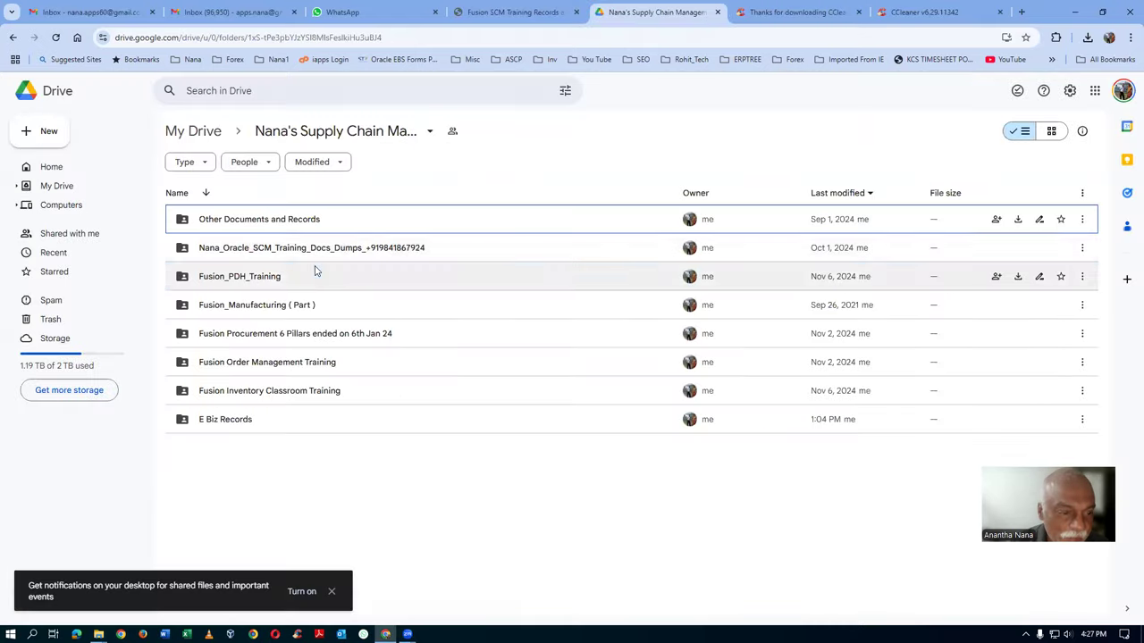
pyautogui.click(314, 276)
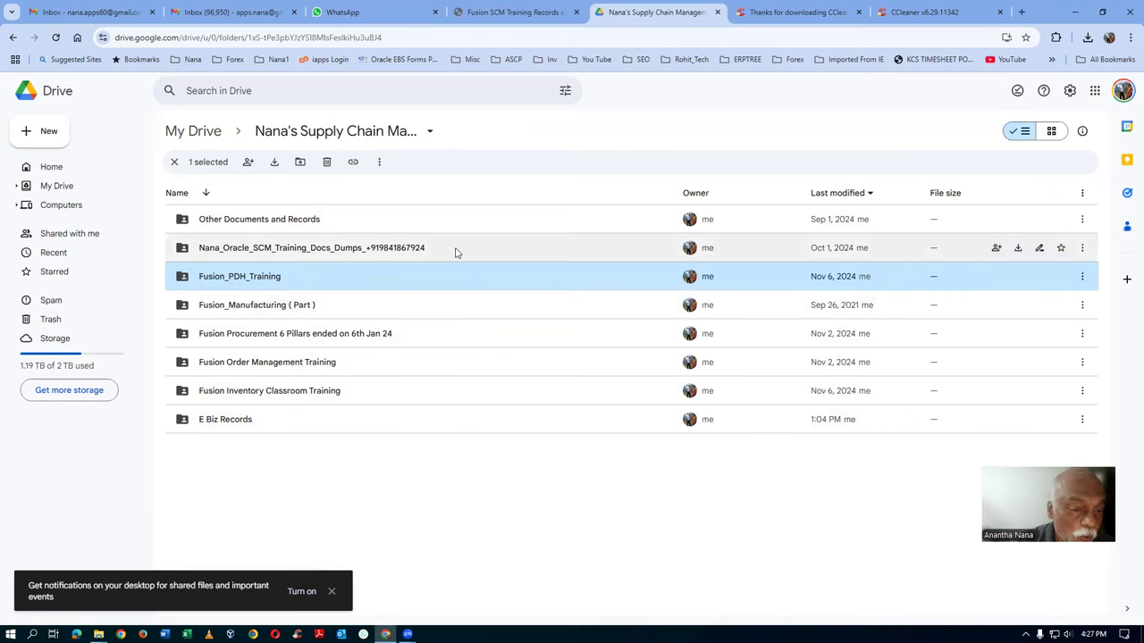
# Step: Examine the recordings in Procurement Class Room Records_6th_Jan_24 inside Fusion Procurement 6 Pillars ended on 6th Jan 24, and return to its parent folder
pyautogui.doubleClick(444, 335)
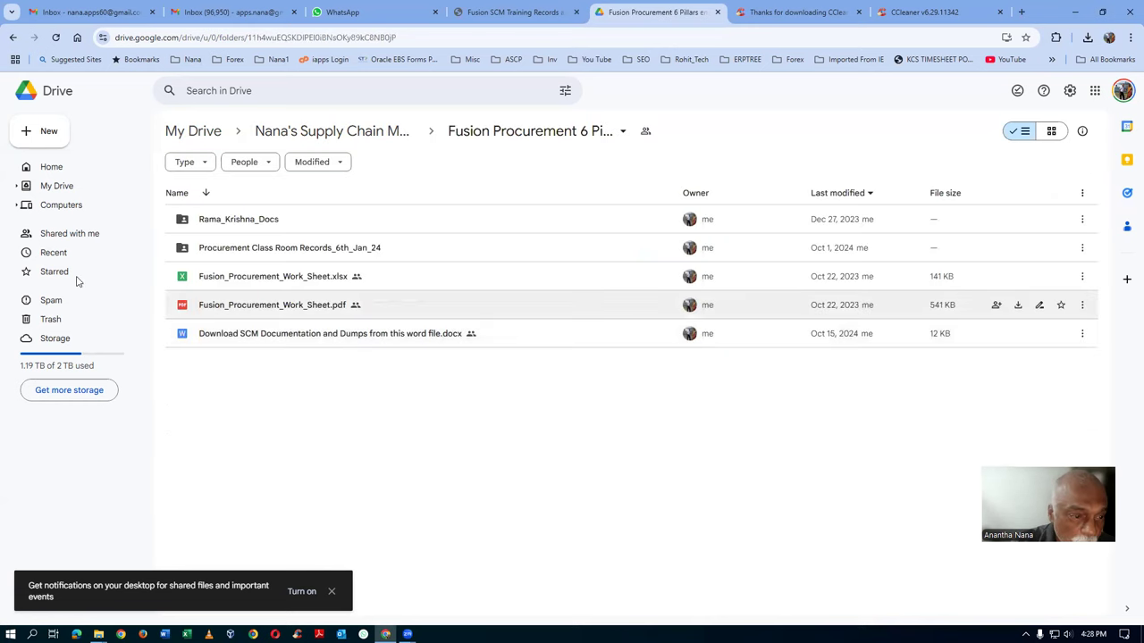
pyautogui.click(266, 237)
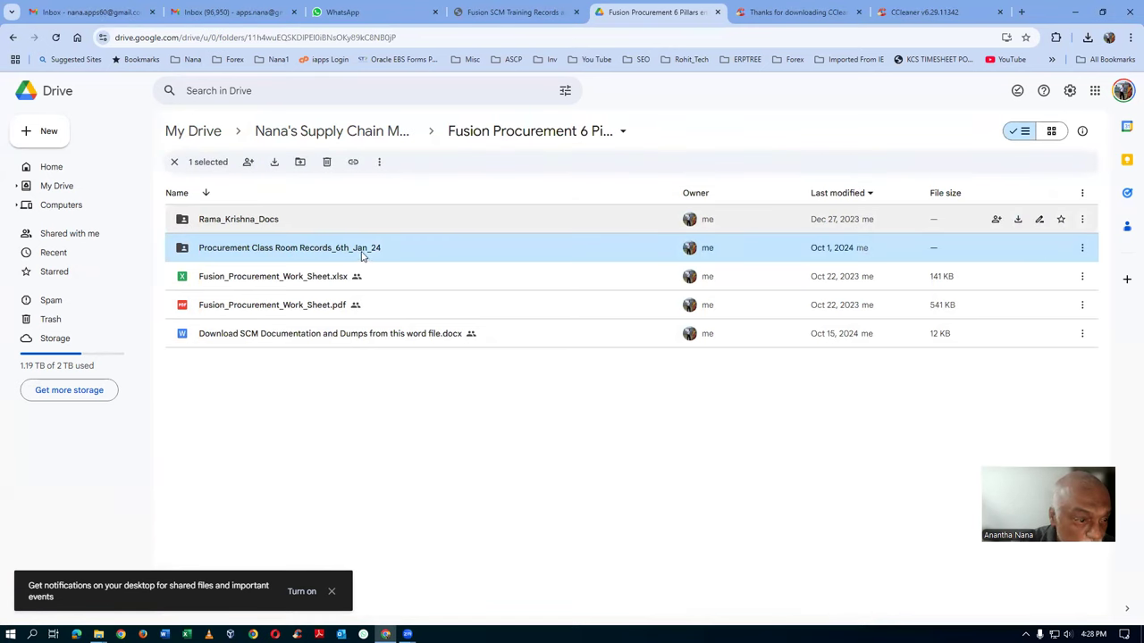
pyautogui.doubleClick(400, 252)
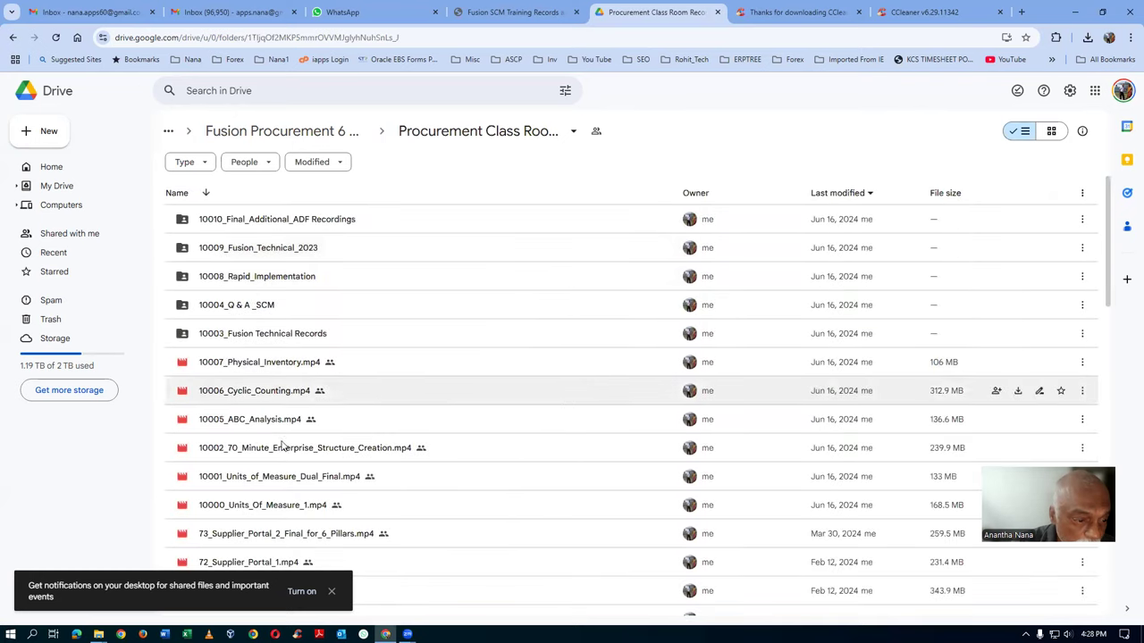
pyautogui.scroll(-1, 284, 444)
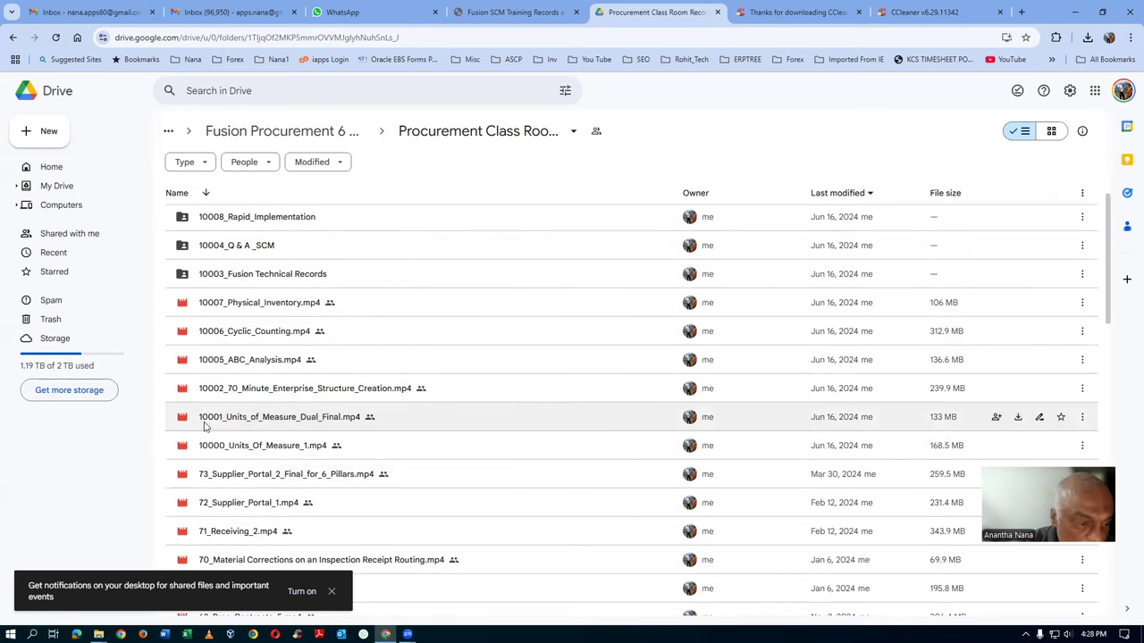
pyautogui.scroll(1, 256, 301)
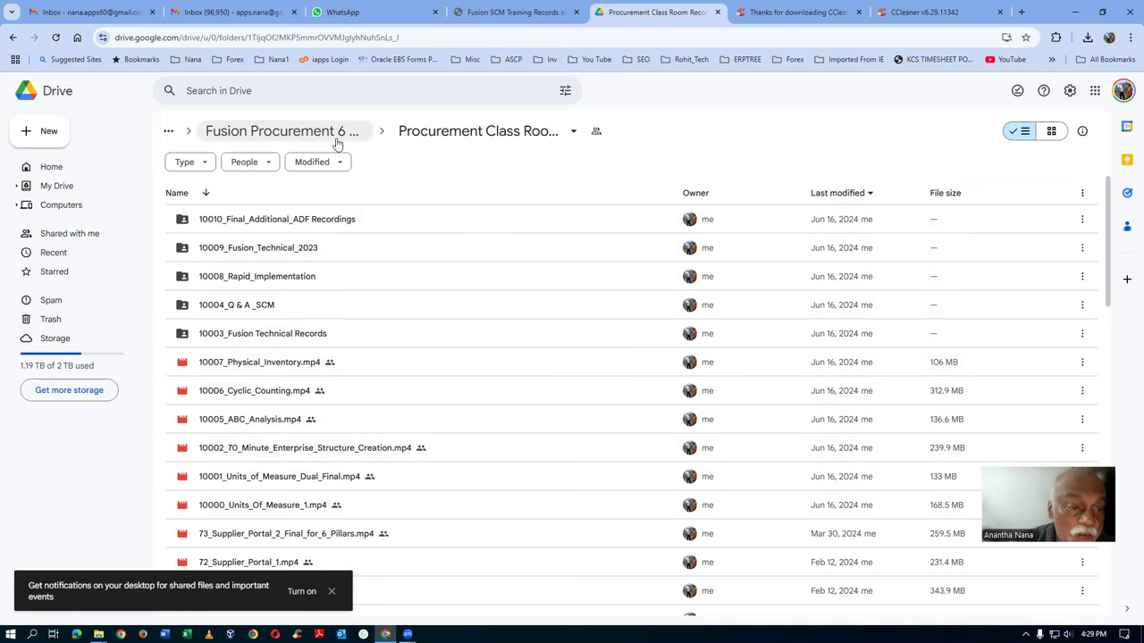
pyautogui.click(294, 140)
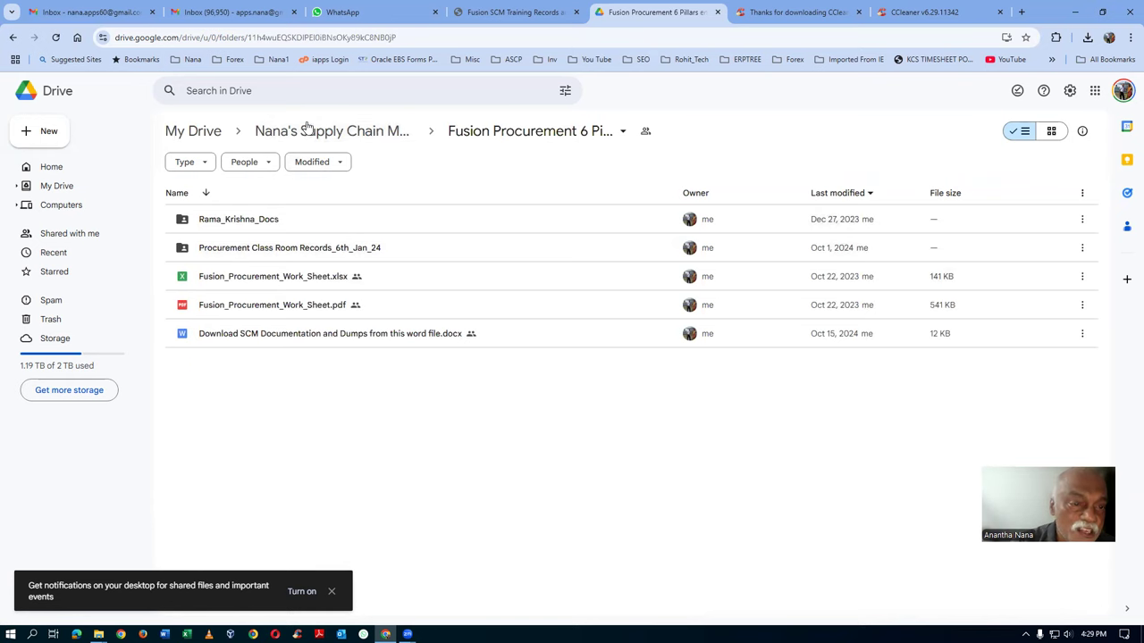
# Step: Go to My Drive, search for "nana uni" and open the Nana University folder
pyautogui.click(187, 134)
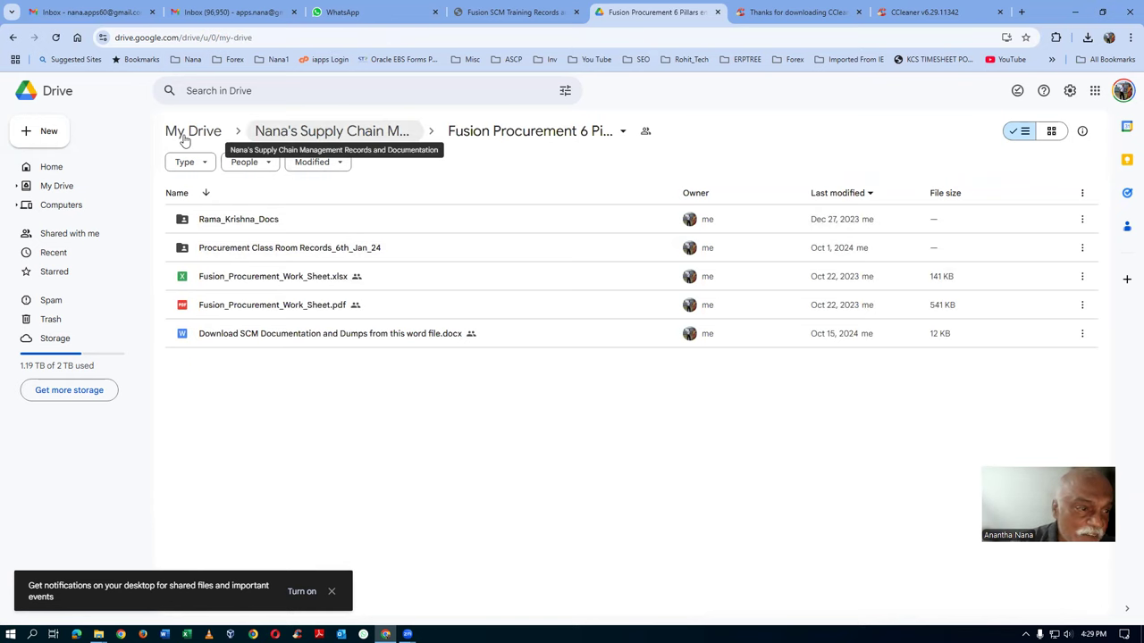
pyautogui.click(218, 91)
pyautogui.write('nana')
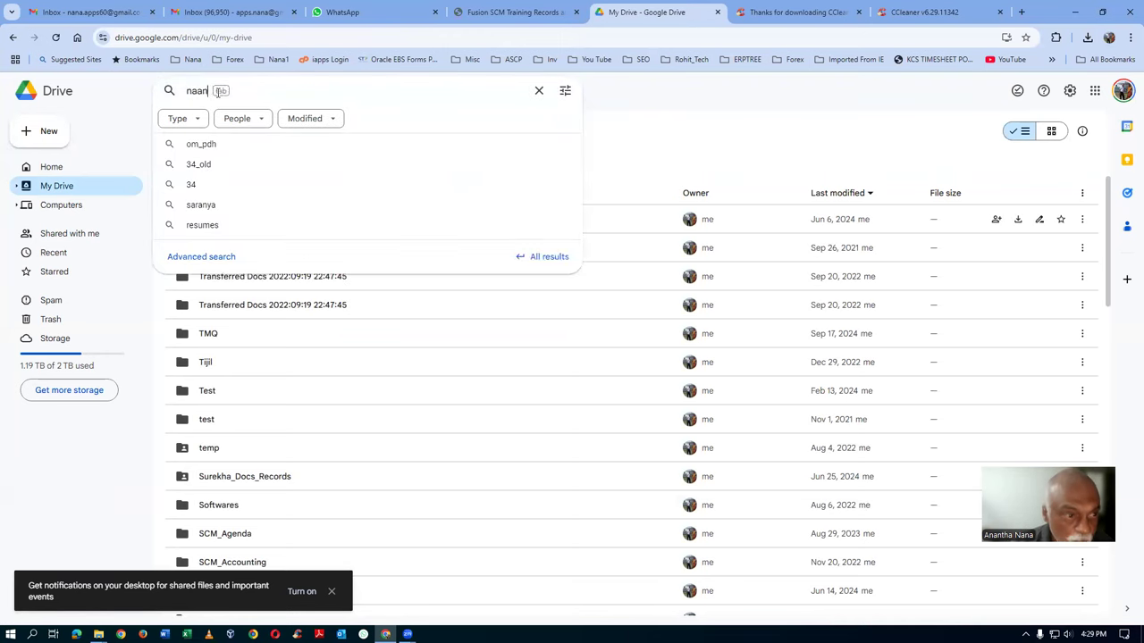
pyautogui.press('BackSpace')
pyautogui.press('BackSpace')
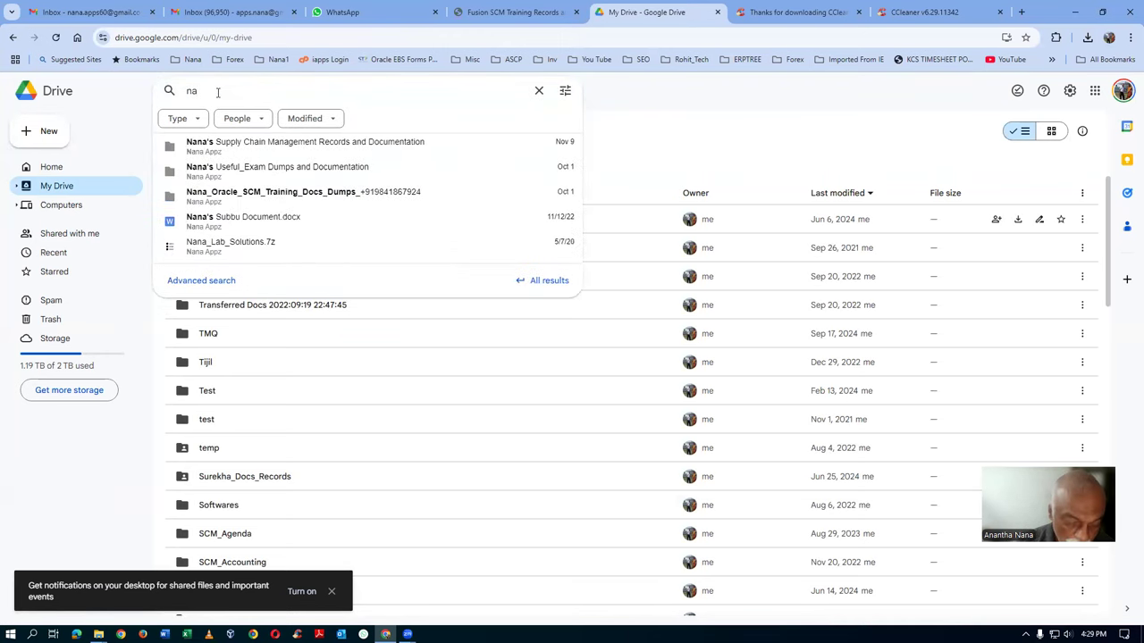
pyautogui.write('na uni')
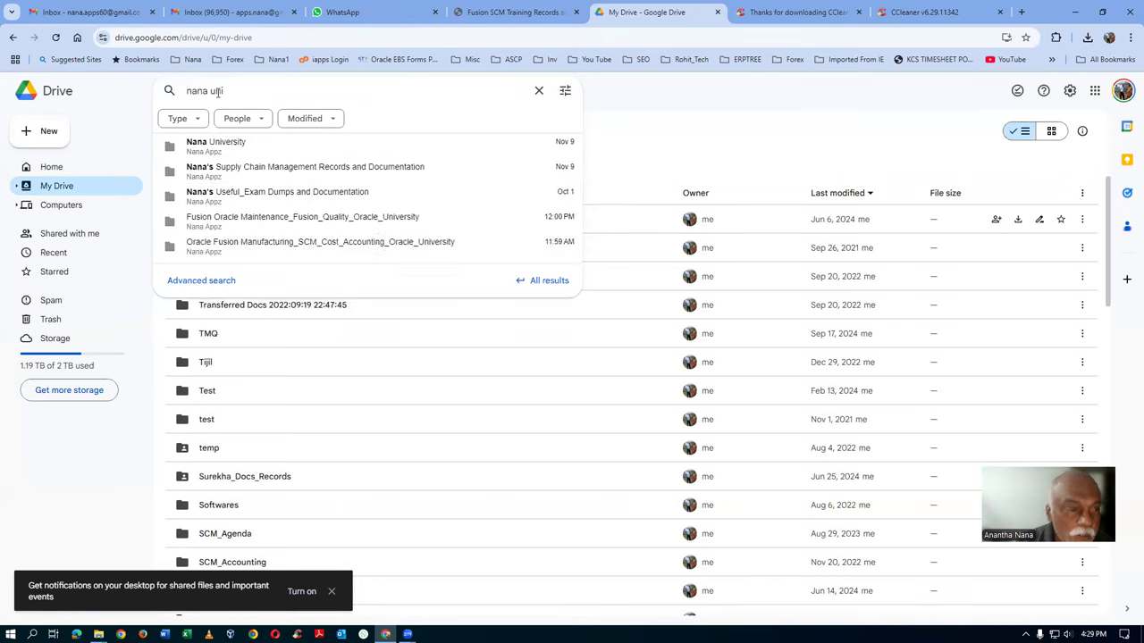
pyautogui.click(233, 145)
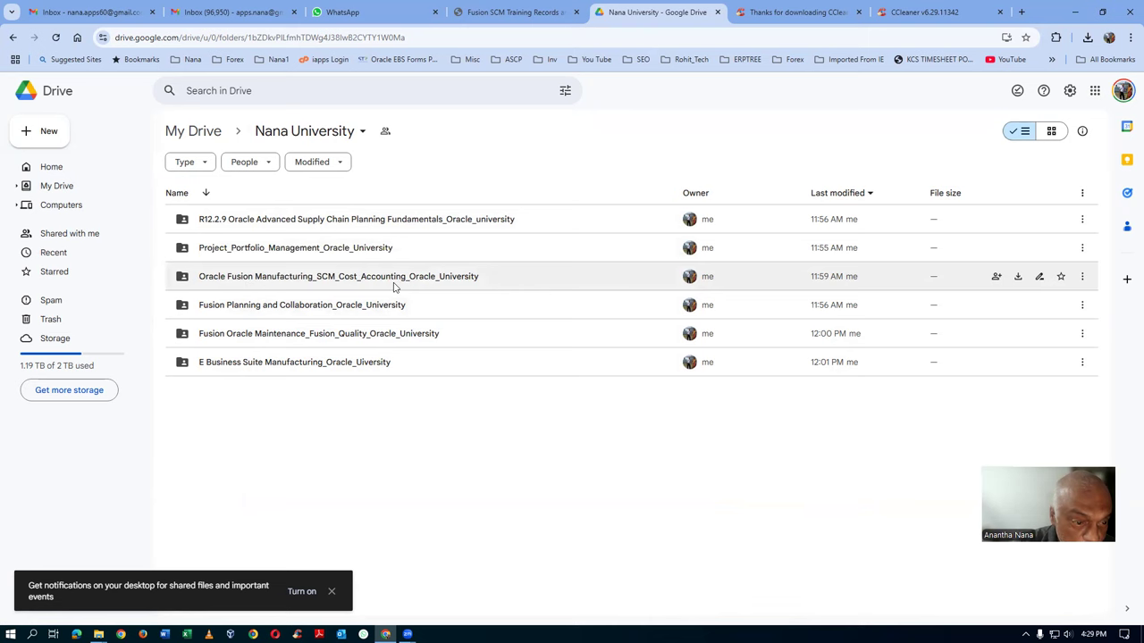
# Step: Open Oracle Fusion Manufacturing_SCM_Cost_Accounting_Oracle_University in ascending name order, view the 2. Introduction to Oracle SCM videos in both name orders, and return to the parent folder
pyautogui.doubleClick(505, 279)
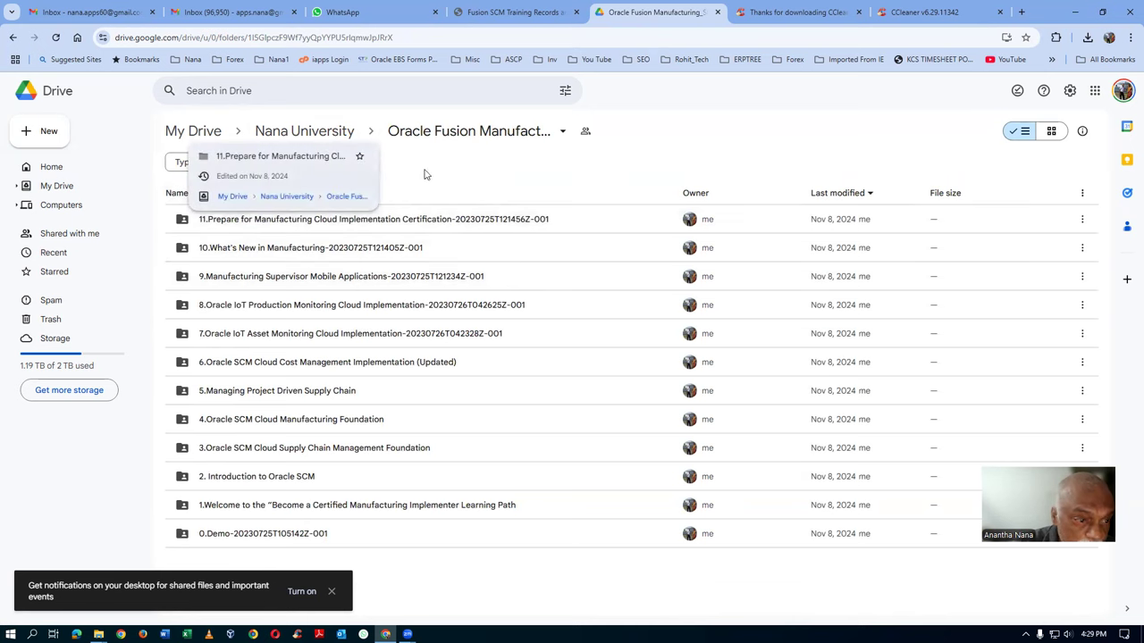
pyautogui.click(185, 198)
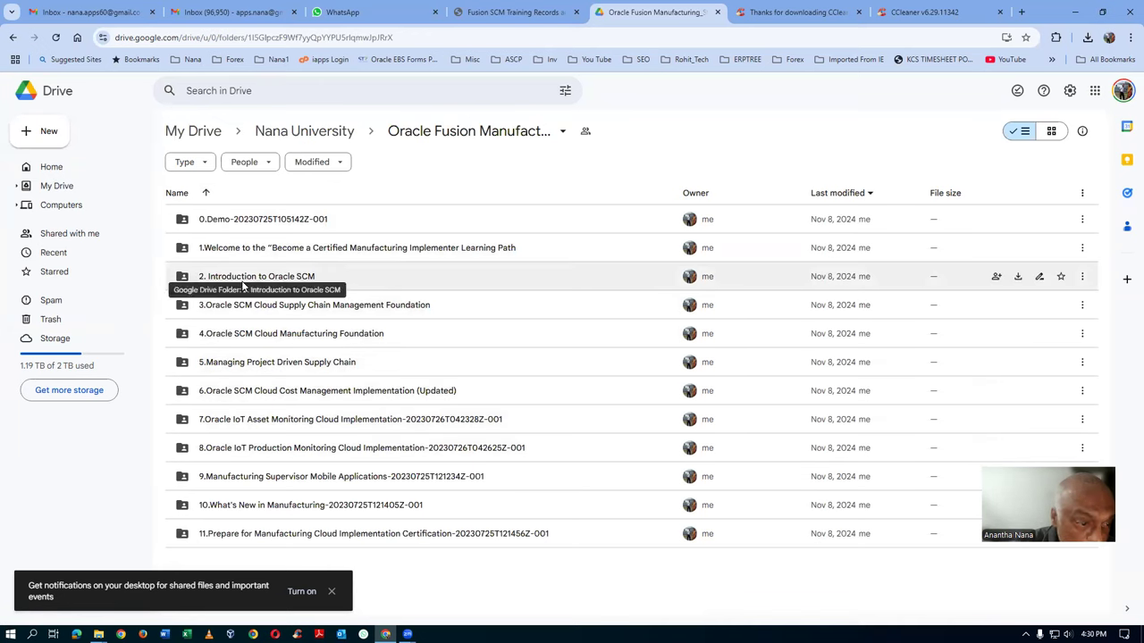
pyautogui.click(327, 288)
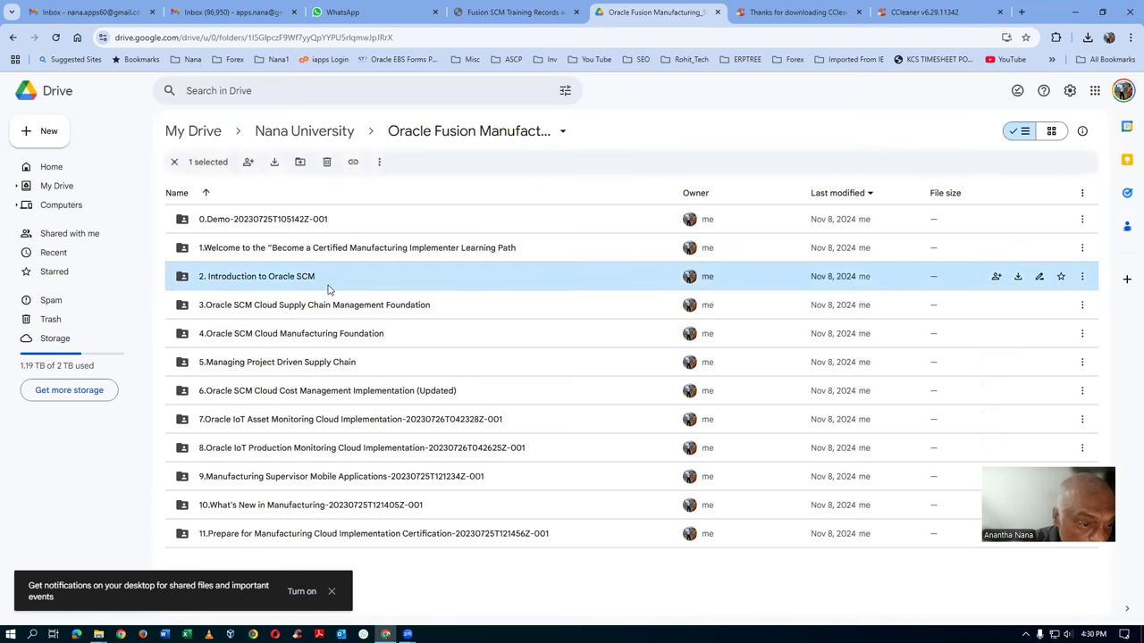
pyautogui.doubleClick(328, 284)
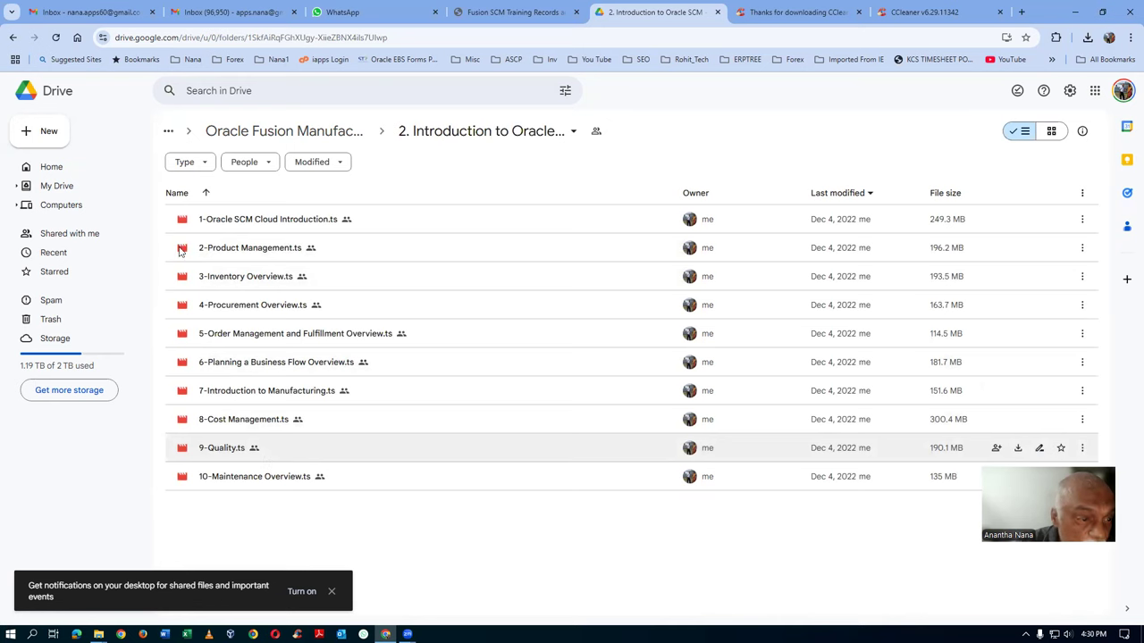
pyautogui.click(205, 193)
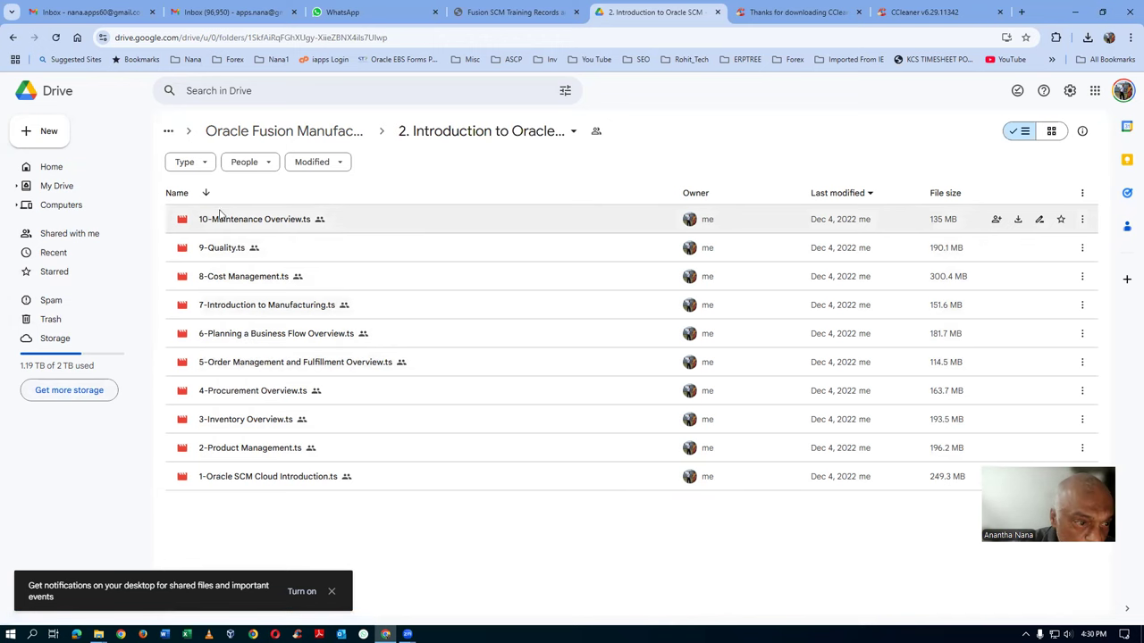
pyautogui.click(288, 134)
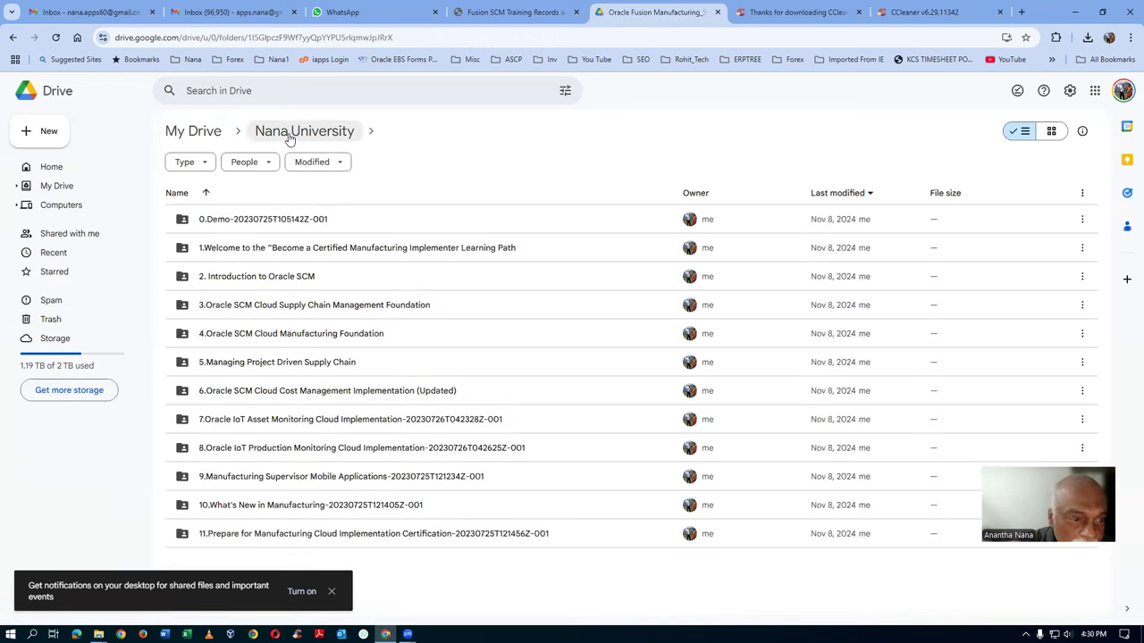
# Step: View the available folder actions for 2. Introduction to Oracle SCM and 3.Oracle SCM Cloud Supply Chain Management Foundation, and dismiss them
pyautogui.click(338, 283)
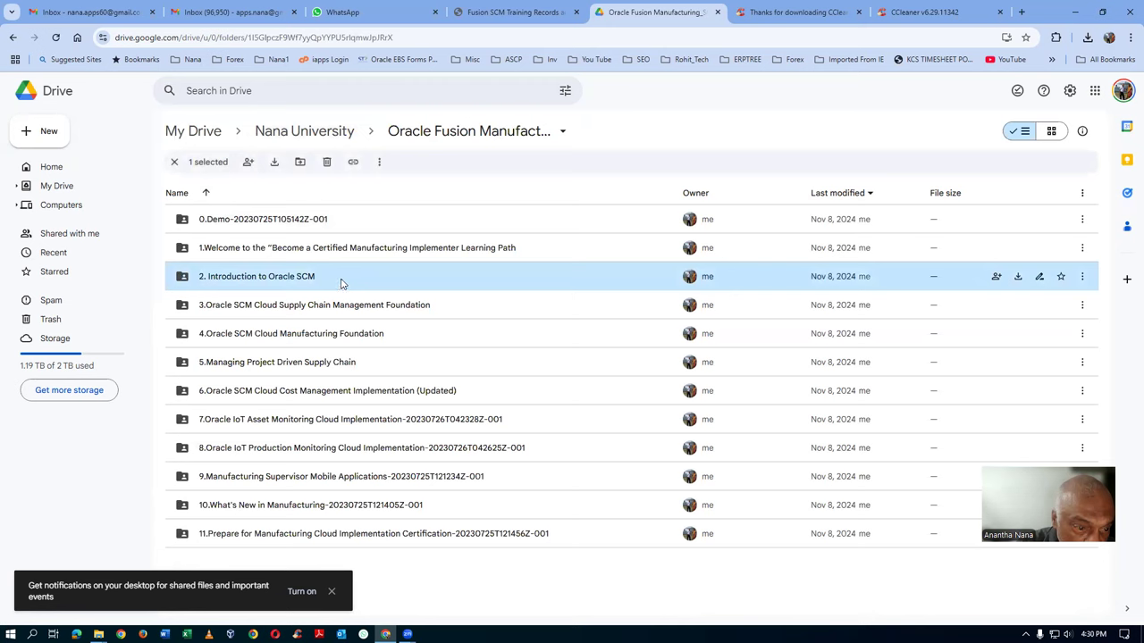
pyautogui.rightClick(340, 283)
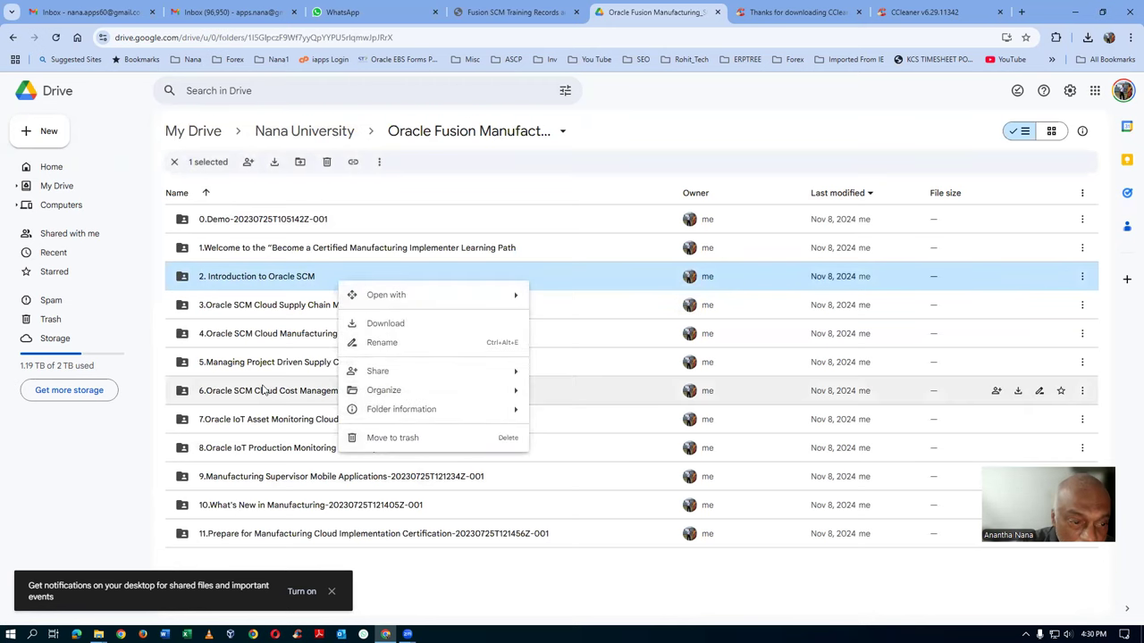
pyautogui.click(238, 311)
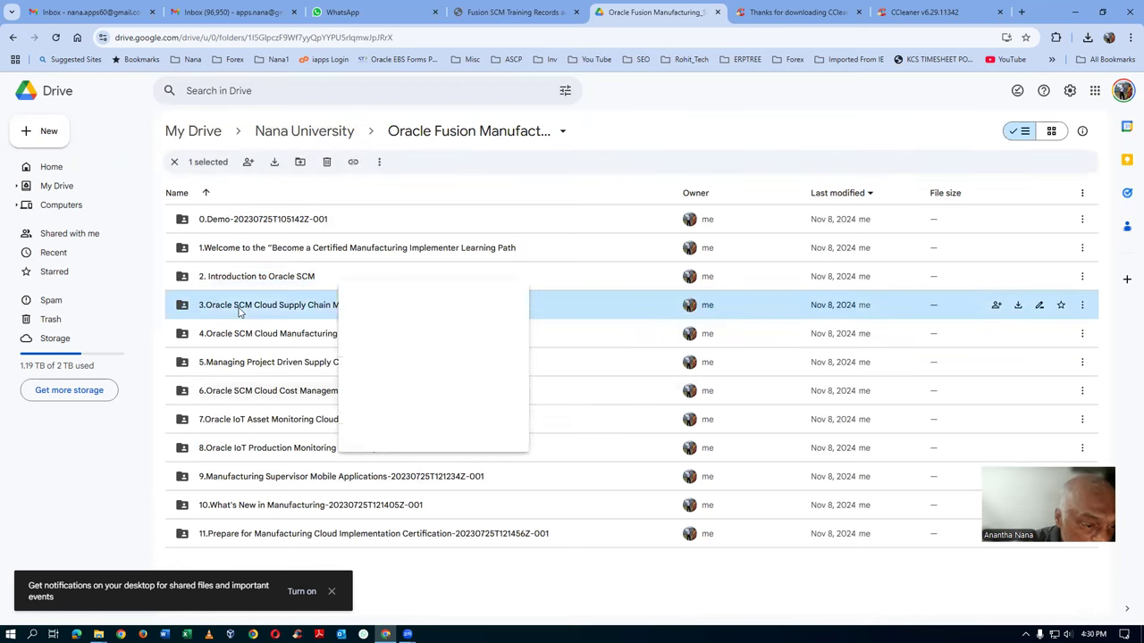
pyautogui.rightClick(239, 313)
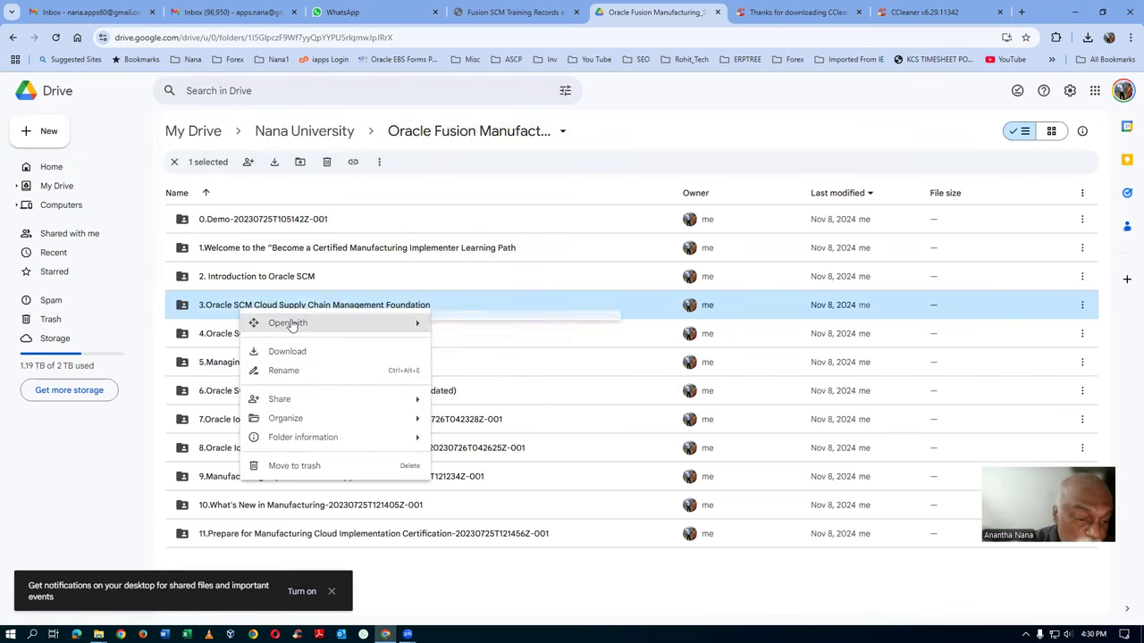
pyautogui.moveTo(292, 326)
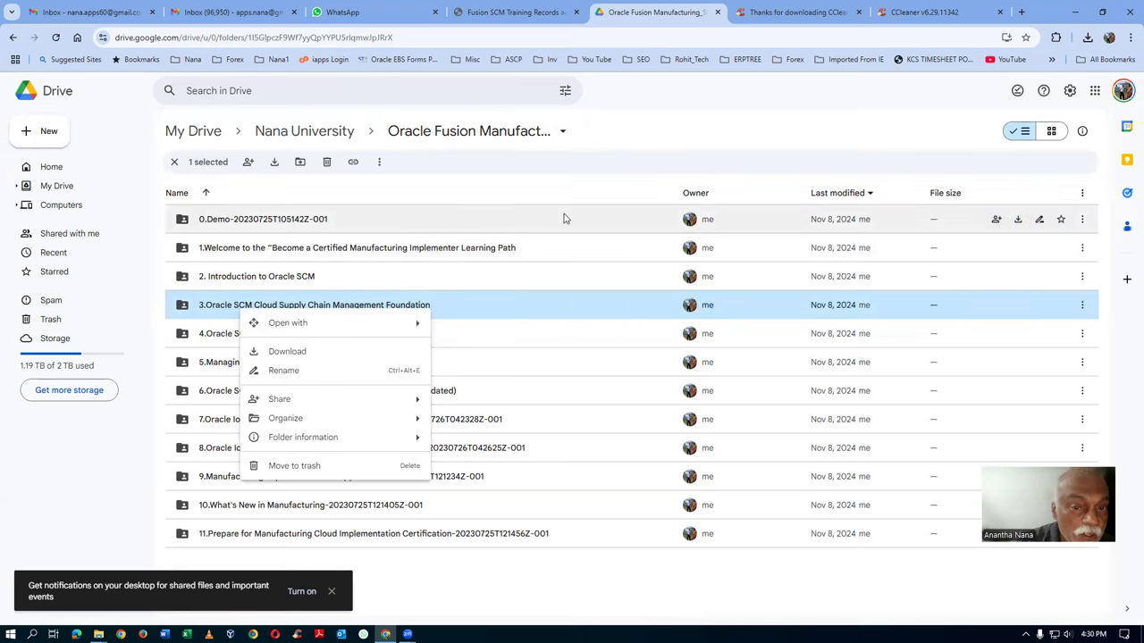
pyautogui.click(658, 134)
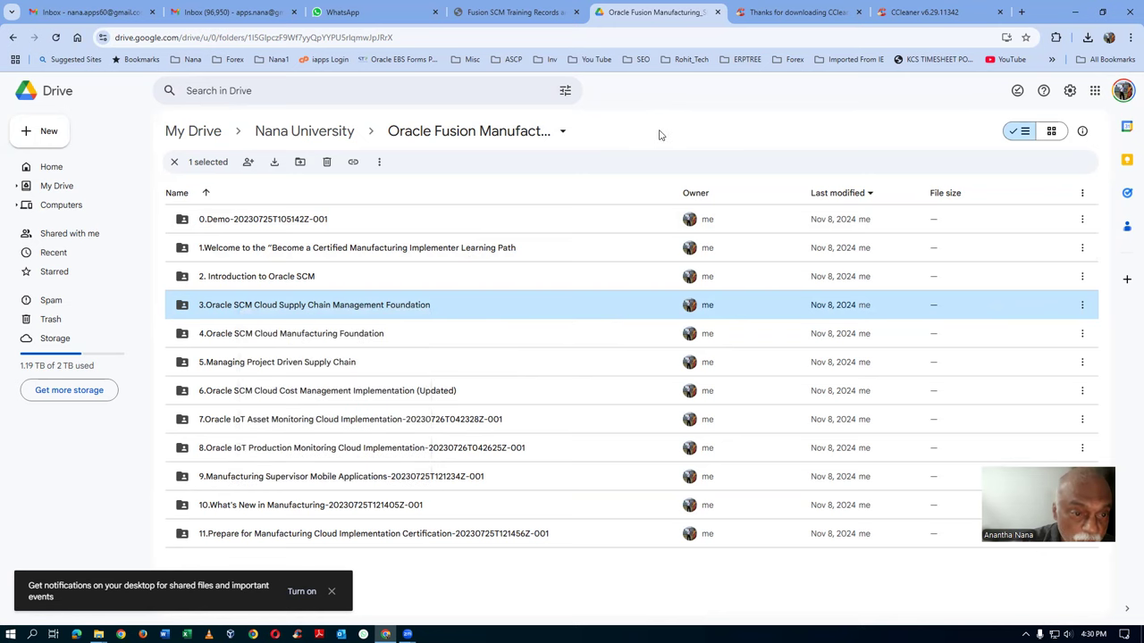
# Step: Return to the Nana University folder to review its course folders, and switch to WhatsApp
pyautogui.click(268, 133)
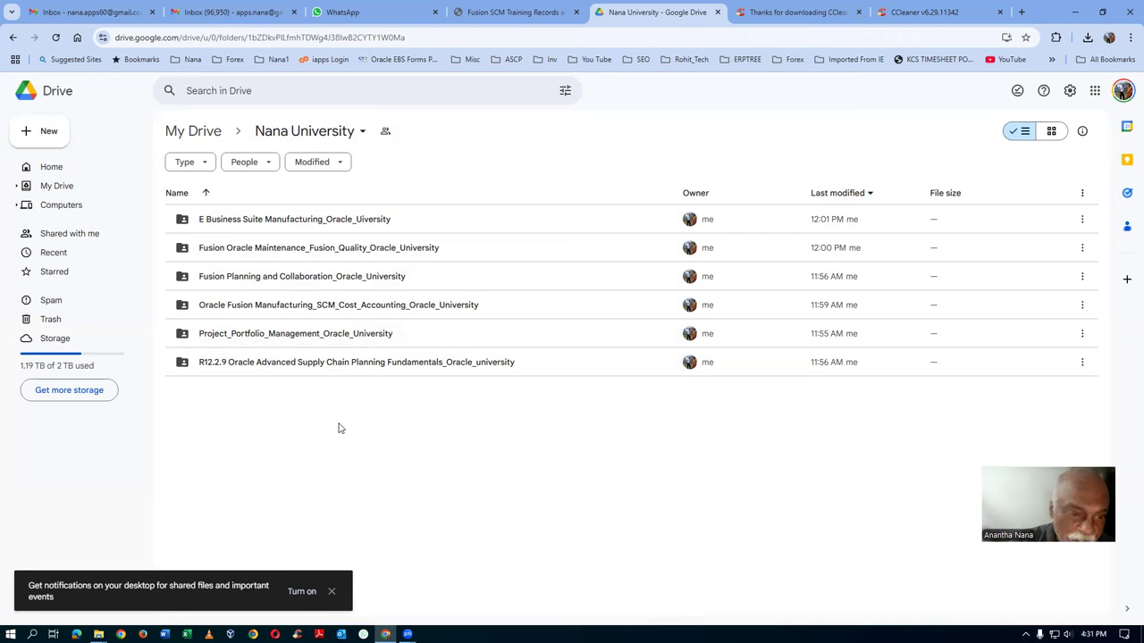
pyautogui.click(362, 11)
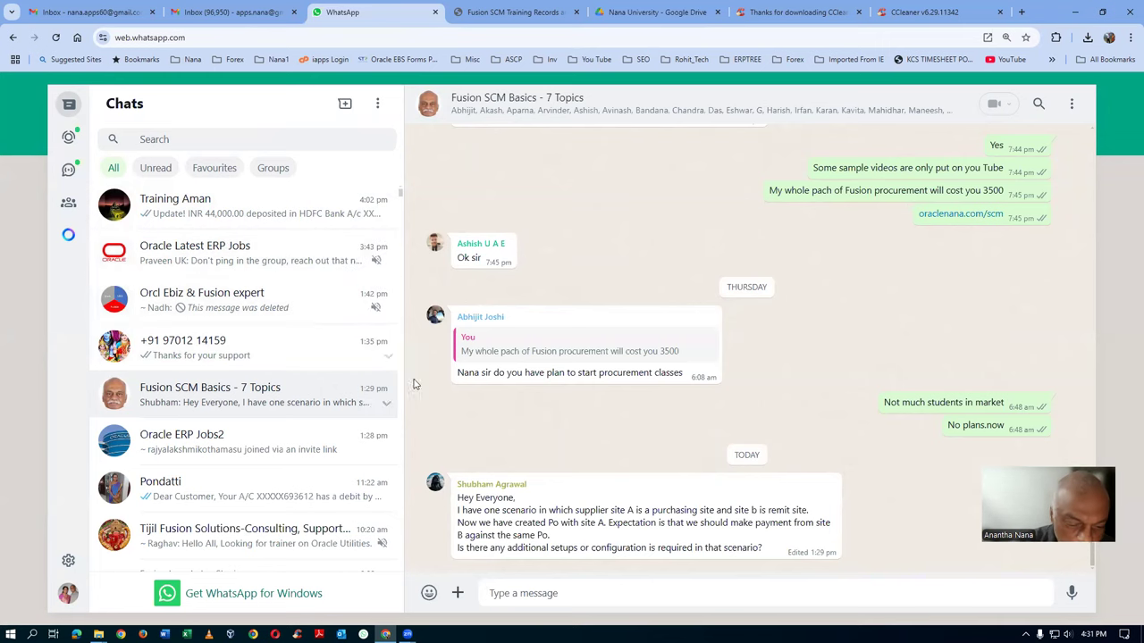
# Step: Browse the WhatsApp chats and open the student conversation previewing "I will check & start download" to view the shared access instructions
pyautogui.scroll(5, 426, 378)
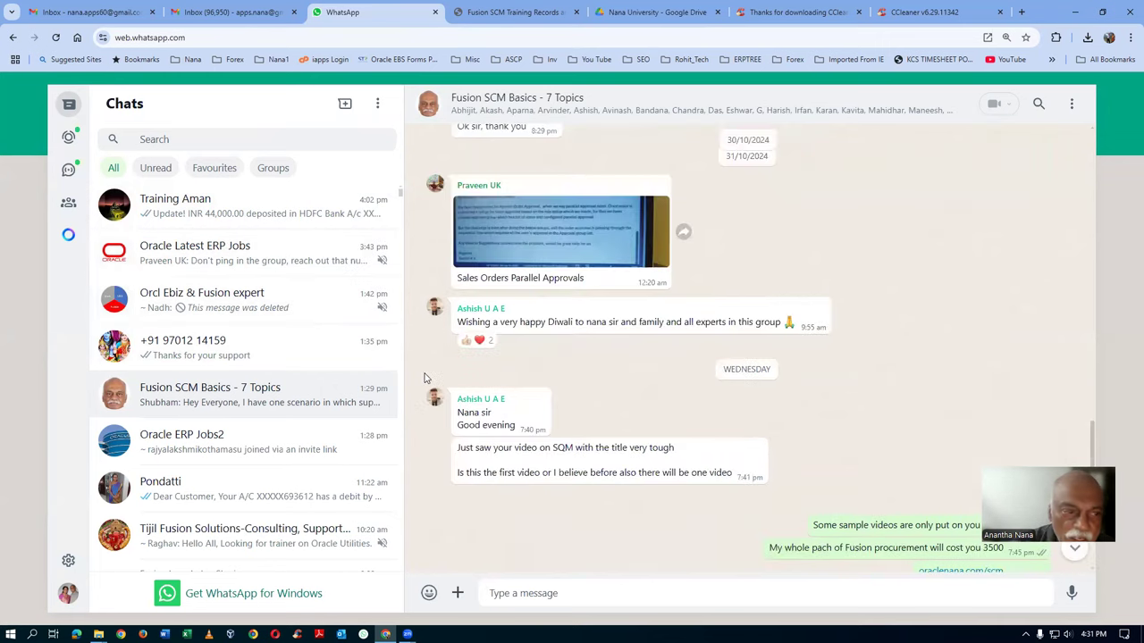
pyautogui.scroll(-2, 205, 371)
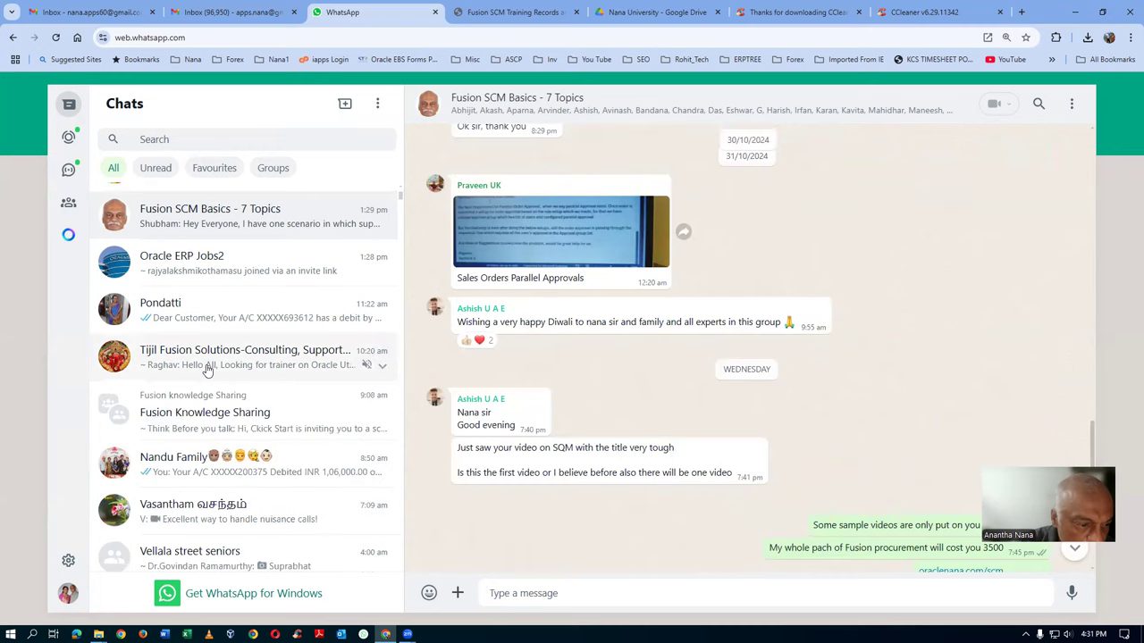
pyautogui.scroll(-3, 208, 371)
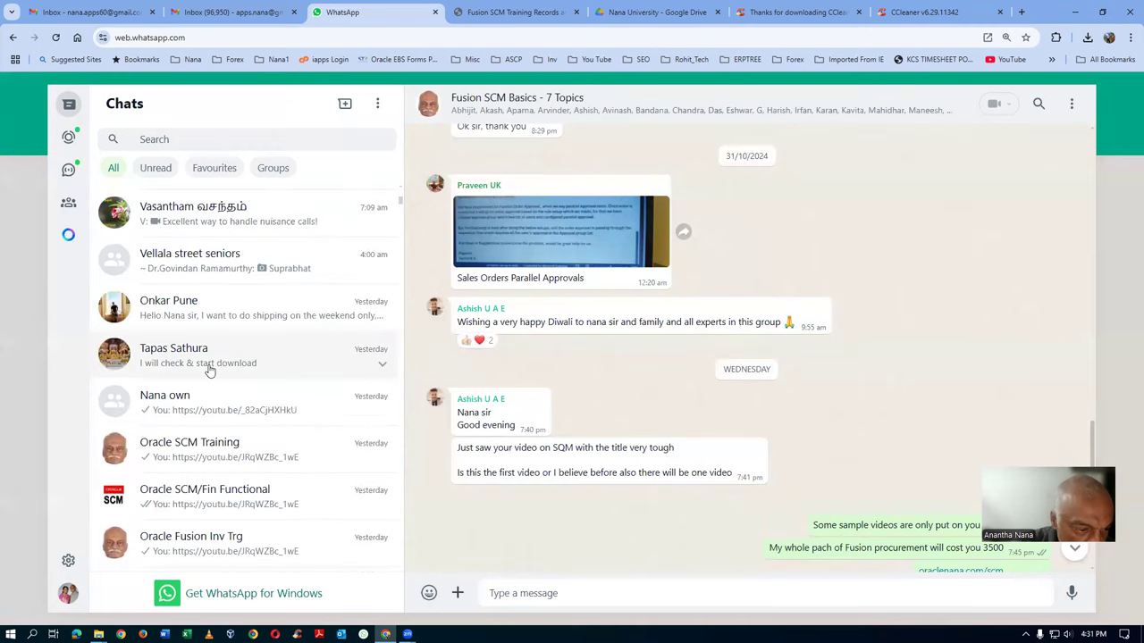
pyautogui.click(196, 368)
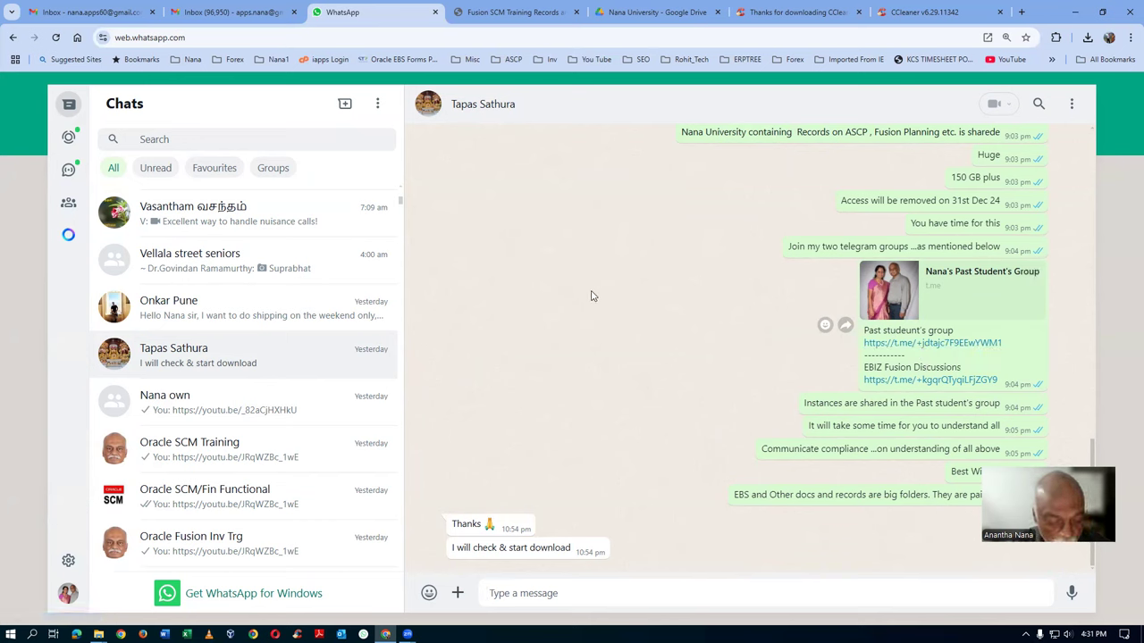
# Step: Switch to the Telegram desktop app, search for "past" and open Nana's Past Student's Group
pyautogui.press('super+d')
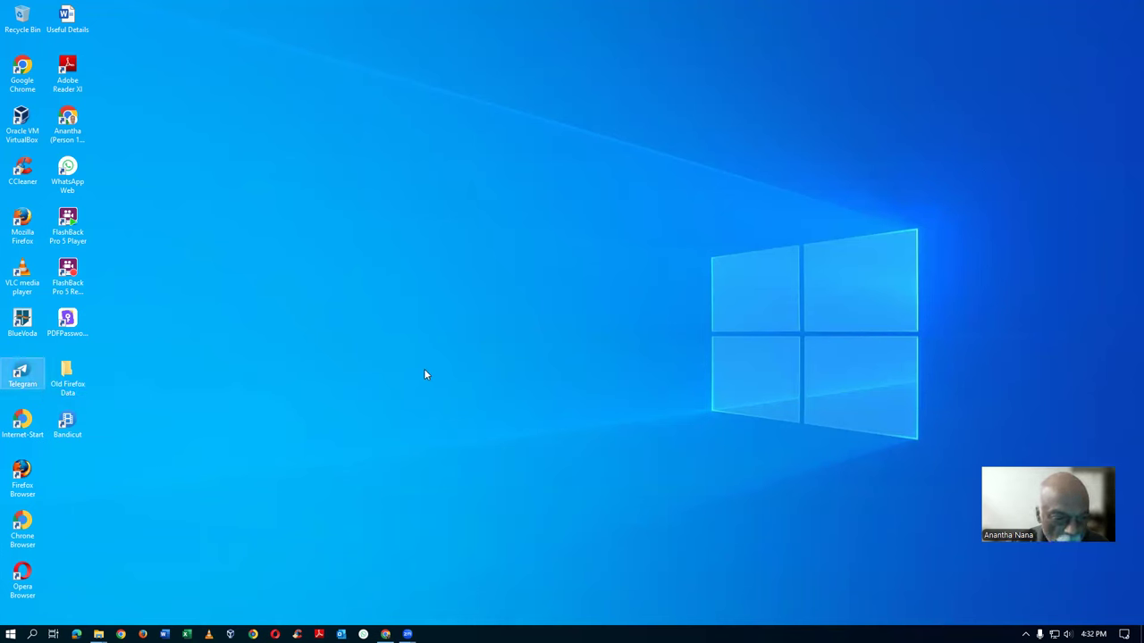
pyautogui.press('Return')
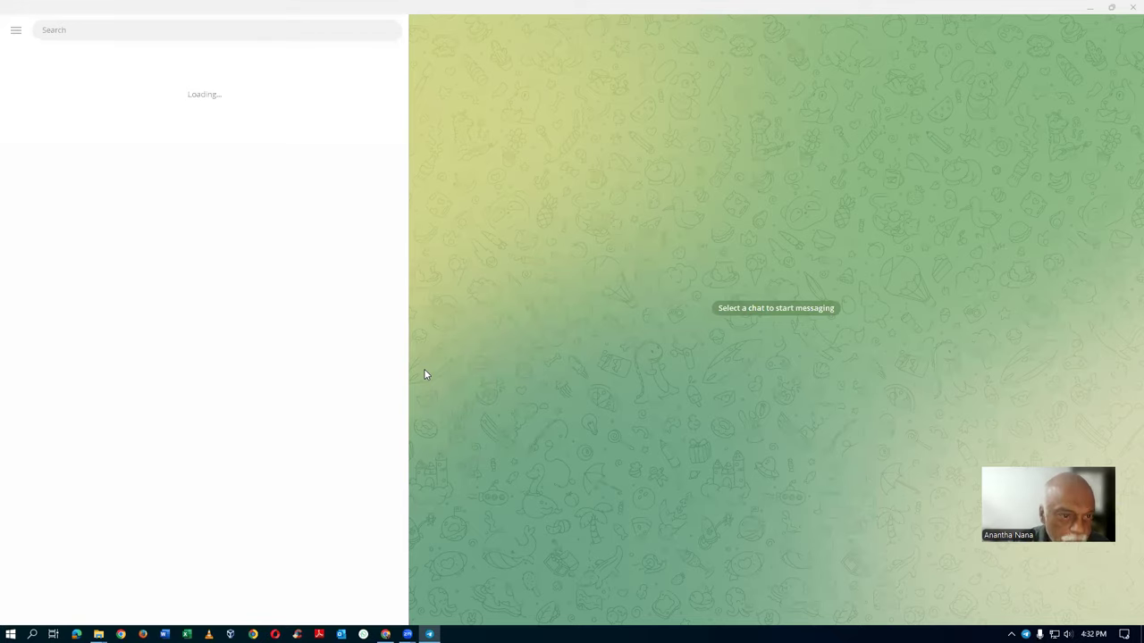
pyautogui.click(77, 33)
pyautogui.write('past')
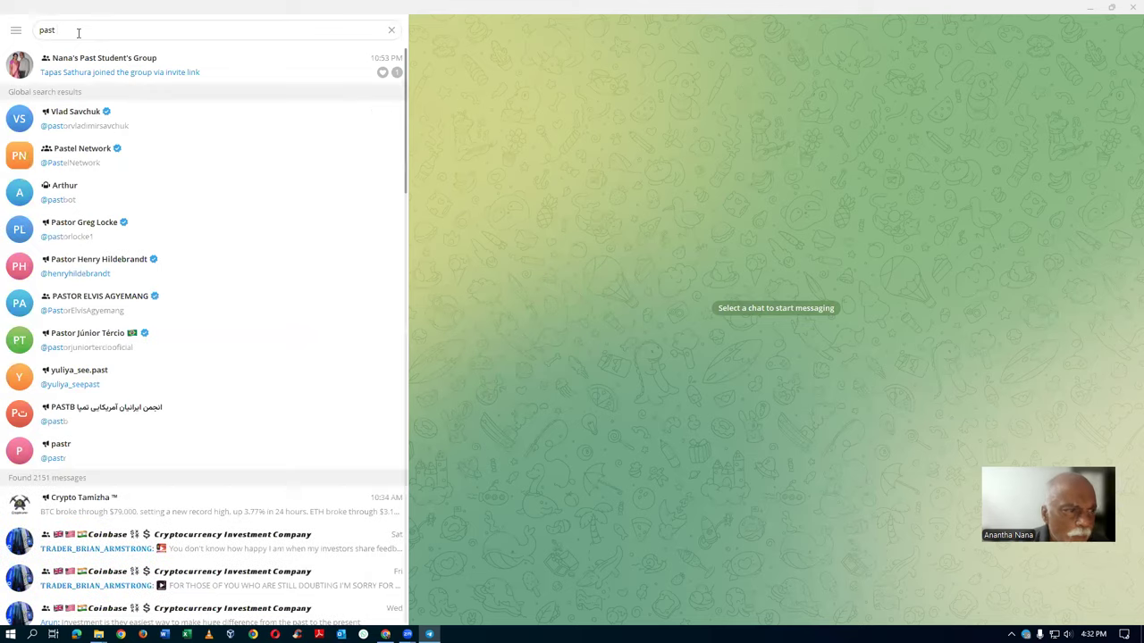
pyautogui.click(127, 80)
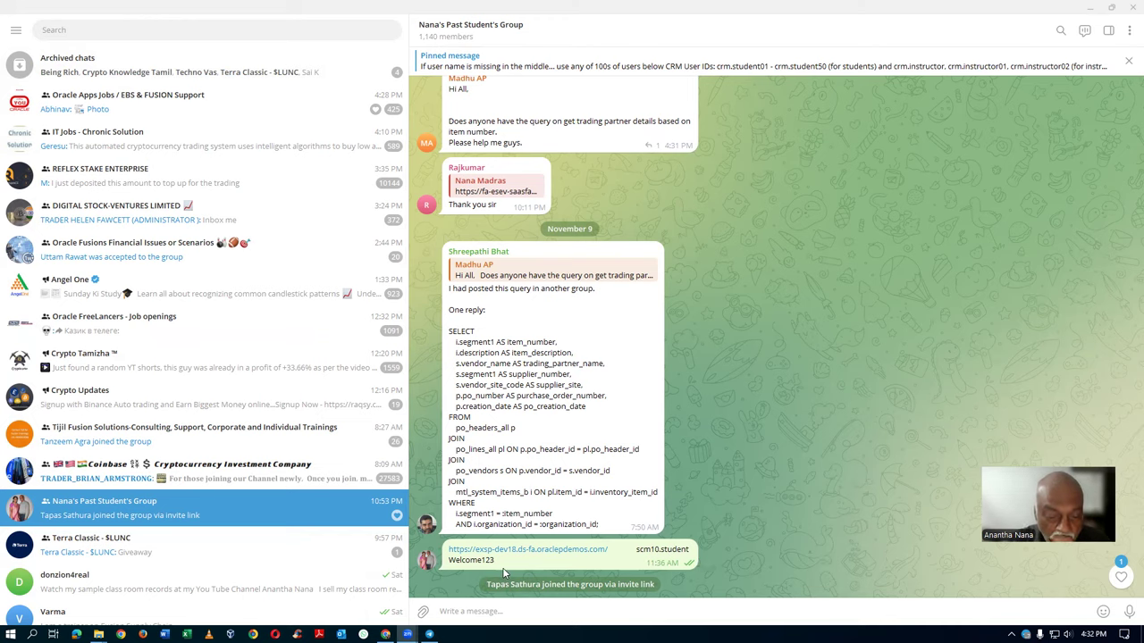
# Step: Examine the November 7 and 8 group messages for the Oracle instance links, login details and the User IDs.docx file
pyautogui.scroll(3, 936, 438)
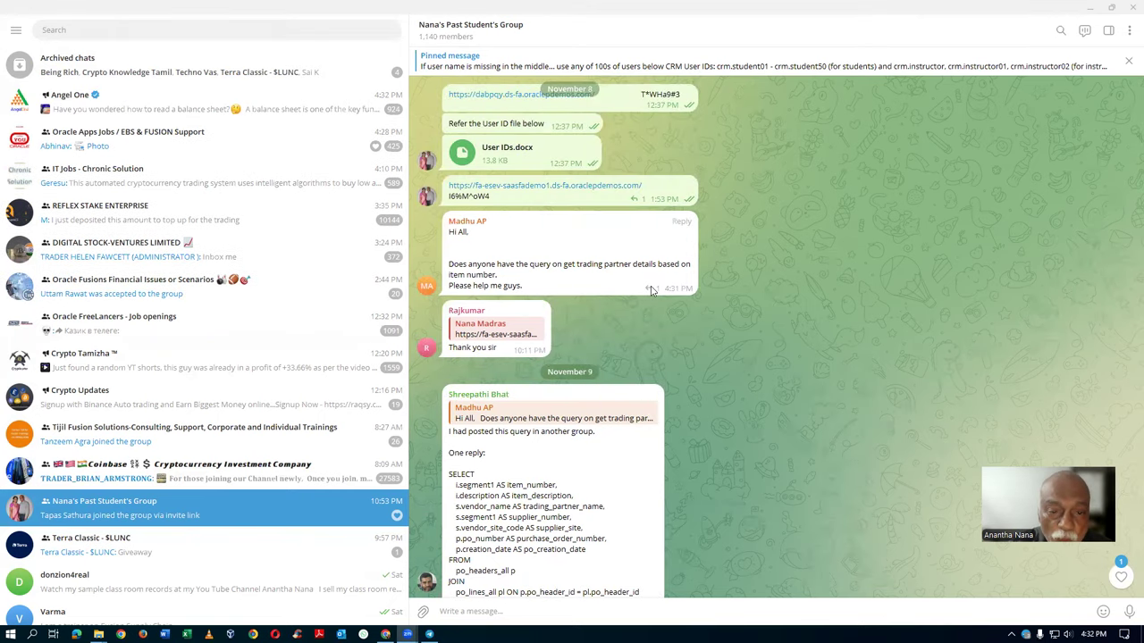
pyautogui.moveTo(536, 200)
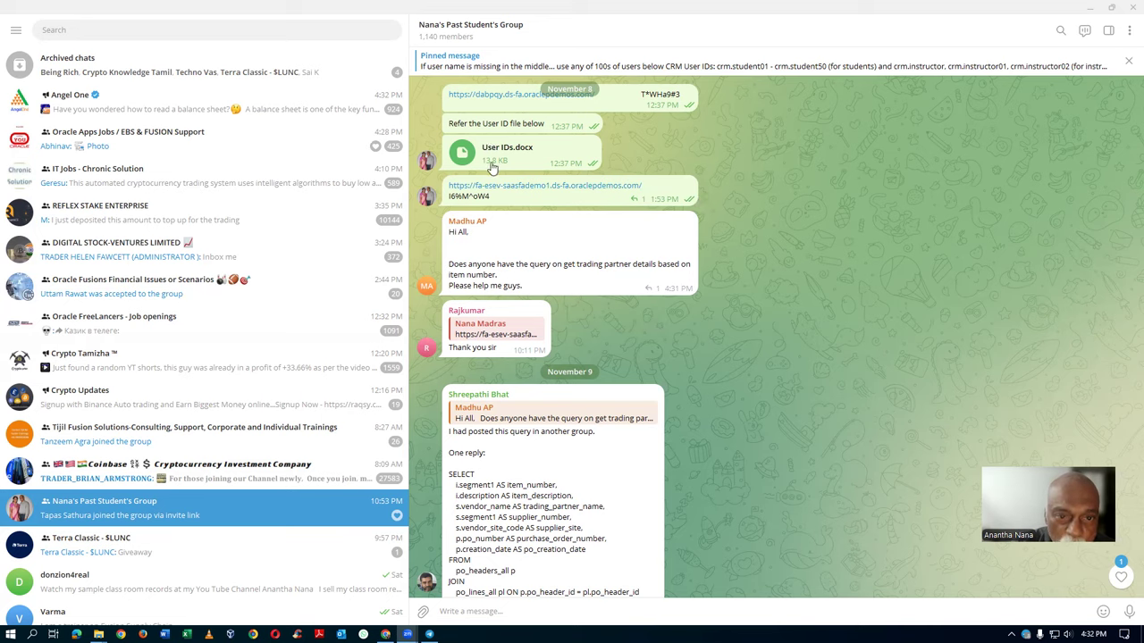
pyautogui.moveTo(526, 152)
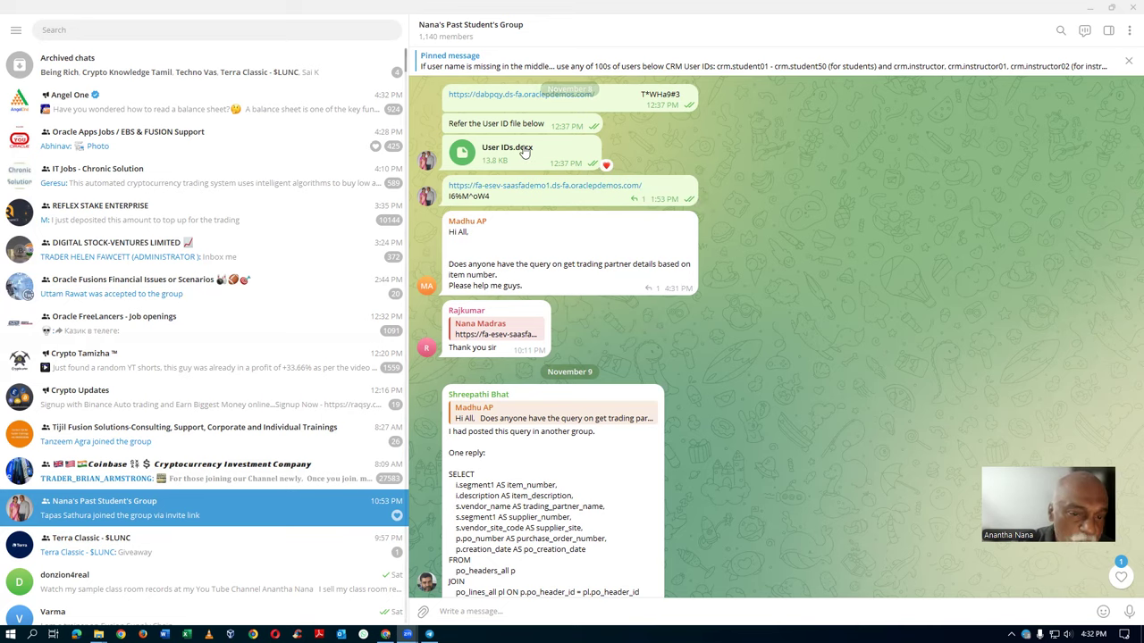
pyautogui.moveTo(666, 192)
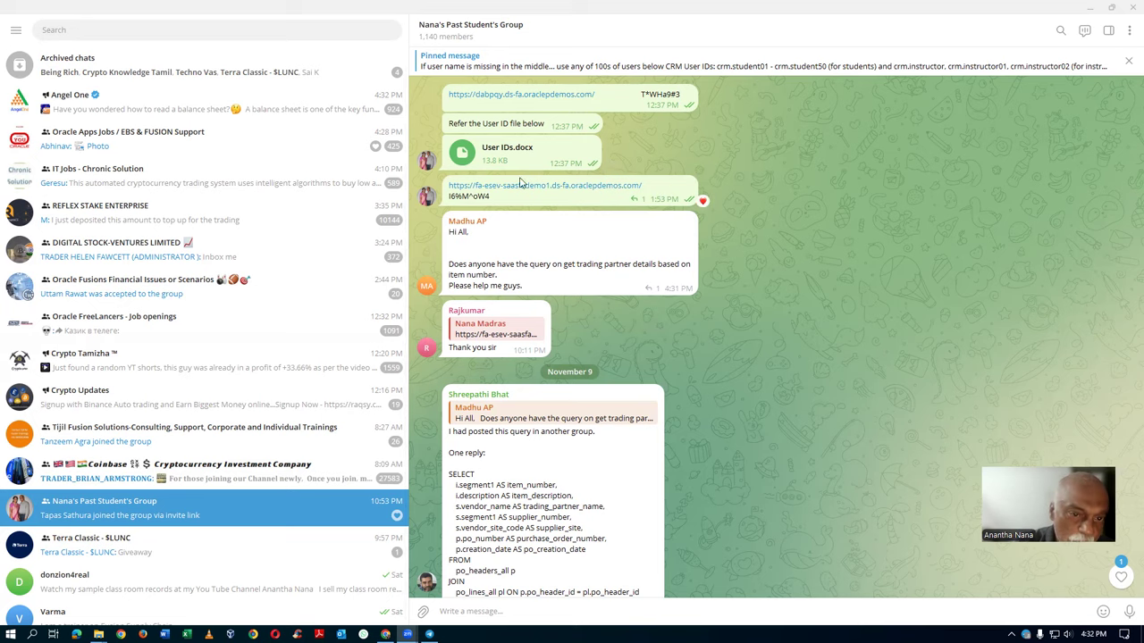
pyautogui.moveTo(489, 153)
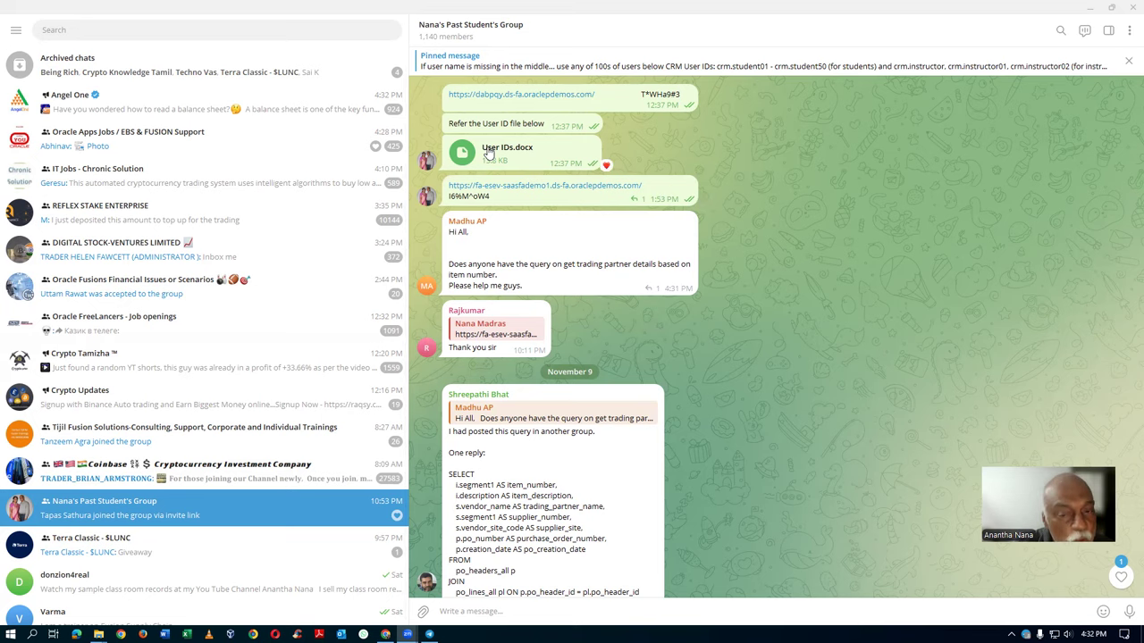
pyautogui.scroll(2, 489, 153)
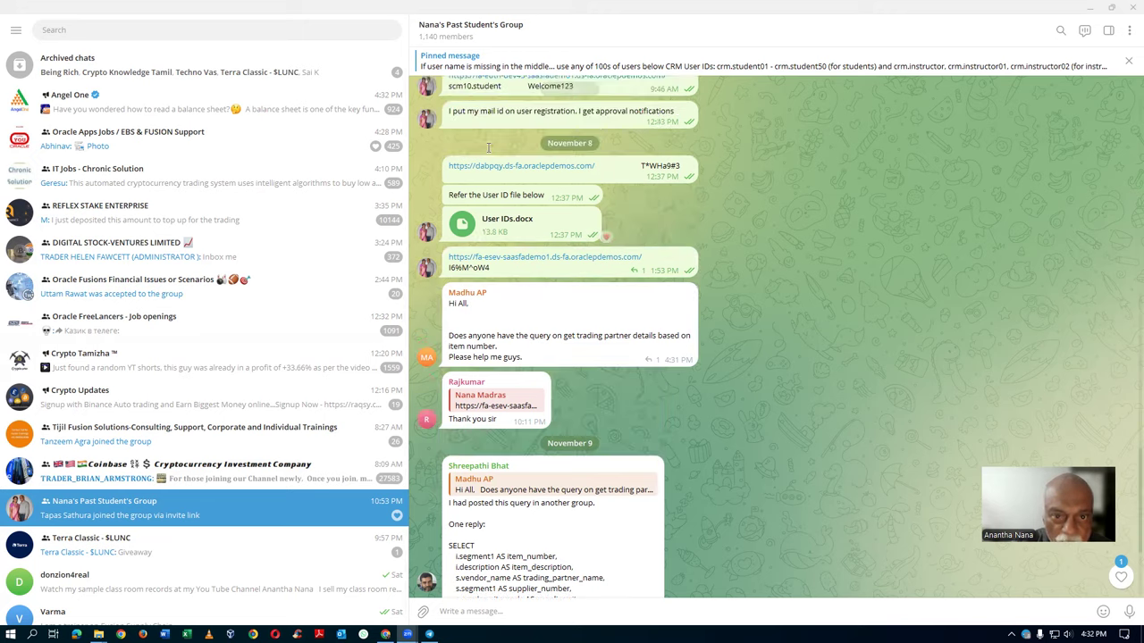
pyautogui.moveTo(455, 123)
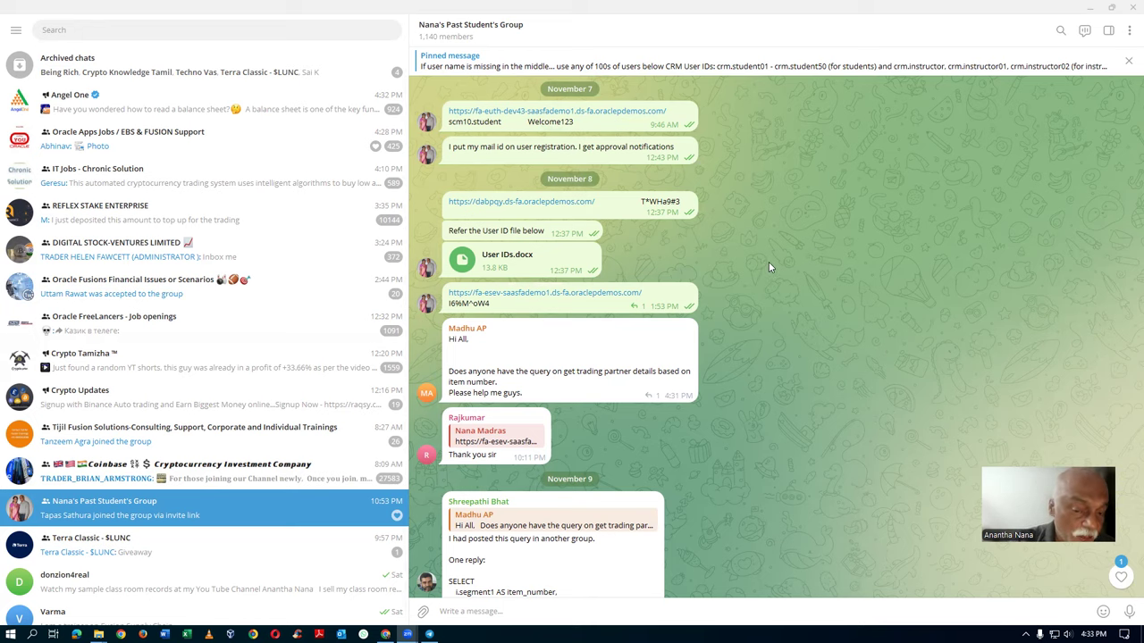
# Step: Review the latest group messages and the older ones back to November 3 for shared Fusion and EBS instance access details
pyautogui.scroll(-2, 769, 267)
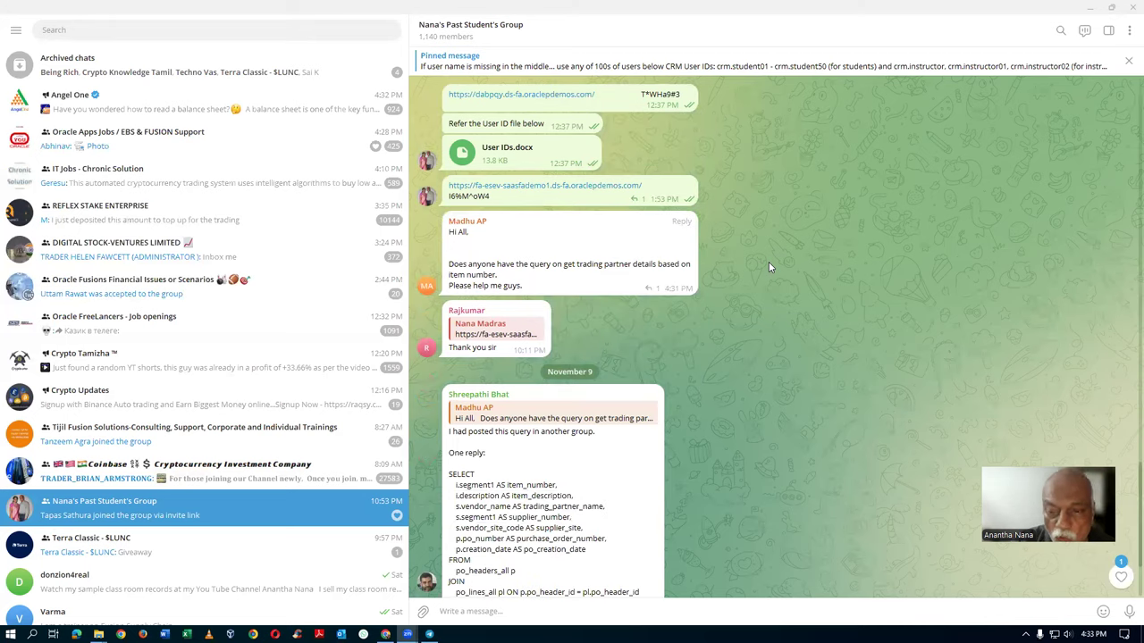
pyautogui.scroll(-3, 768, 266)
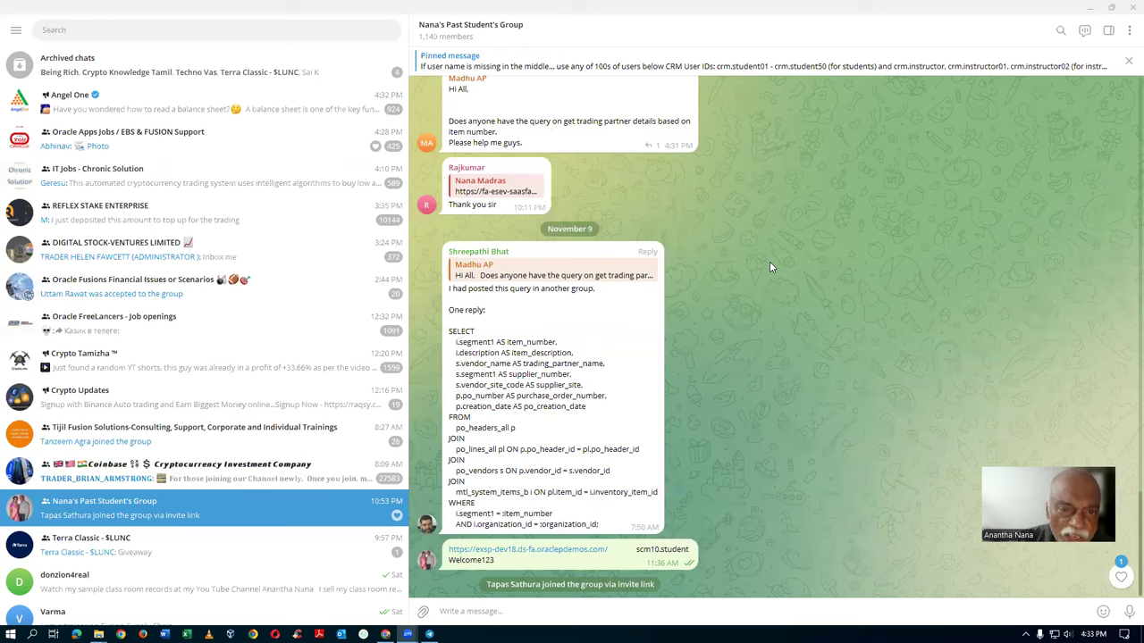
pyautogui.scroll(10, 770, 266)
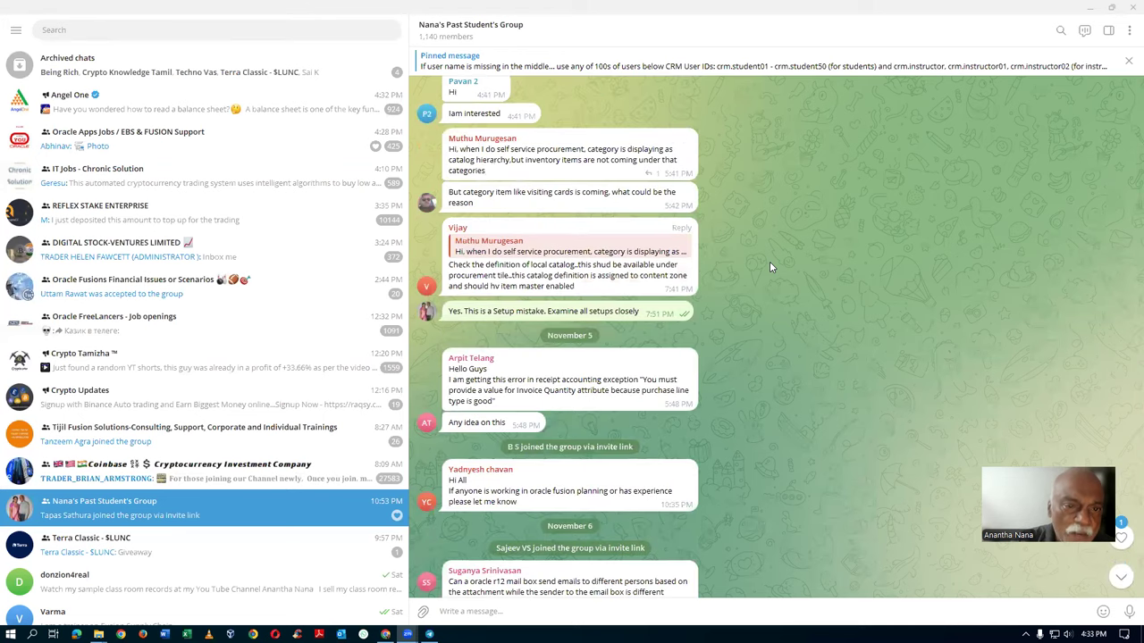
pyautogui.scroll(5, 770, 261)
pyautogui.scroll(6, 775, 264)
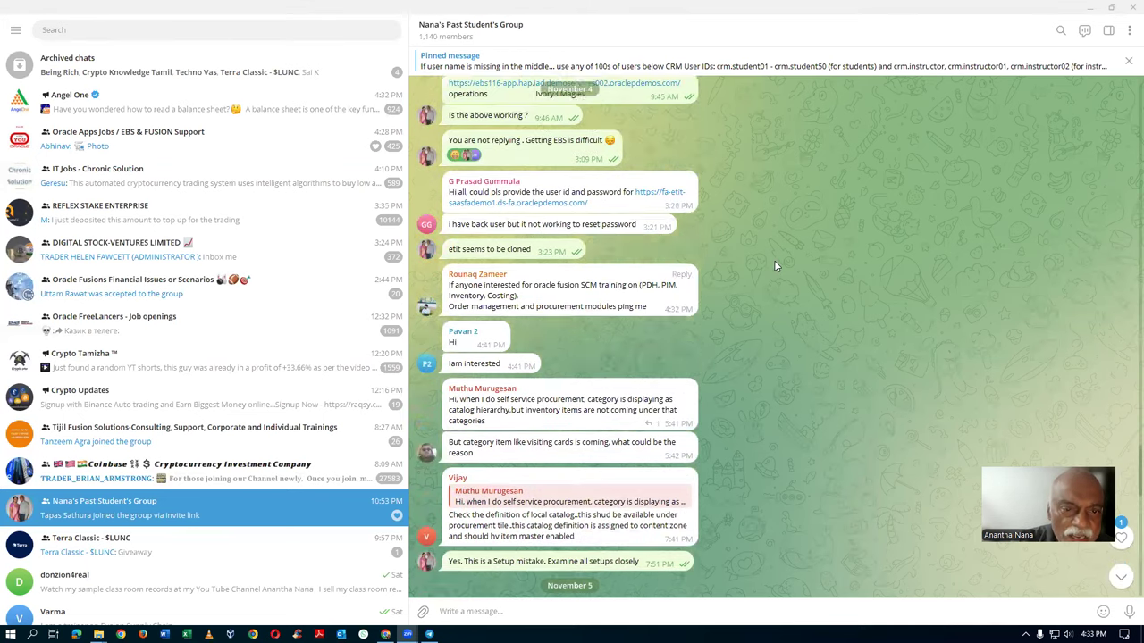
pyautogui.scroll(5, 776, 265)
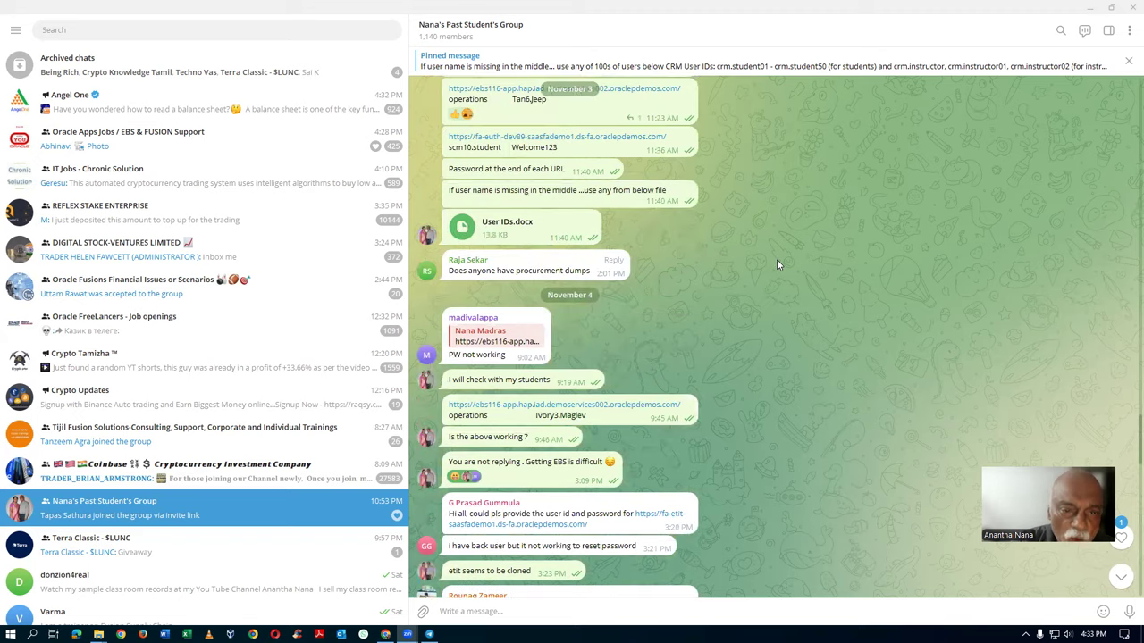
pyautogui.scroll(3, 777, 265)
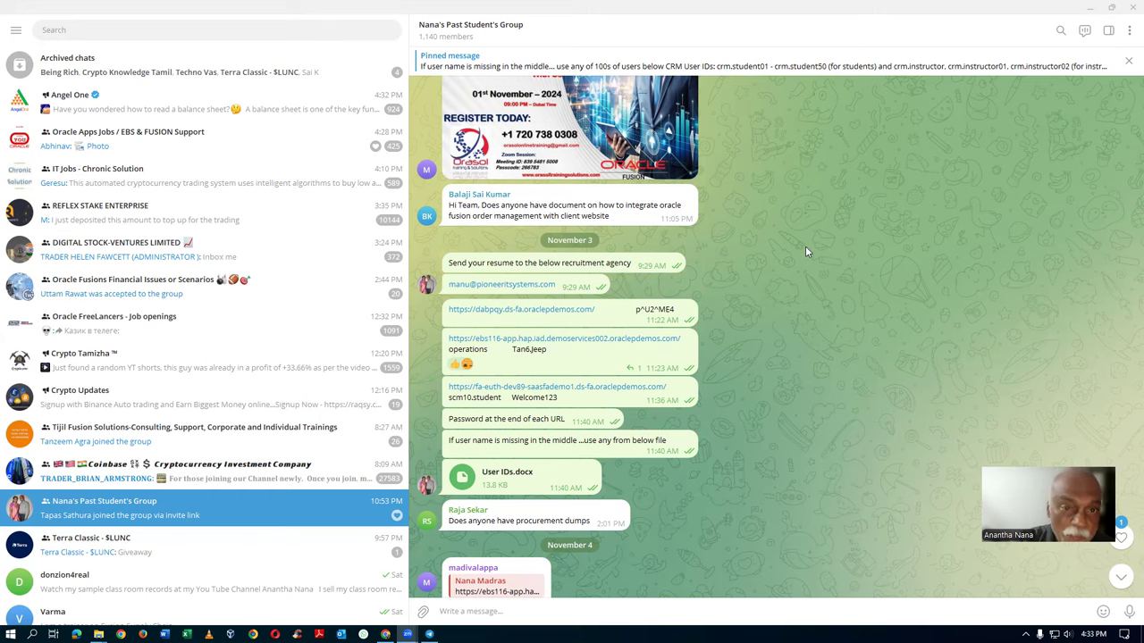
pyautogui.scroll(-5, 805, 246)
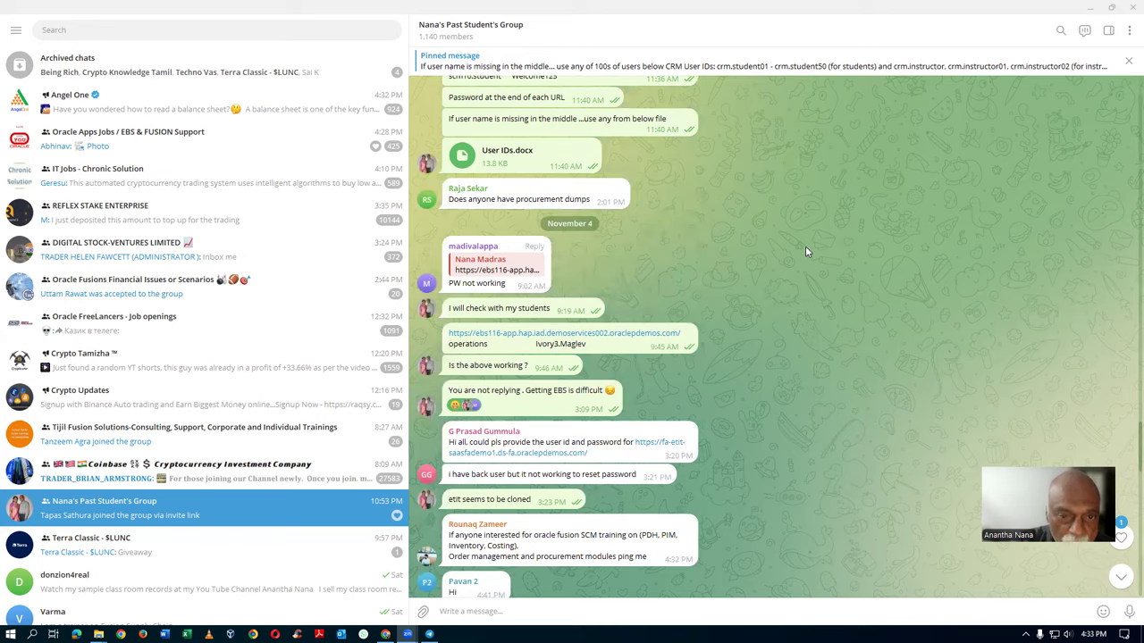